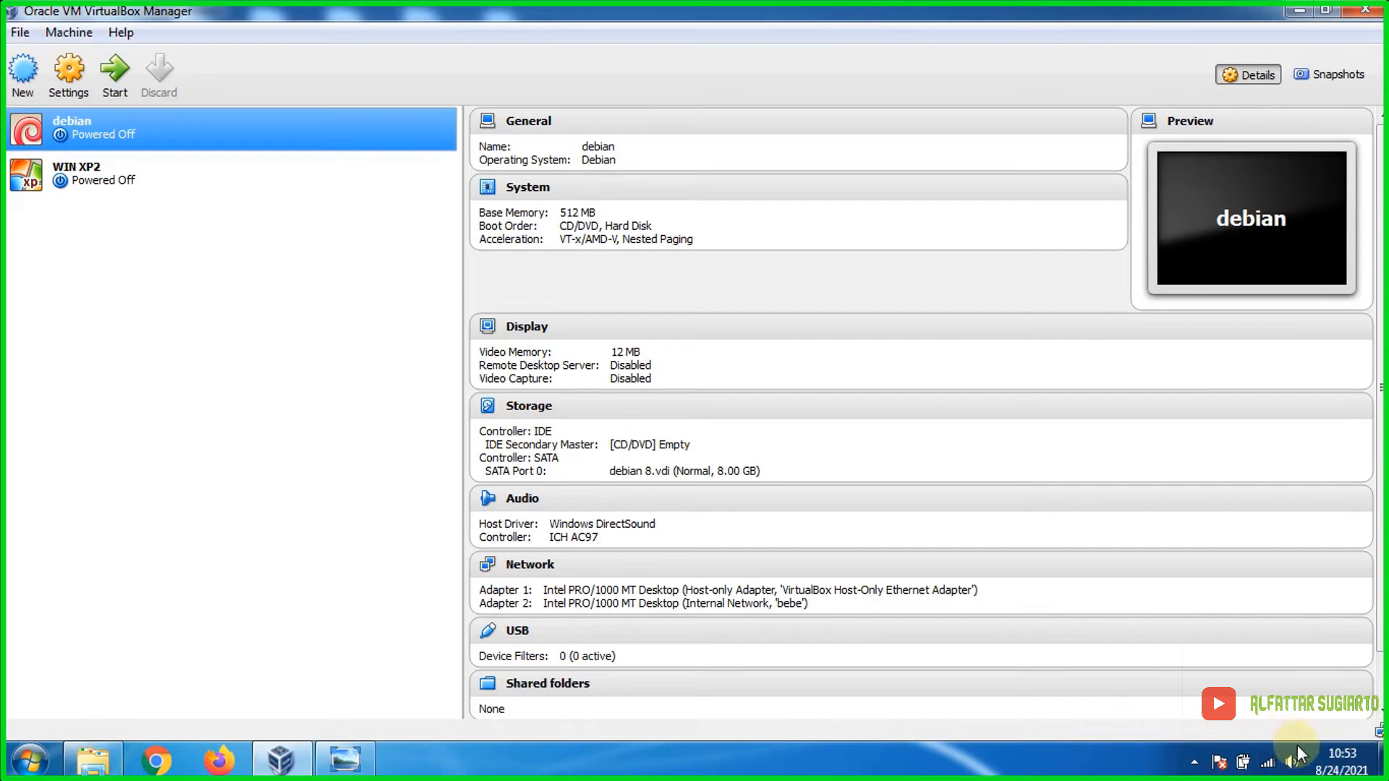
Step: Disconnect the PC from the RB-3 wireless network
{"action": "left_click", "coordinate": [1268, 762]}
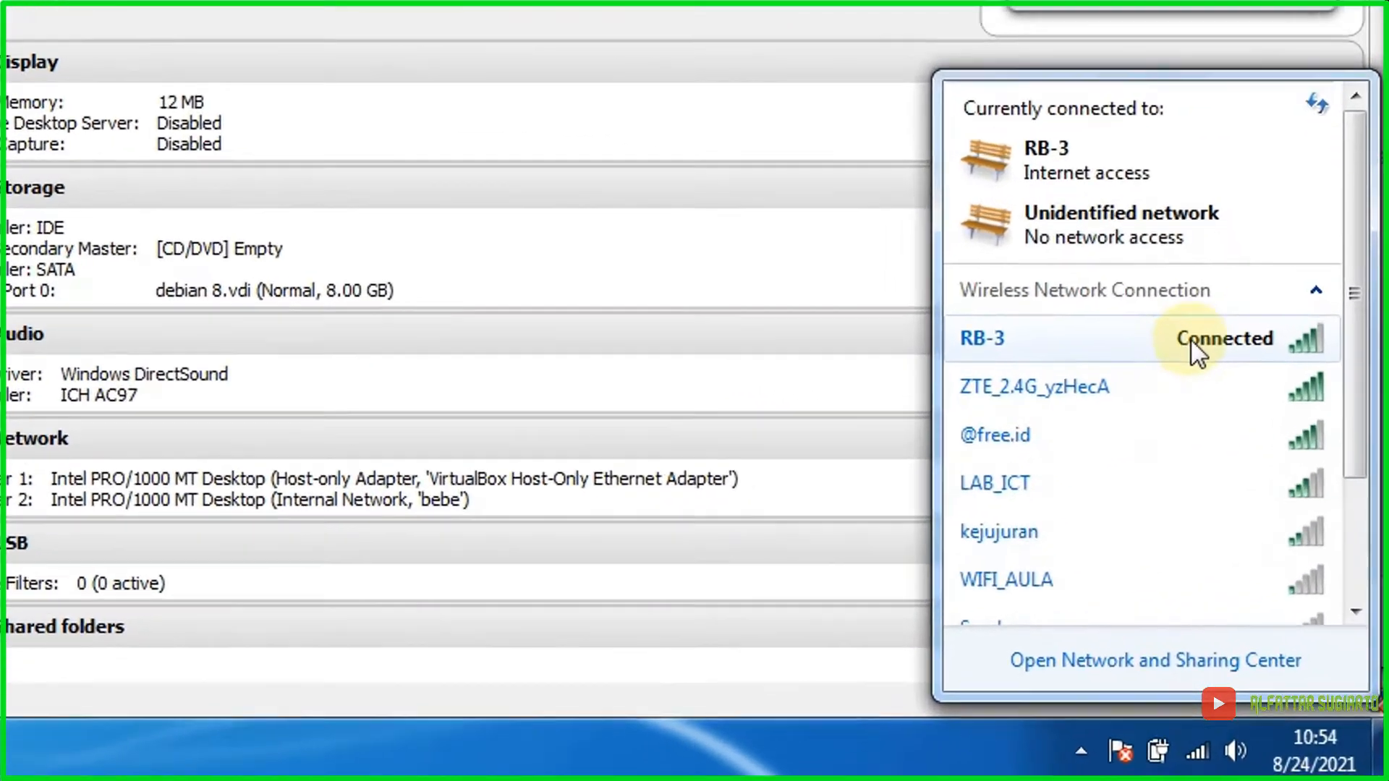
{"action": "left_click", "coordinate": [1260, 486]}
{"action": "left_click", "coordinate": [1279, 511]}
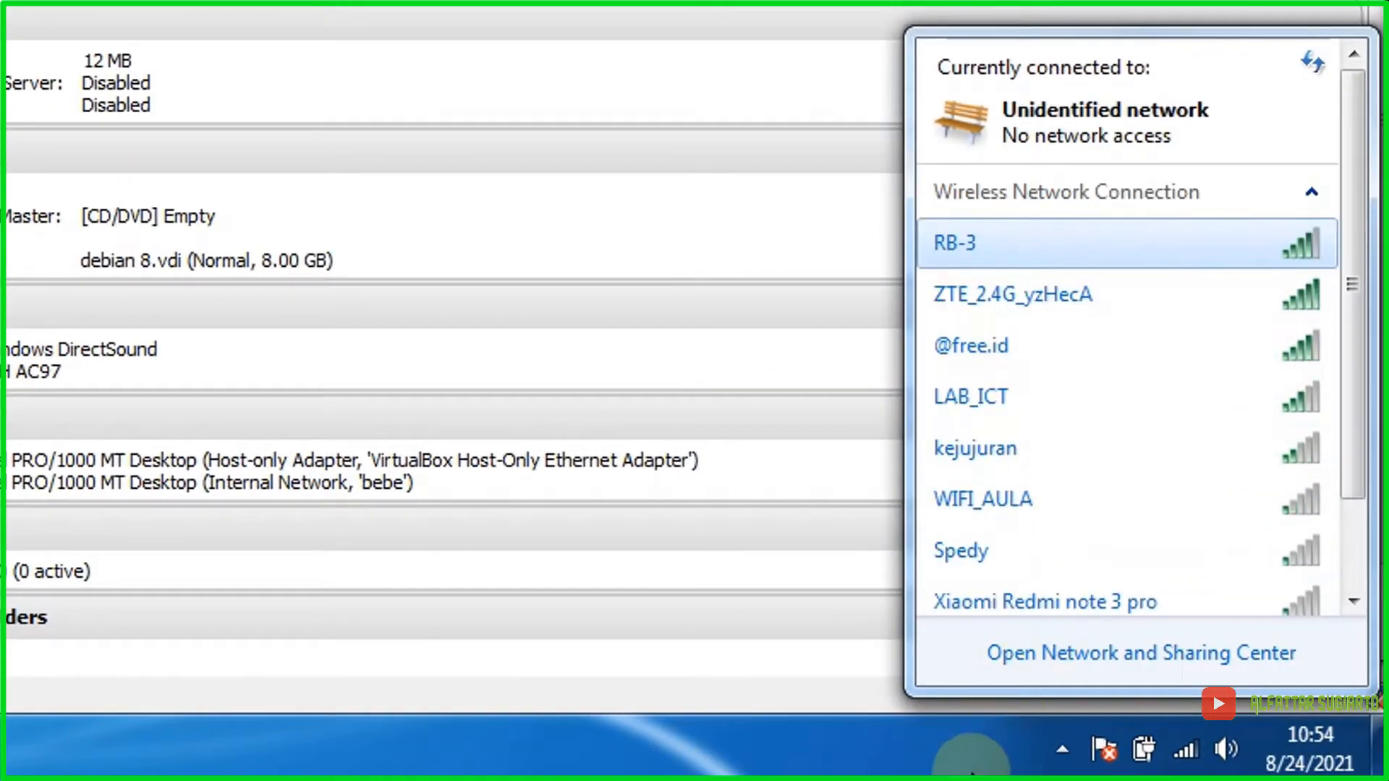
{"action": "left_click", "coordinate": [1007, 758]}
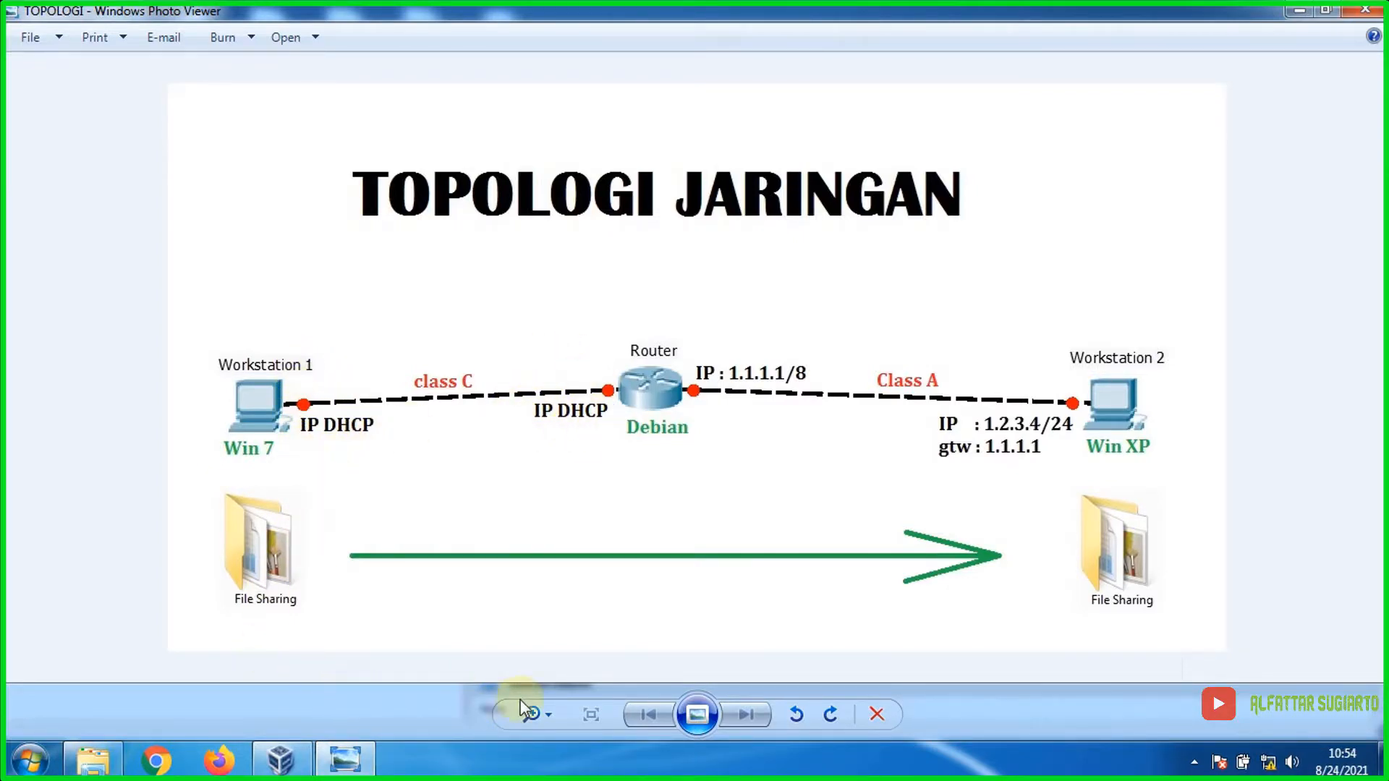
Step: Open the Network and Sharing Center and show the network adapters
{"action": "right_click", "coordinate": [1268, 761]}
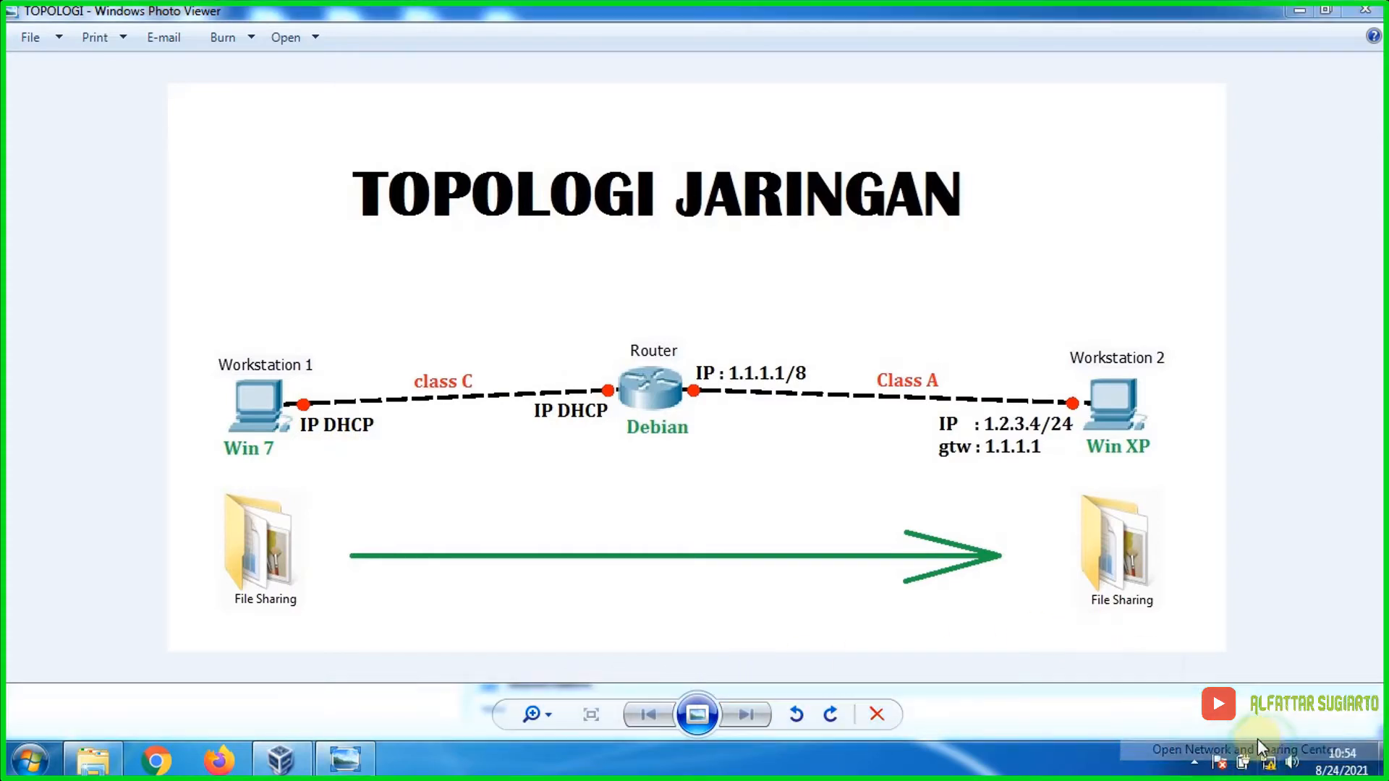
{"action": "left_click", "coordinate": [1265, 750]}
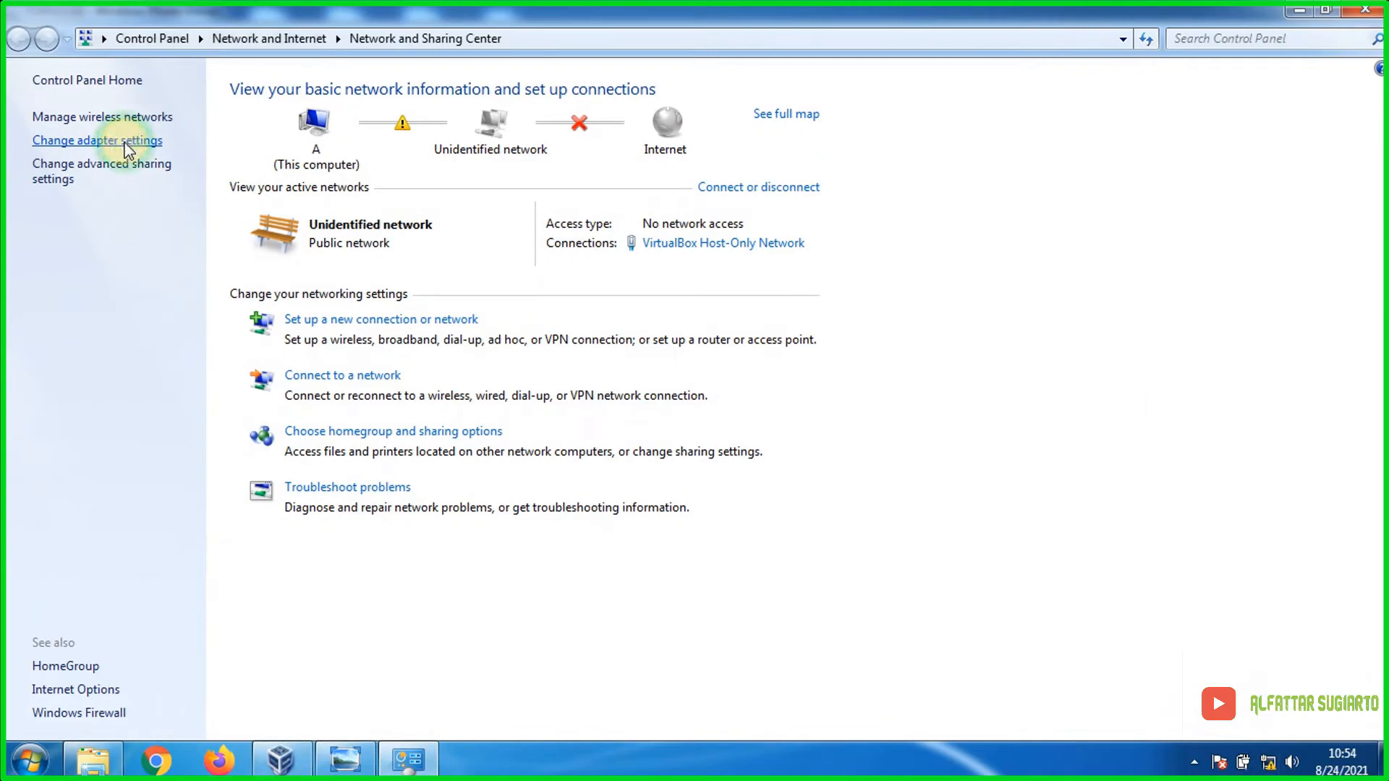
{"action": "left_click", "coordinate": [123, 141]}
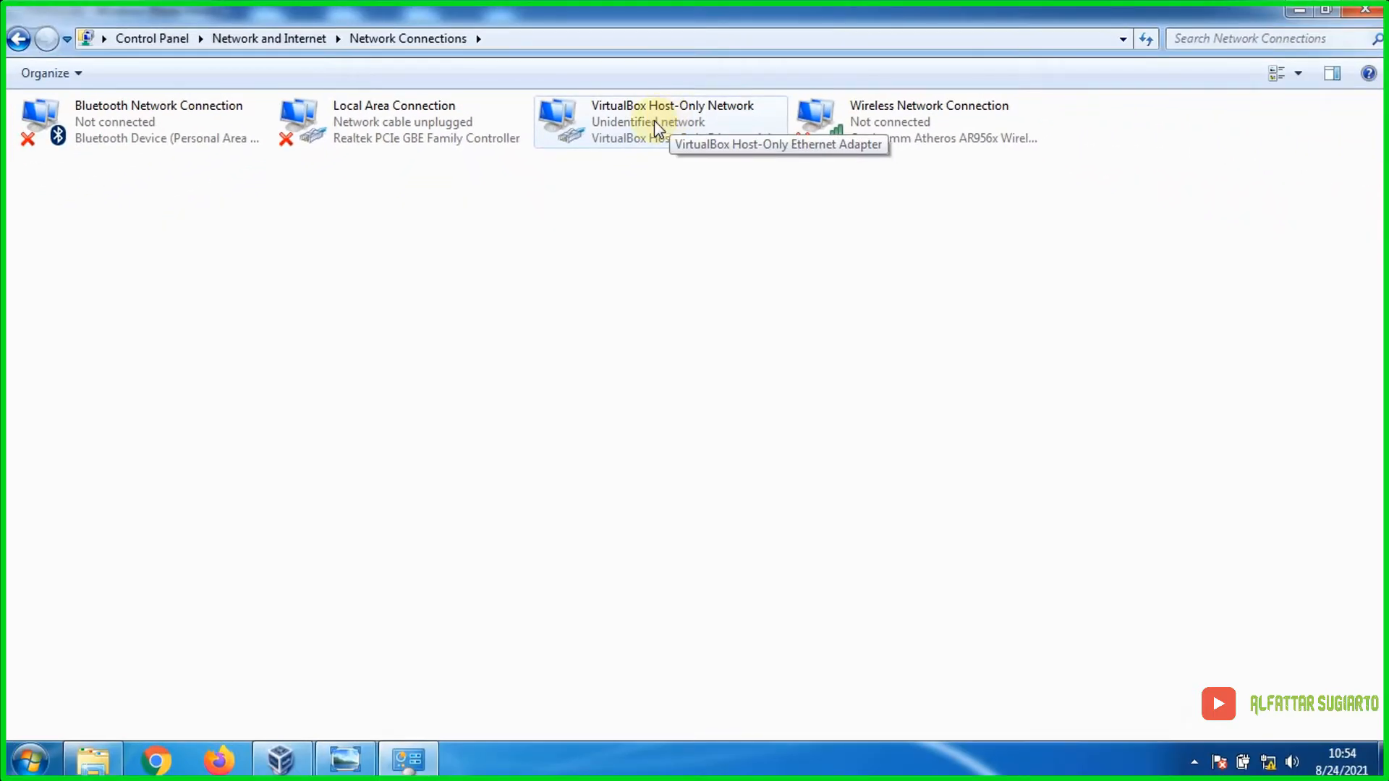
Step: Check the VirtualBox Host-Only Network's status and confirm its IPv4 obtains IP and DNS automatically
{"action": "double_click", "coordinate": [655, 120]}
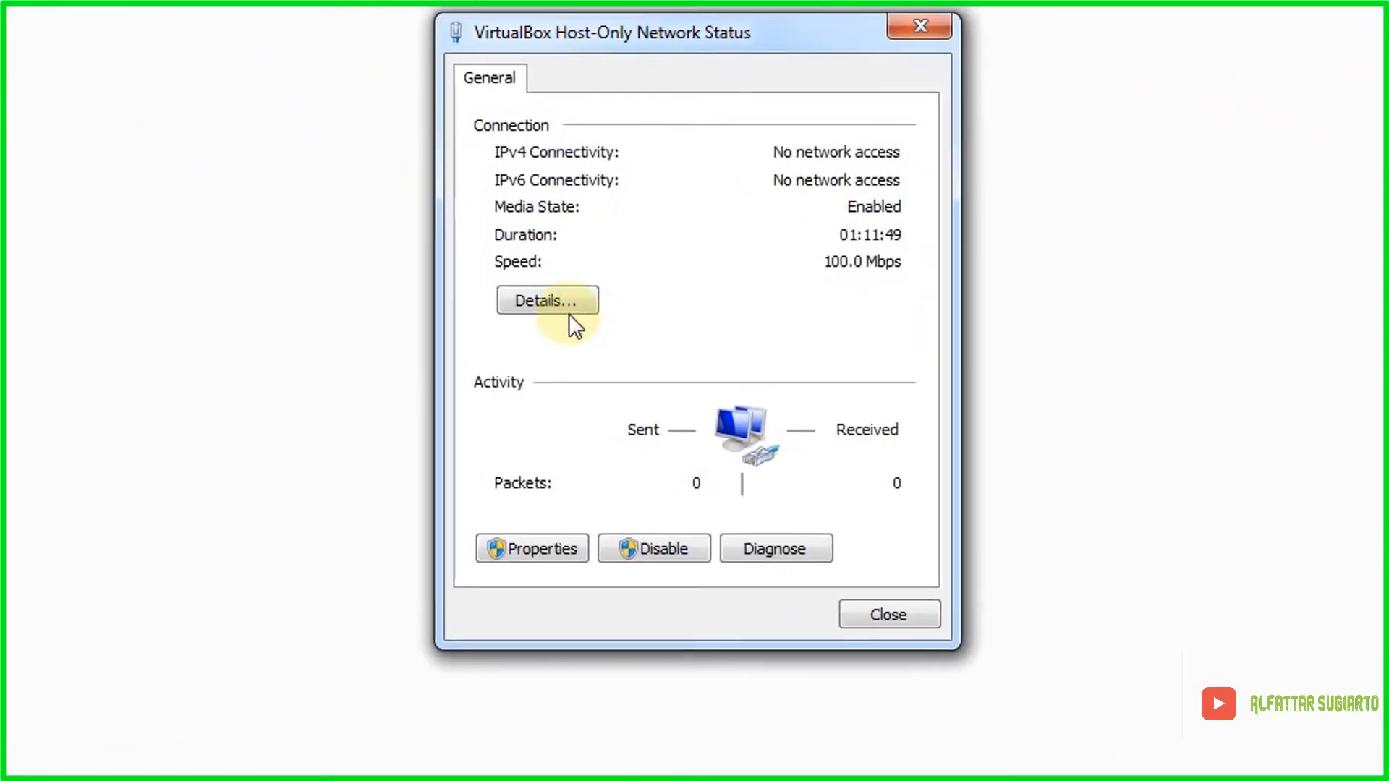
{"action": "left_click", "coordinate": [575, 299]}
{"action": "left_click", "coordinate": [919, 67]}
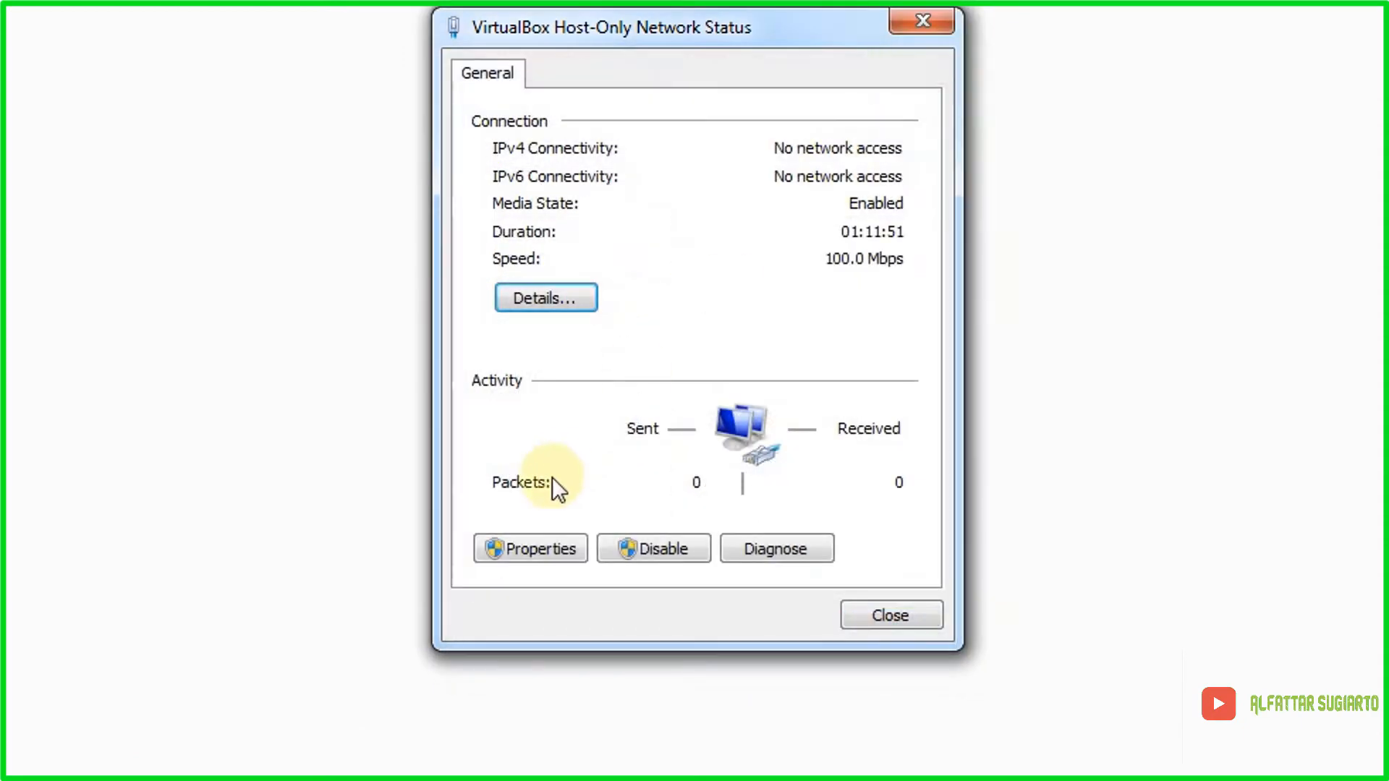
{"action": "left_click", "coordinate": [557, 547]}
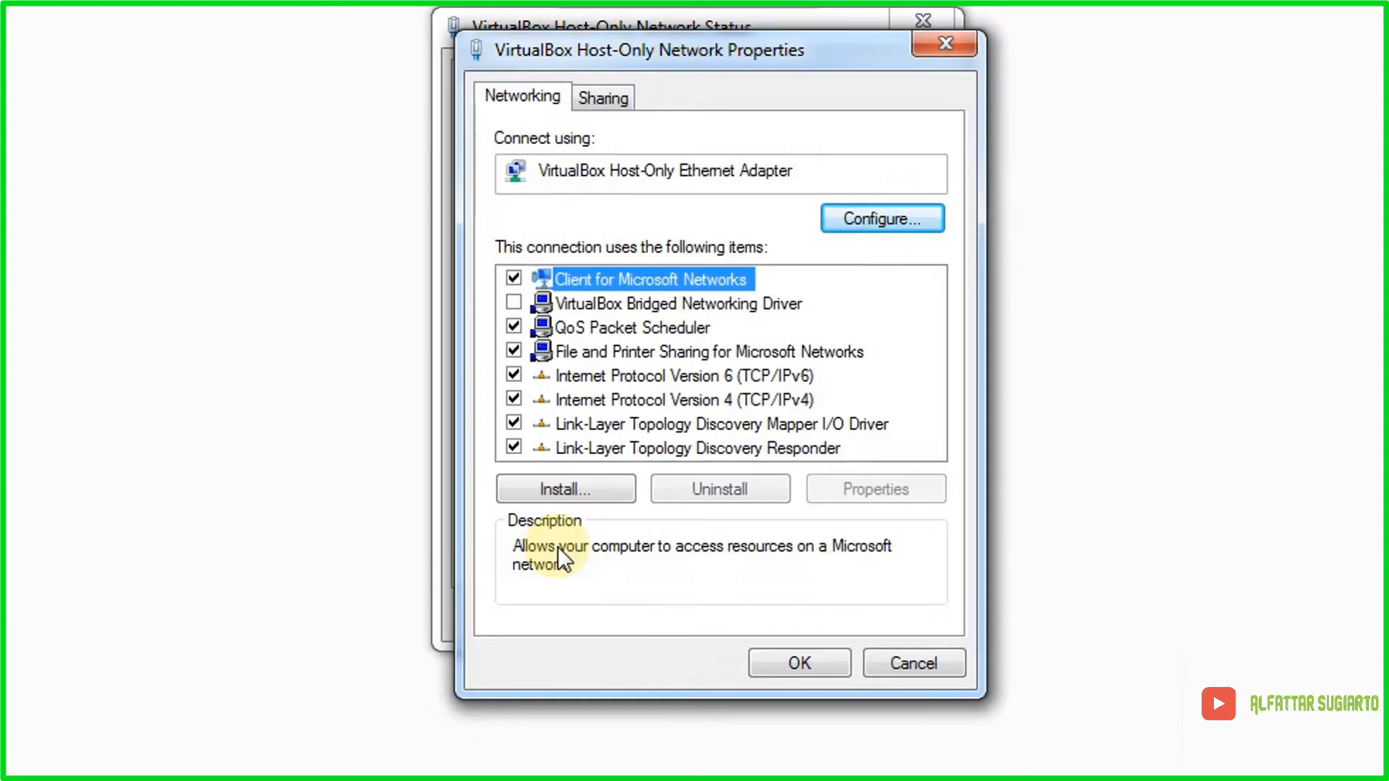
{"action": "double_click", "coordinate": [744, 400]}
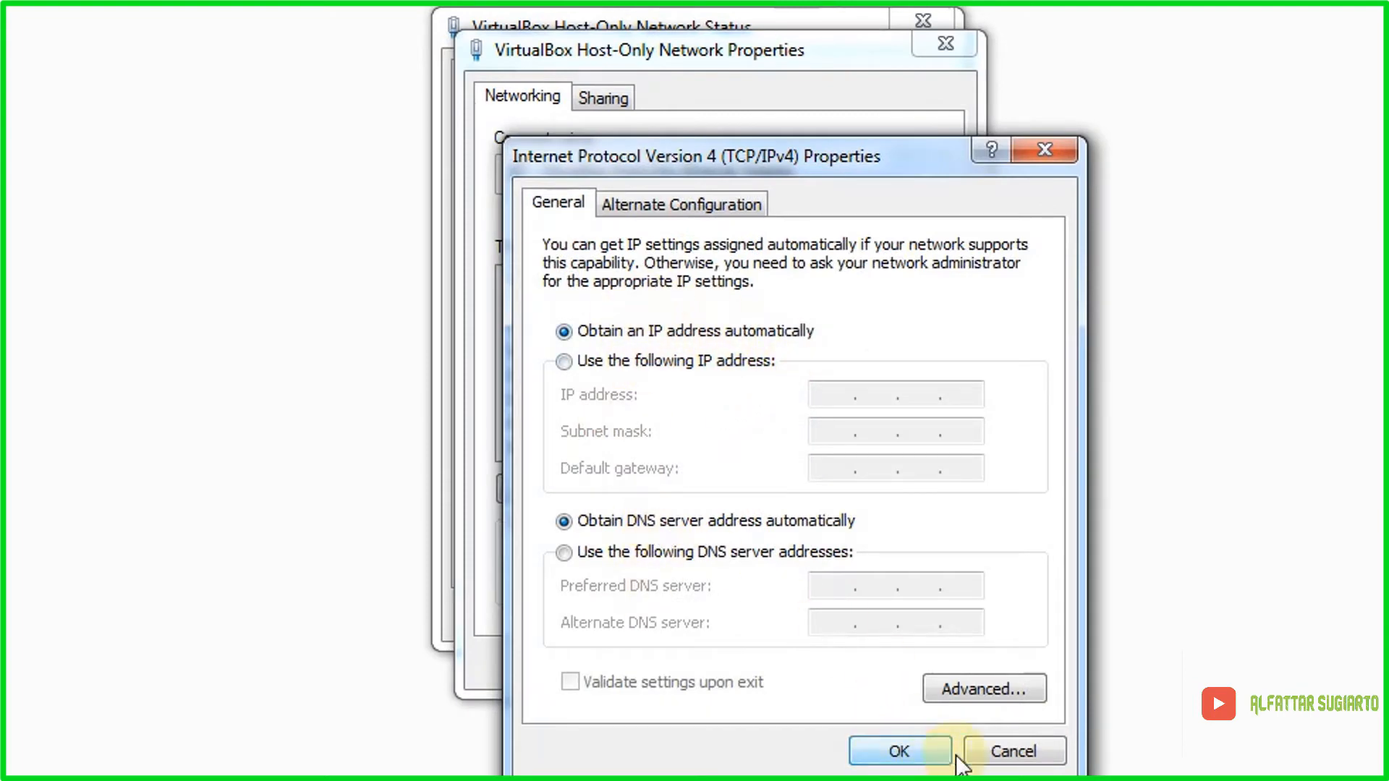
{"action": "left_click", "coordinate": [932, 754]}
{"action": "left_click", "coordinate": [839, 652]}
{"action": "left_click", "coordinate": [888, 614]}
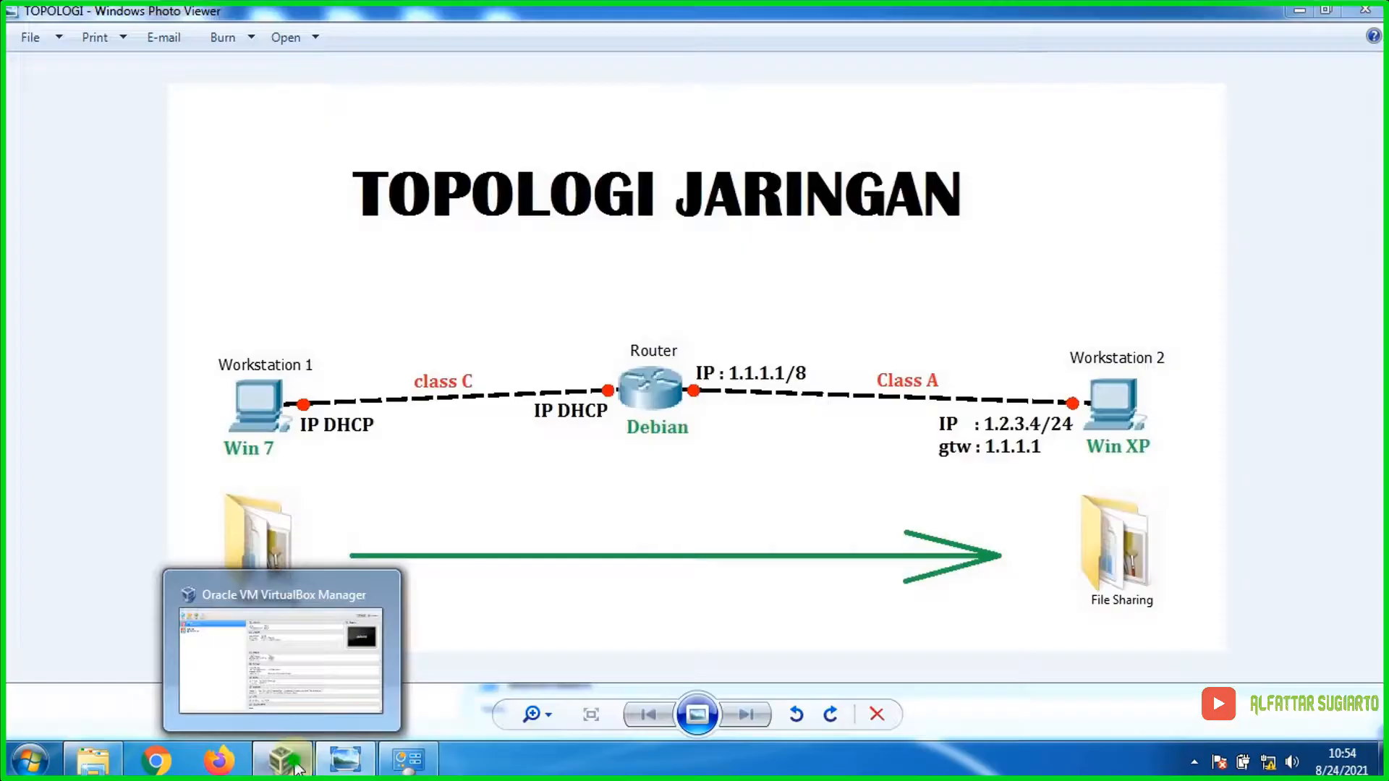
{"action": "left_click", "coordinate": [295, 637]}
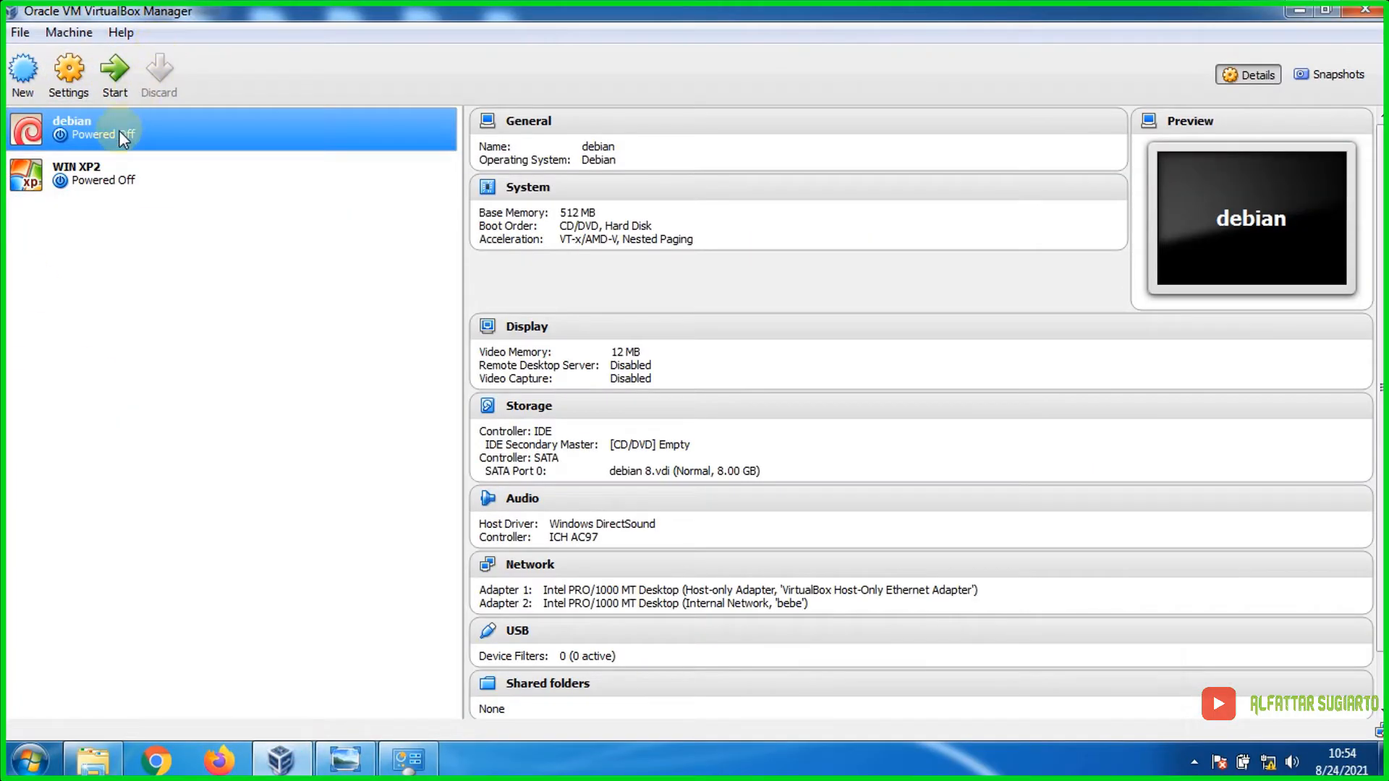
Step: Start the debian VM, skip the audio warning, and boot Debian GNU/Linux
{"action": "left_click", "coordinate": [110, 80]}
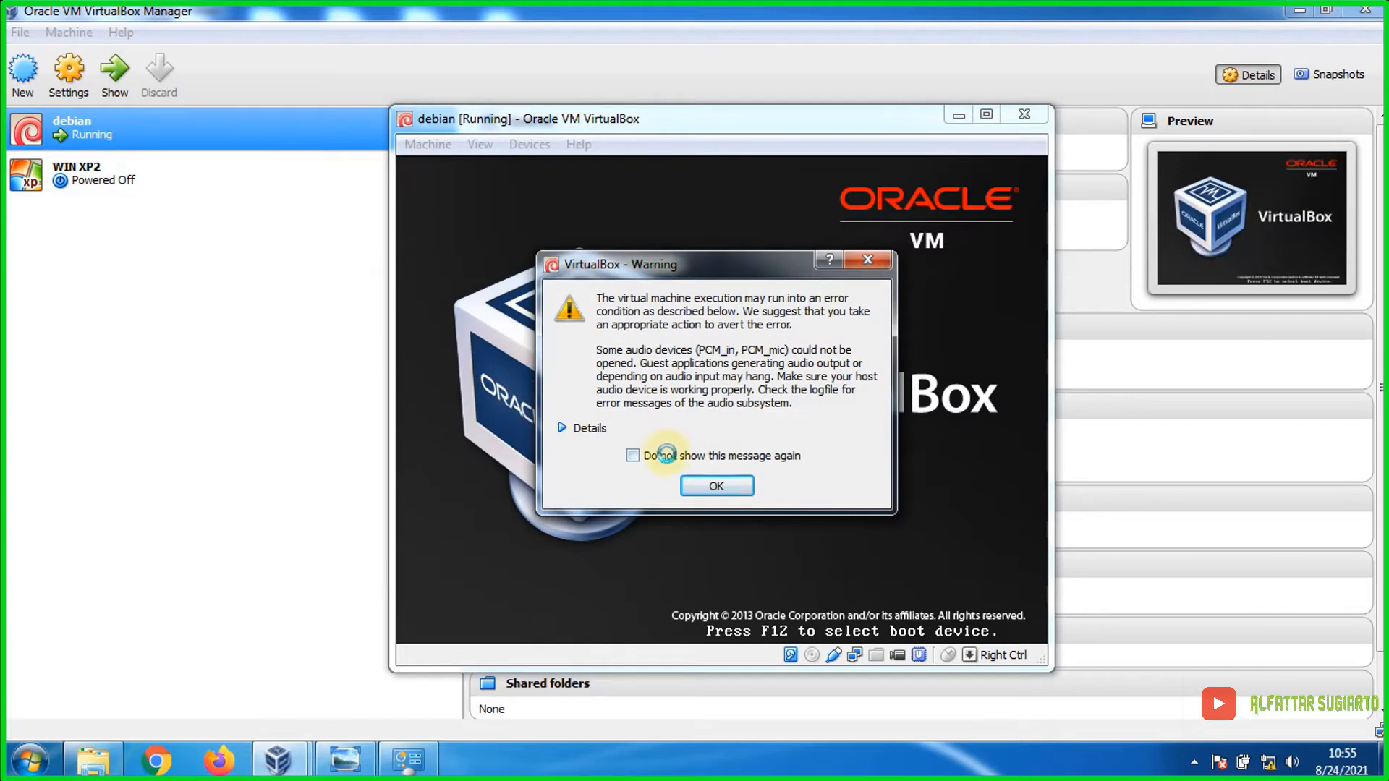
{"action": "left_click", "coordinate": [715, 485]}
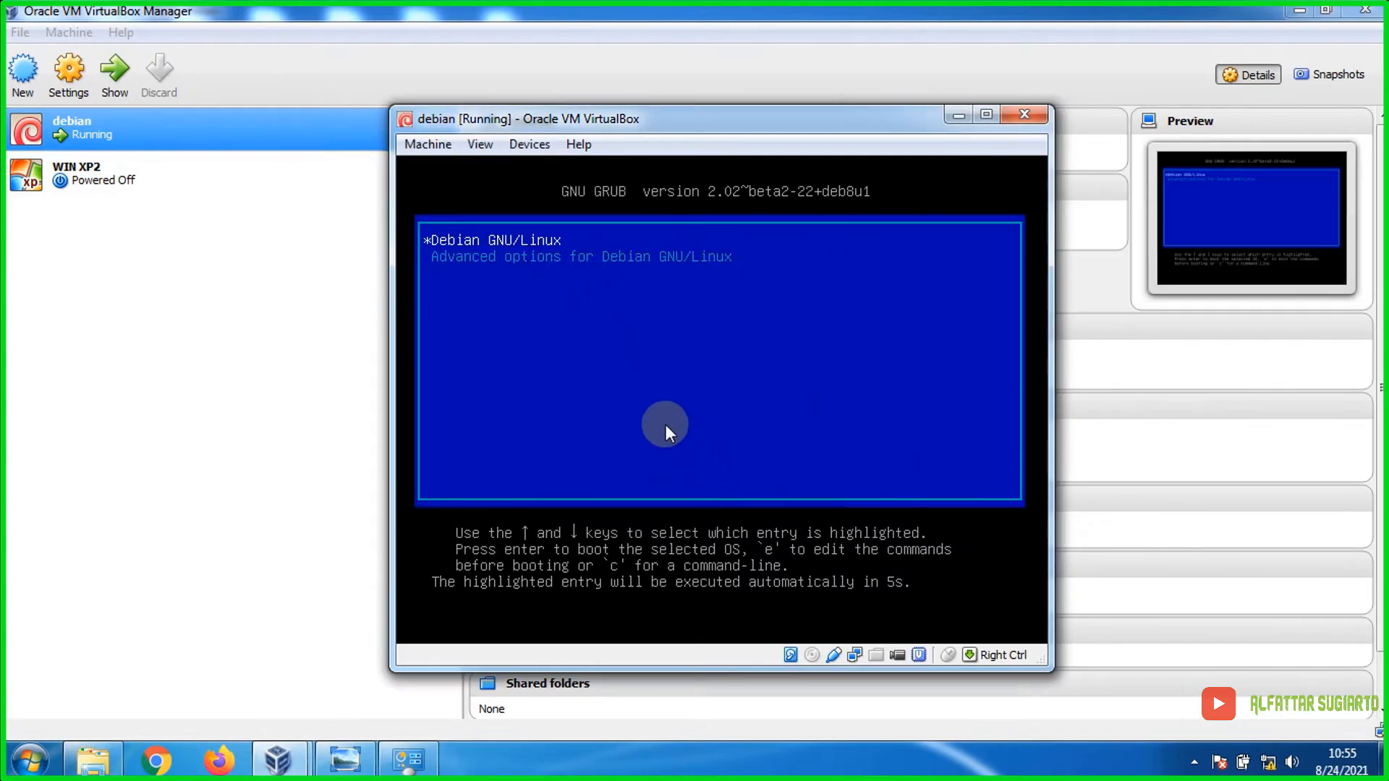
{"action": "key", "text": "Return"}
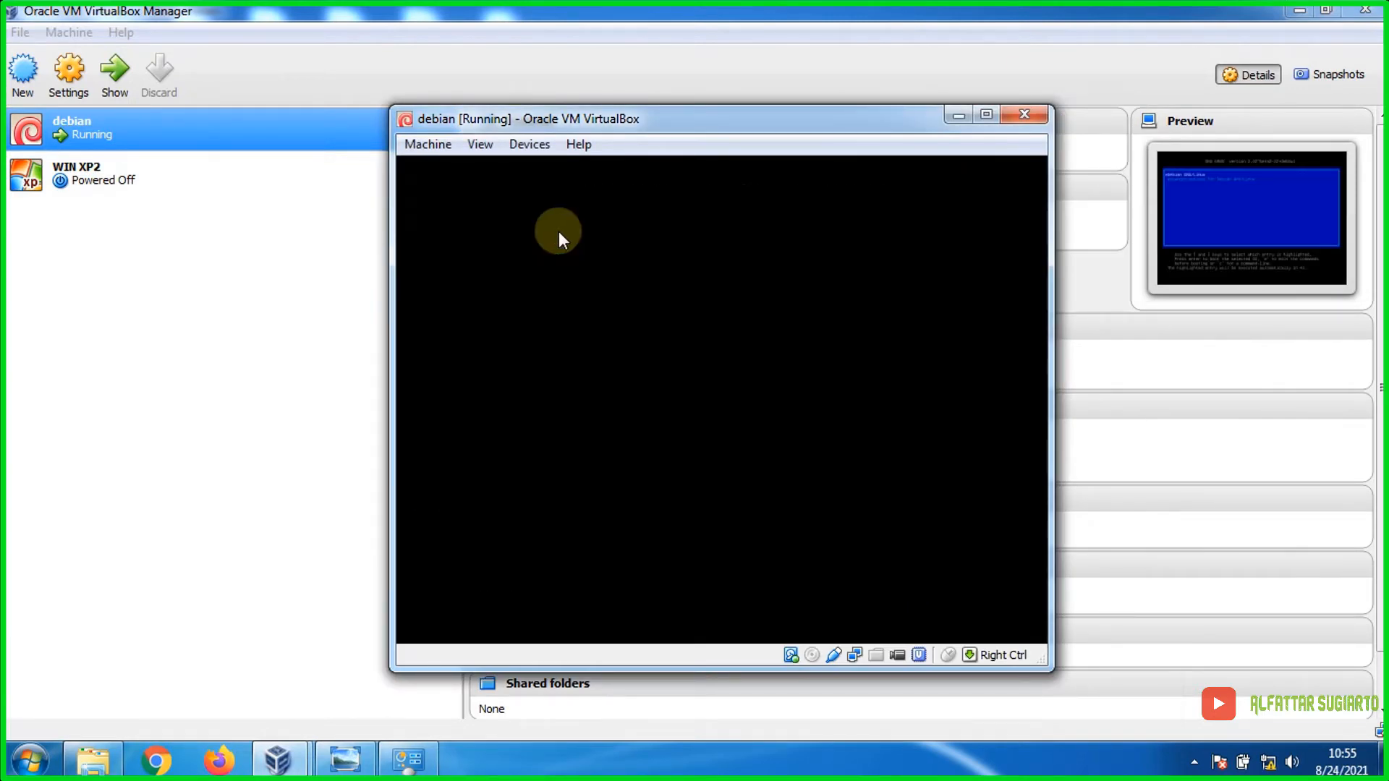
Step: Select and start the WIN XP2 virtual machine
{"action": "left_click", "coordinate": [186, 263]}
{"action": "left_click", "coordinate": [90, 181]}
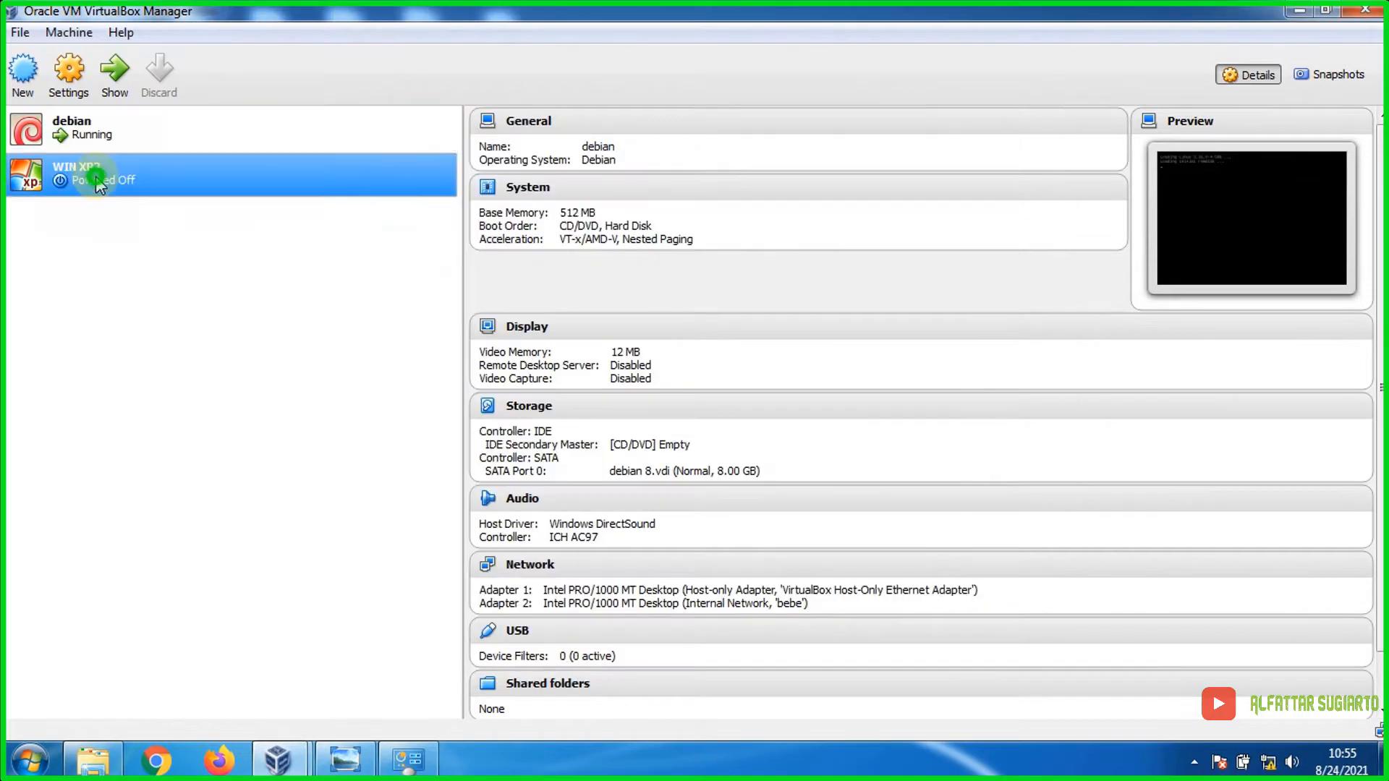
{"action": "left_click", "coordinate": [112, 73]}
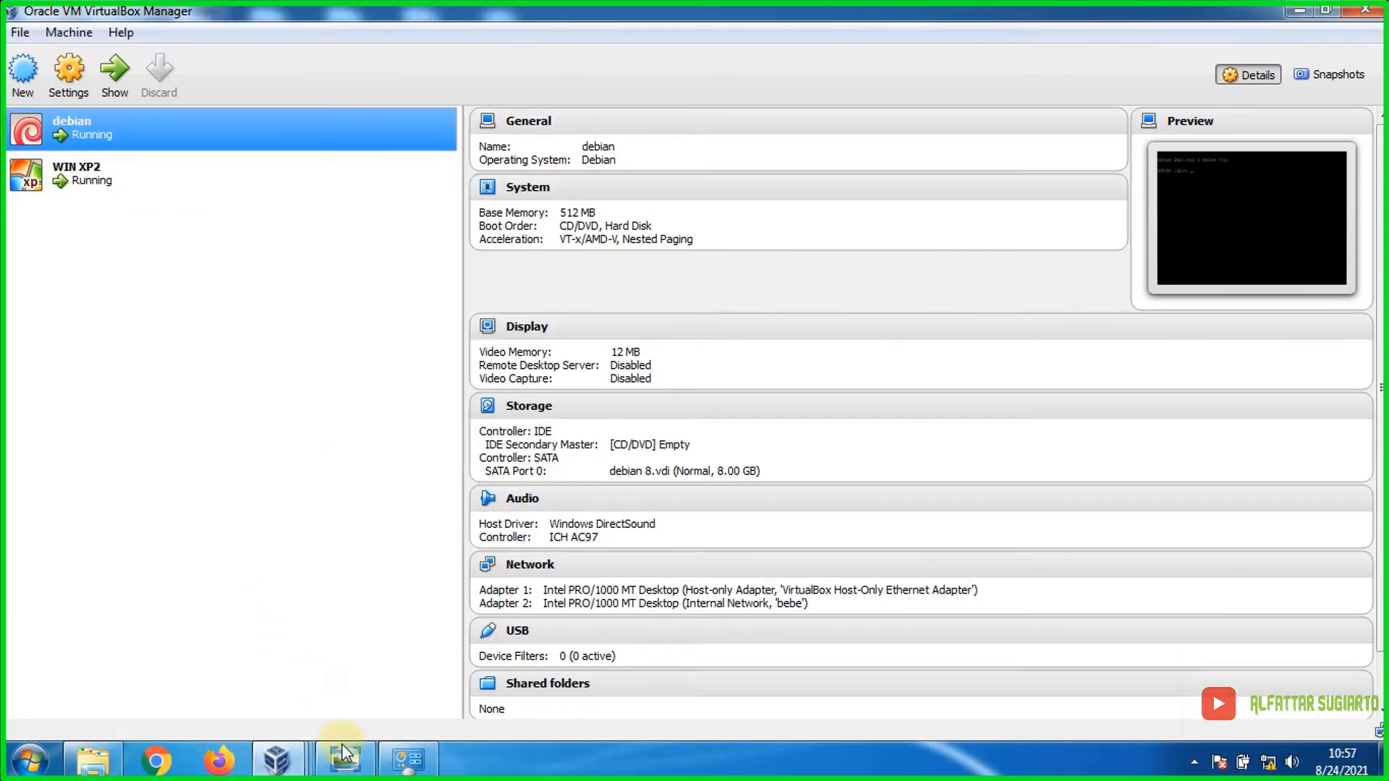
Step: Switch to the debian VM and log in as root
{"action": "left_click", "coordinate": [301, 762]}
{"action": "mouse_move", "coordinate": [354, 667]}
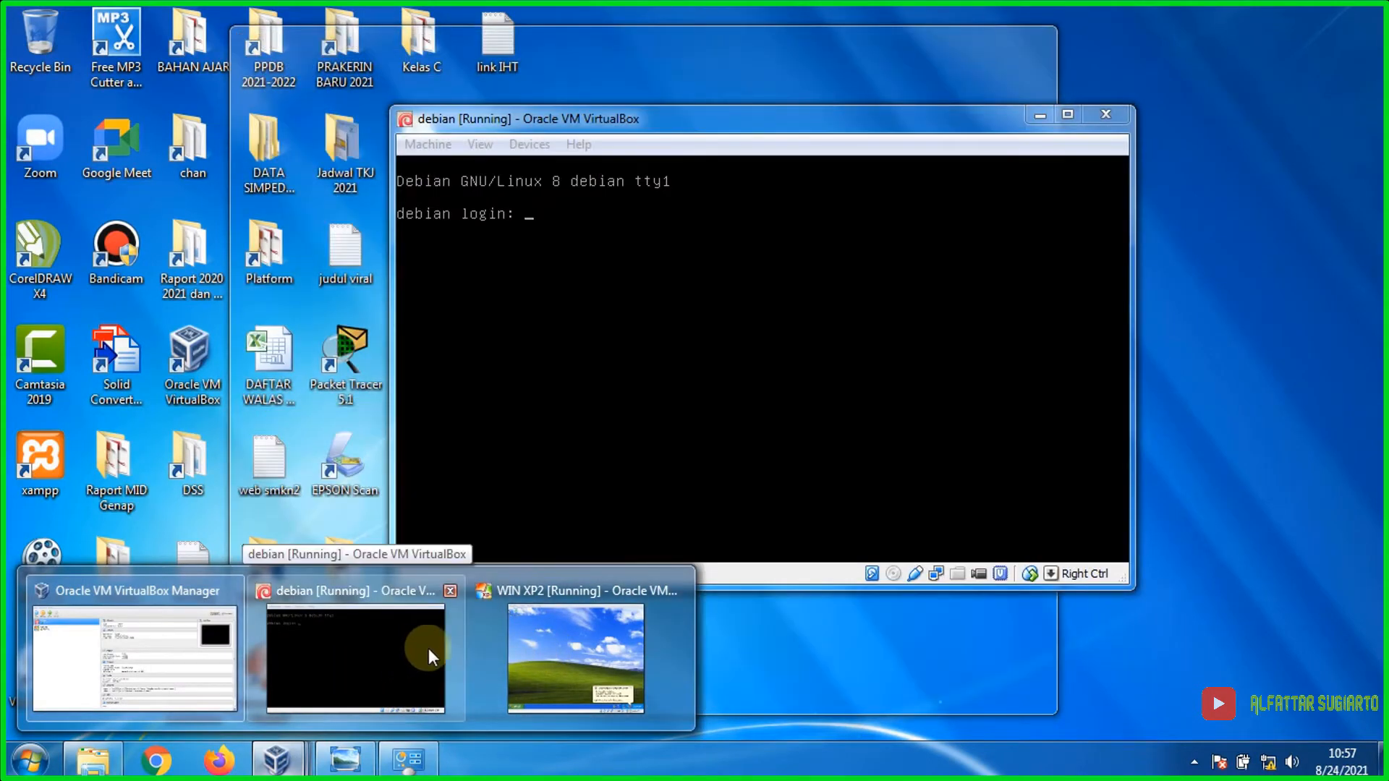
{"action": "mouse_move", "coordinate": [588, 627]}
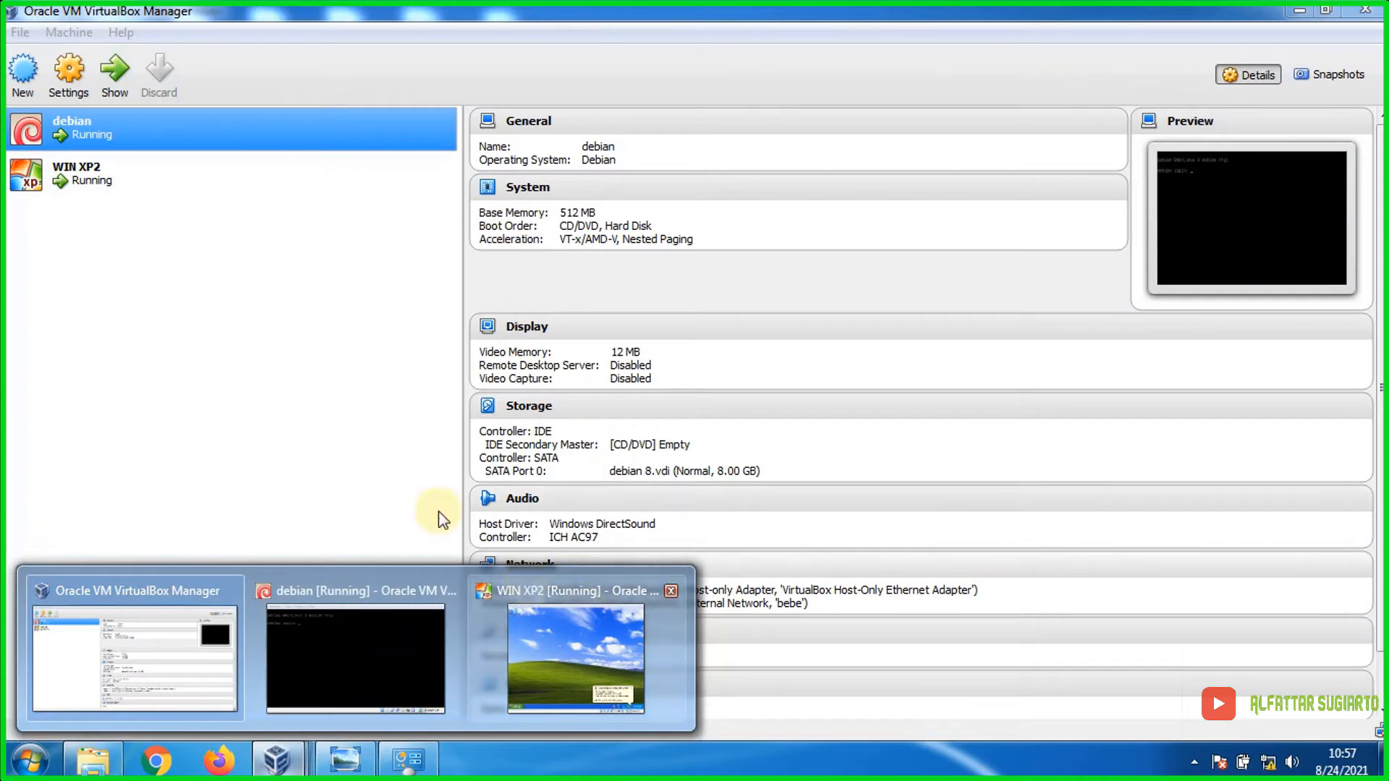
{"action": "left_click", "coordinate": [383, 639]}
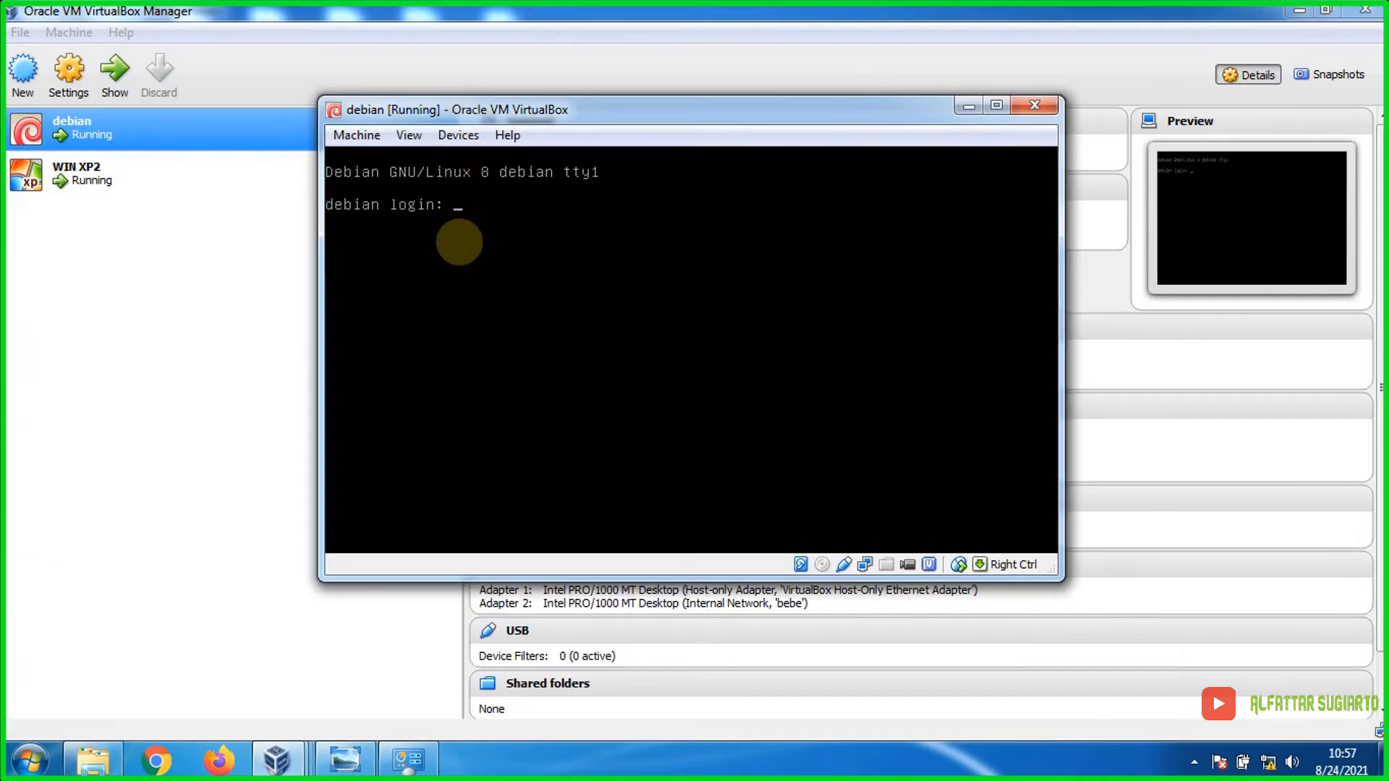
{"action": "type", "text": "root"}
{"action": "key", "text": "Return"}
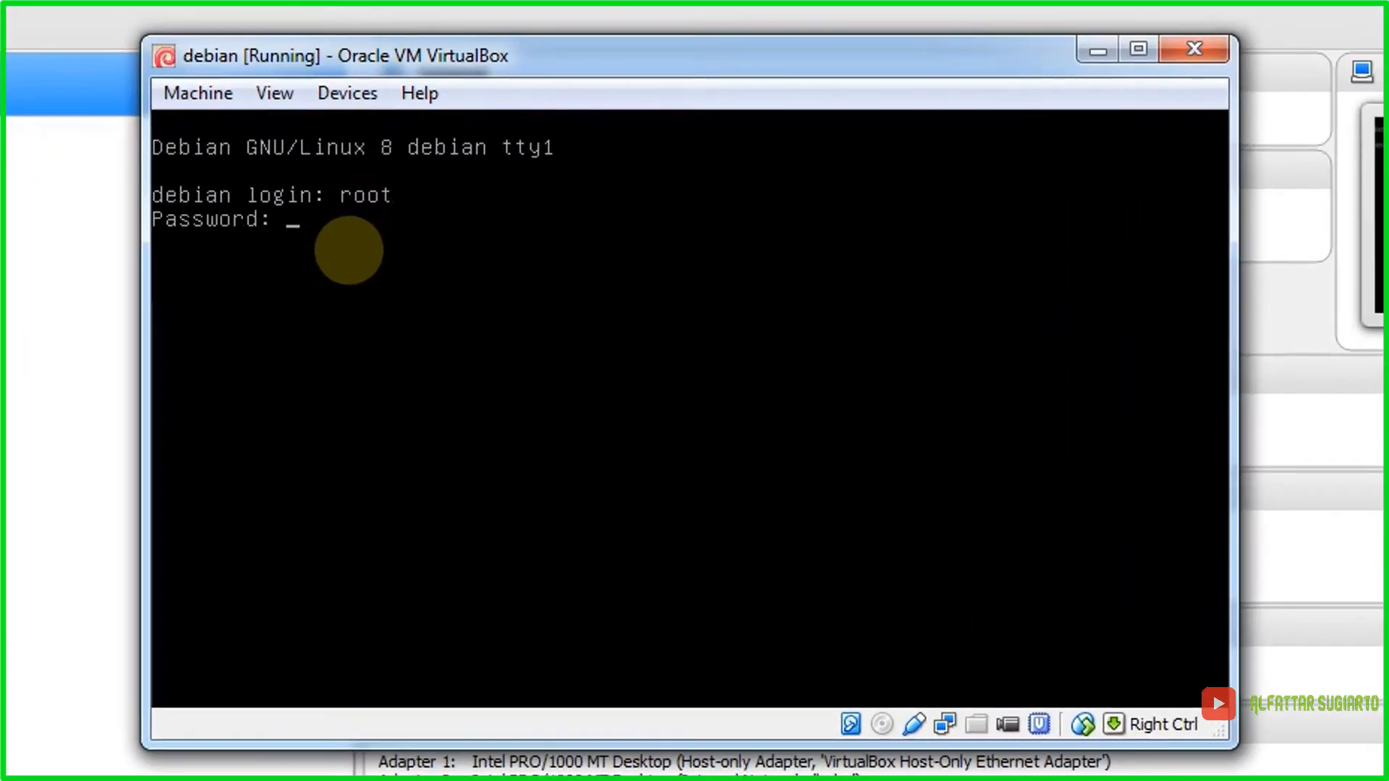
{"action": "key", "text": "Return"}
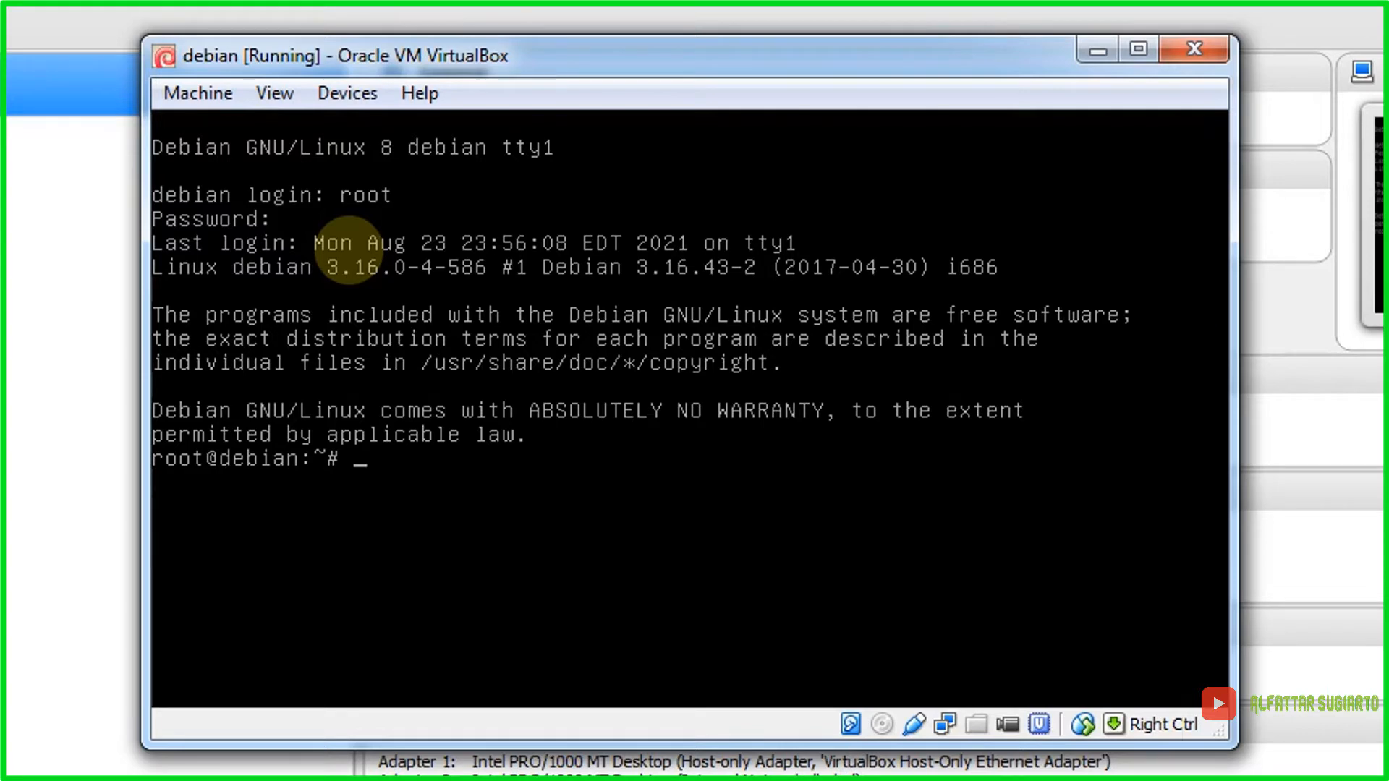
Step: Run ifconfig eth0 and ifconfig eth1, then open /etc/network/interfaces in nano
{"action": "type", "text": "ifconfig eth0"}
{"action": "key", "text": "Return"}
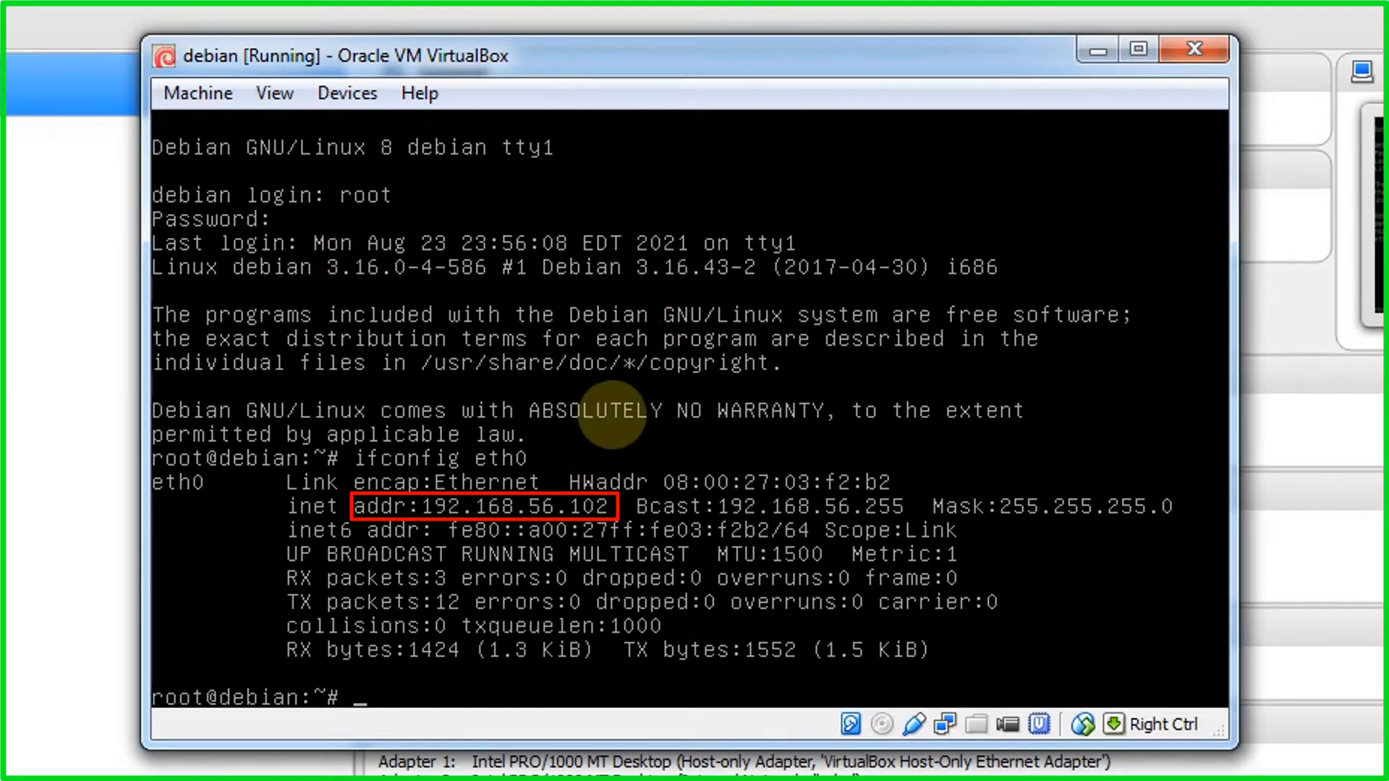
{"action": "key", "text": "Up"}
{"action": "key", "text": "Up"}
{"action": "key", "text": "Up"}
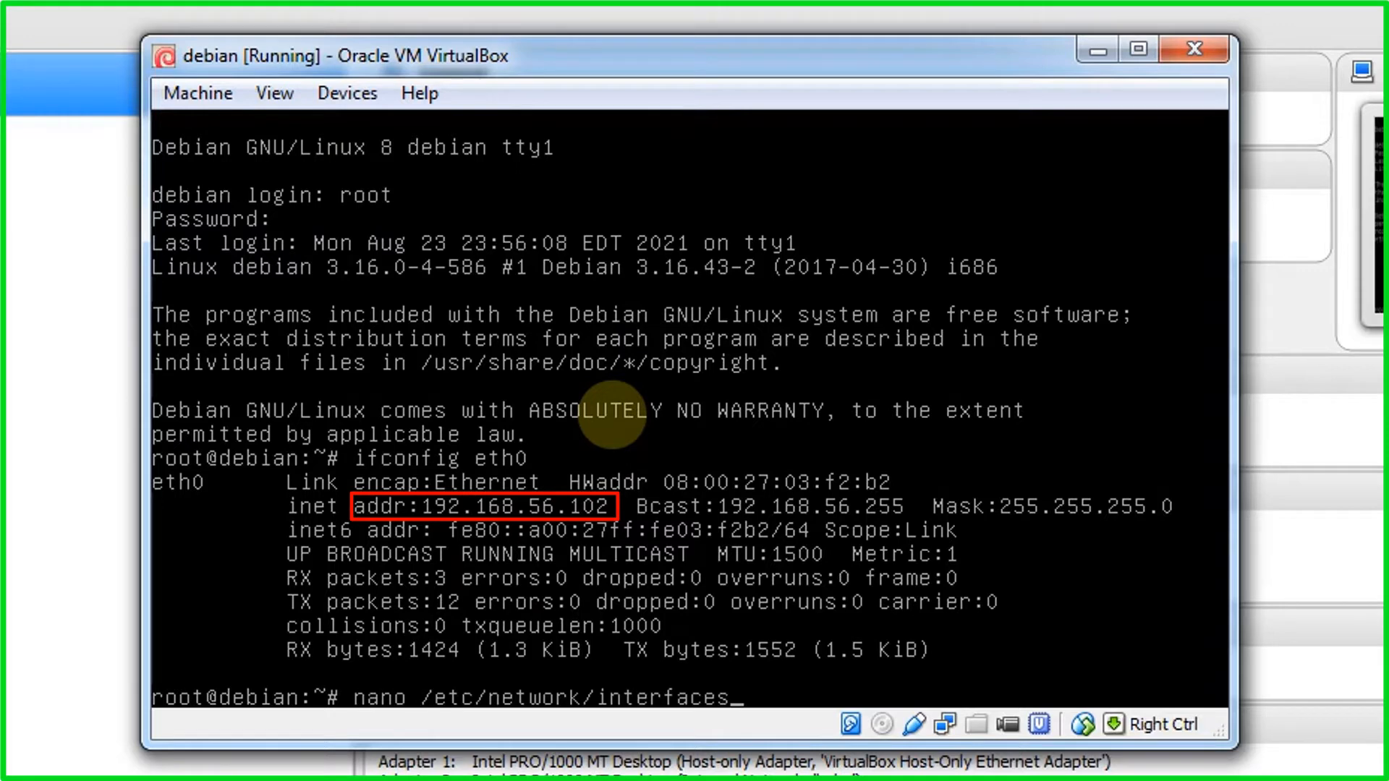
{"action": "key", "text": "Down"}
{"action": "key", "text": "Down"}
{"action": "key", "text": "Down"}
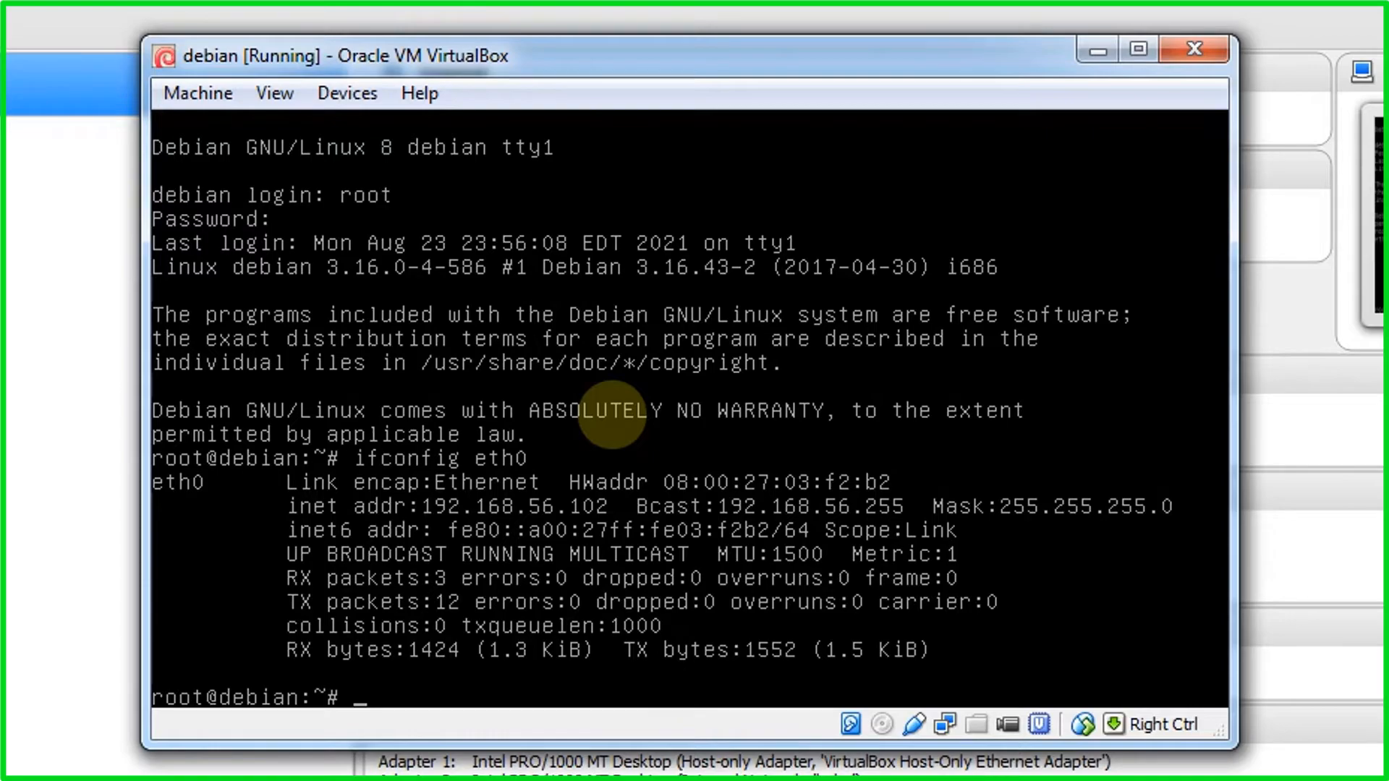
{"action": "type", "text": "ifconfig eth"}
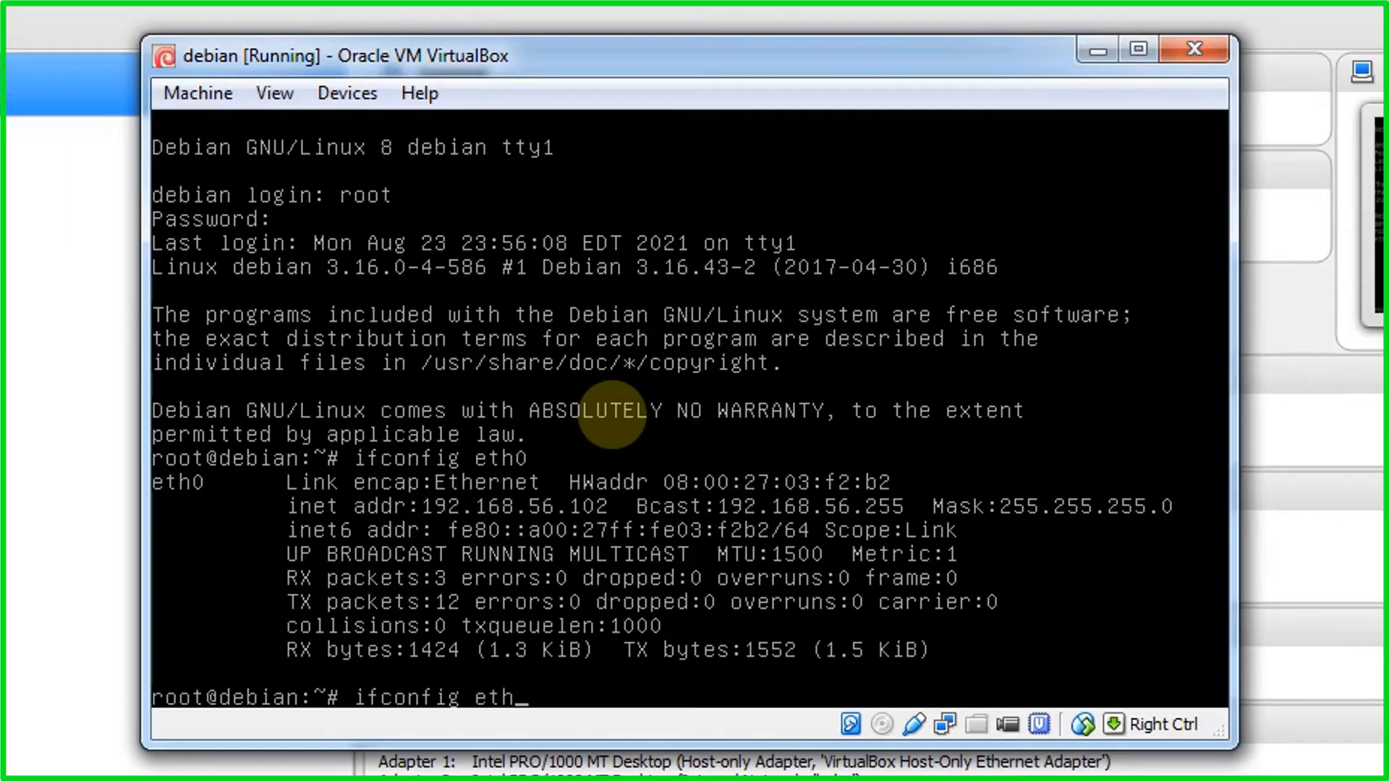
{"action": "type", "text": "1"}
{"action": "key", "text": "Return"}
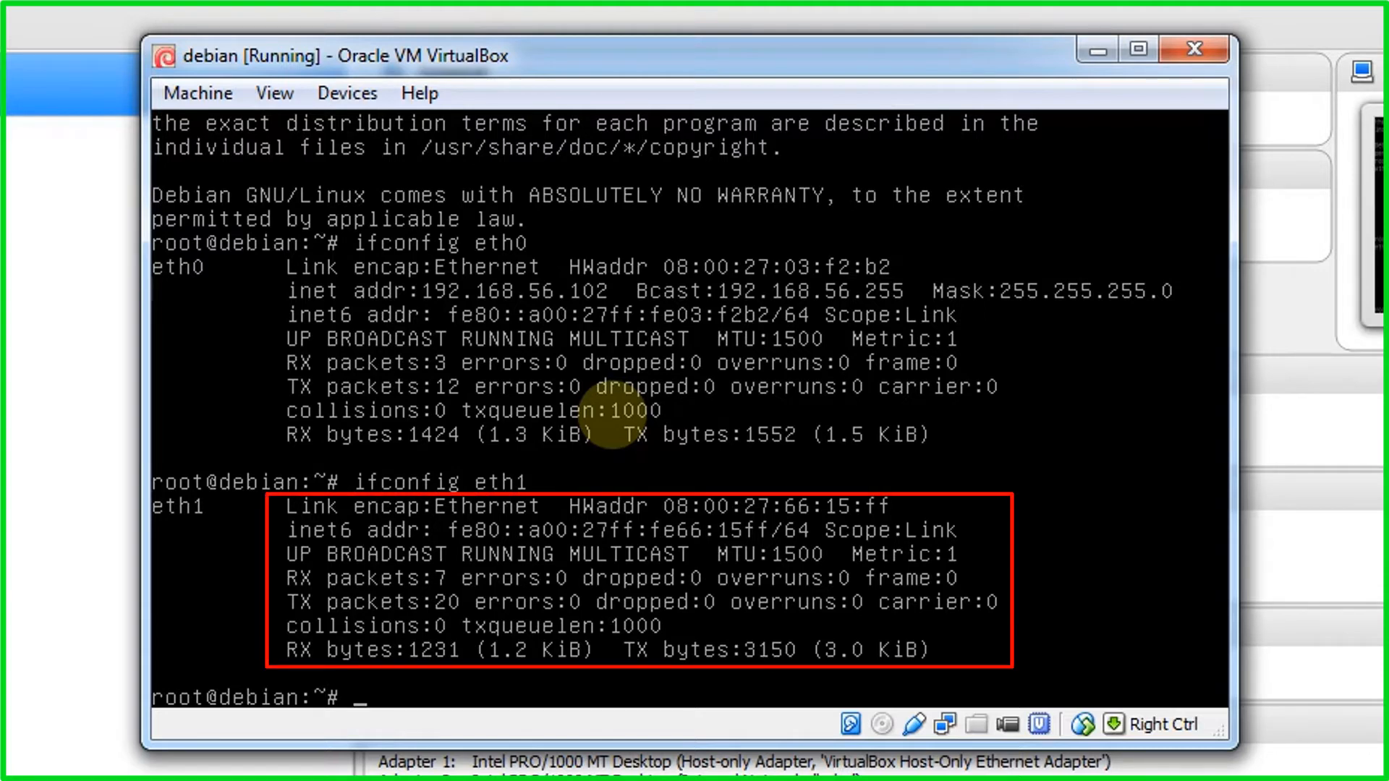
{"action": "type", "text": "nano /etc/net"}
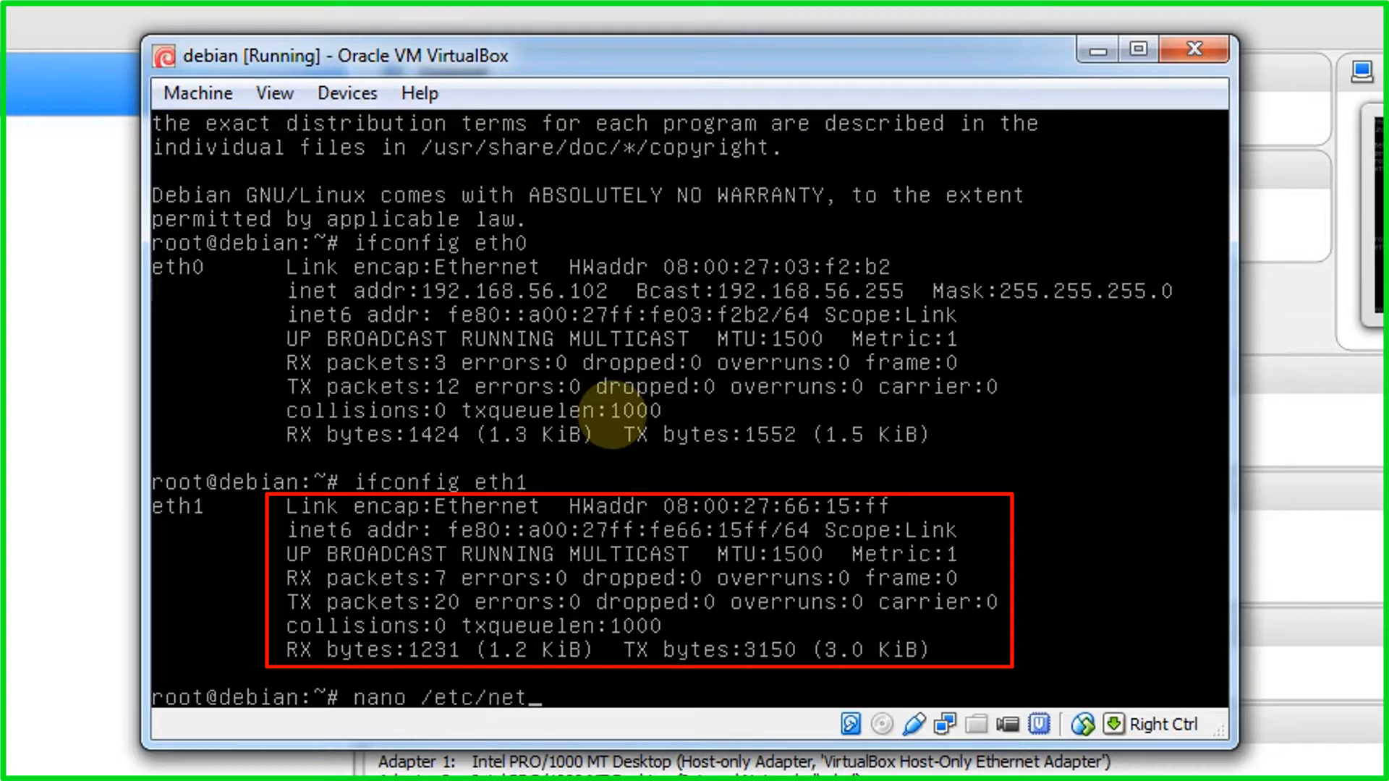
{"action": "type", "text": "work/interfaces"}
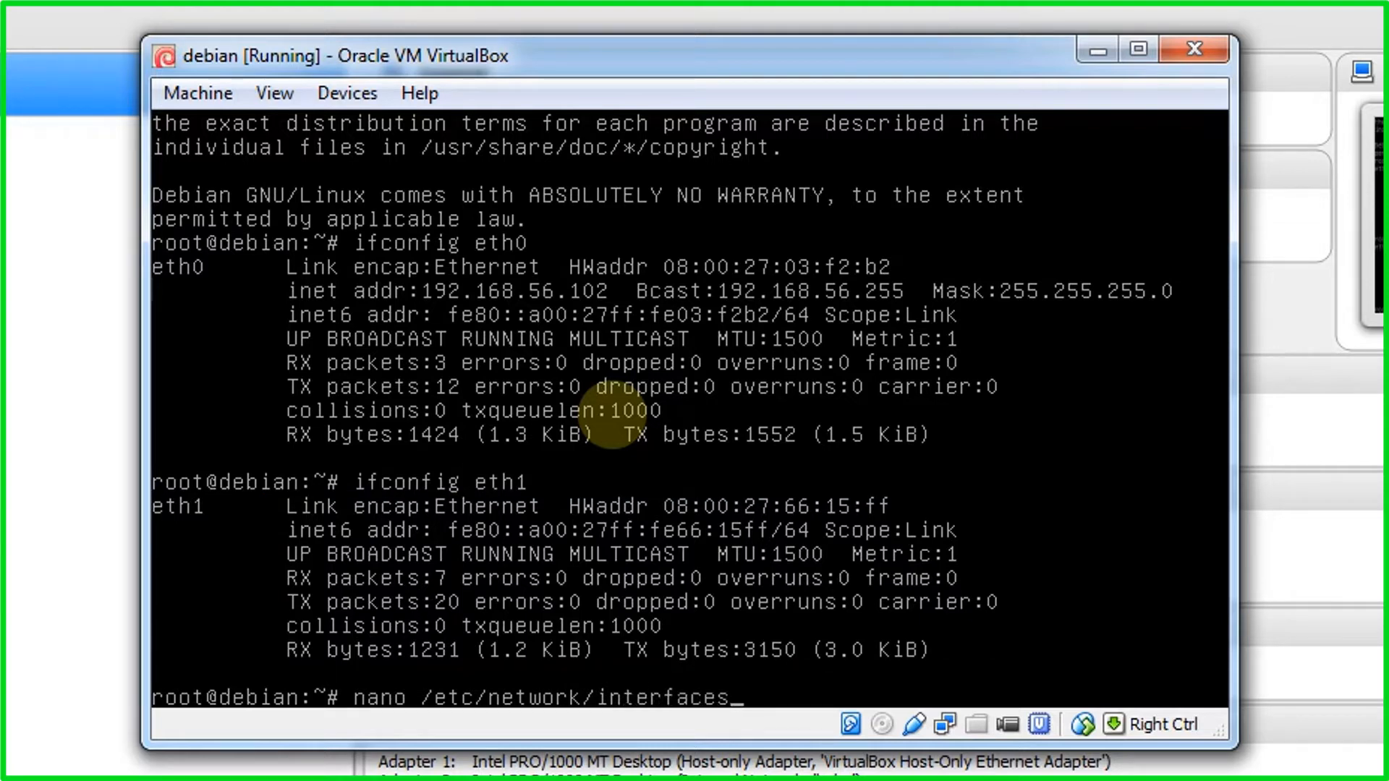
{"action": "key", "text": "Return"}
Step: Change the iface eth1 line from dhcp to static
{"action": "key", "text": "Down"}
{"action": "key", "text": "Down"}
{"action": "key", "text": "Down"}
{"action": "key", "text": "Down"}
{"action": "key", "text": "Down"}
{"action": "key", "text": "Down"}
{"action": "key", "text": "Down"}
{"action": "key", "text": "Down"}
{"action": "key", "text": "Down"}
{"action": "key", "text": "Down"}
{"action": "key", "text": "Down"}
{"action": "key", "text": "Right"}
{"action": "key", "text": "Right"}
{"action": "key", "text": "Right"}
{"action": "key", "text": "Right"}
{"action": "key", "text": "Right"}
{"action": "key", "text": "Right"}
{"action": "key", "text": "Right"}
{"action": "key", "text": "Right"}
{"action": "key", "text": "Right"}
{"action": "key", "text": "Right"}
{"action": "key", "text": "Right"}
{"action": "key", "text": "Right"}
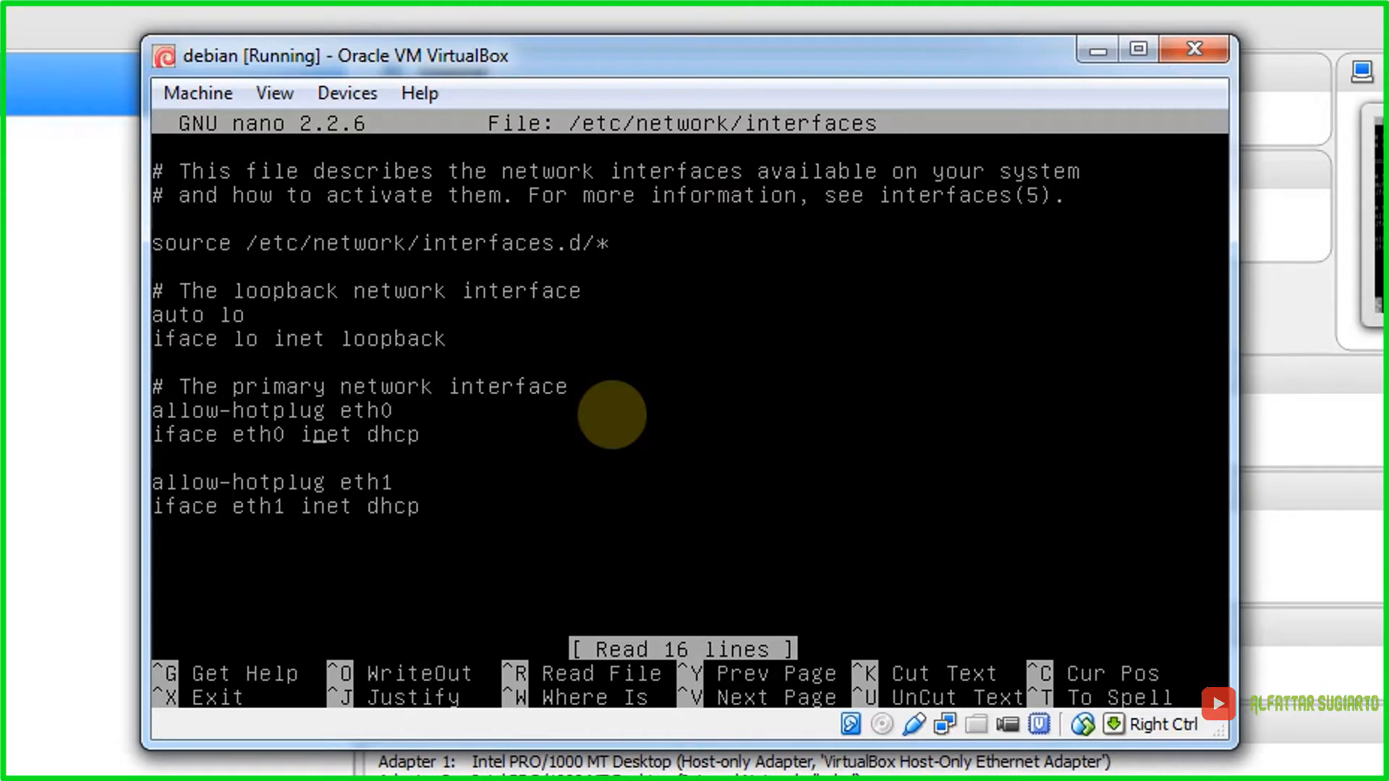
{"action": "key", "text": "Right"}
{"action": "key", "text": "Right"}
{"action": "key", "text": "Right"}
{"action": "key", "text": "Right"}
{"action": "key", "text": "Right"}
{"action": "key", "text": "Right"}
{"action": "key", "text": "Right"}
{"action": "key", "text": "Right"}
{"action": "key", "text": "Right"}
{"action": "key", "text": "Right"}
{"action": "key", "text": "Right"}
{"action": "key", "text": "Right"}
{"action": "key", "text": "Down"}
{"action": "key", "text": "Right"}
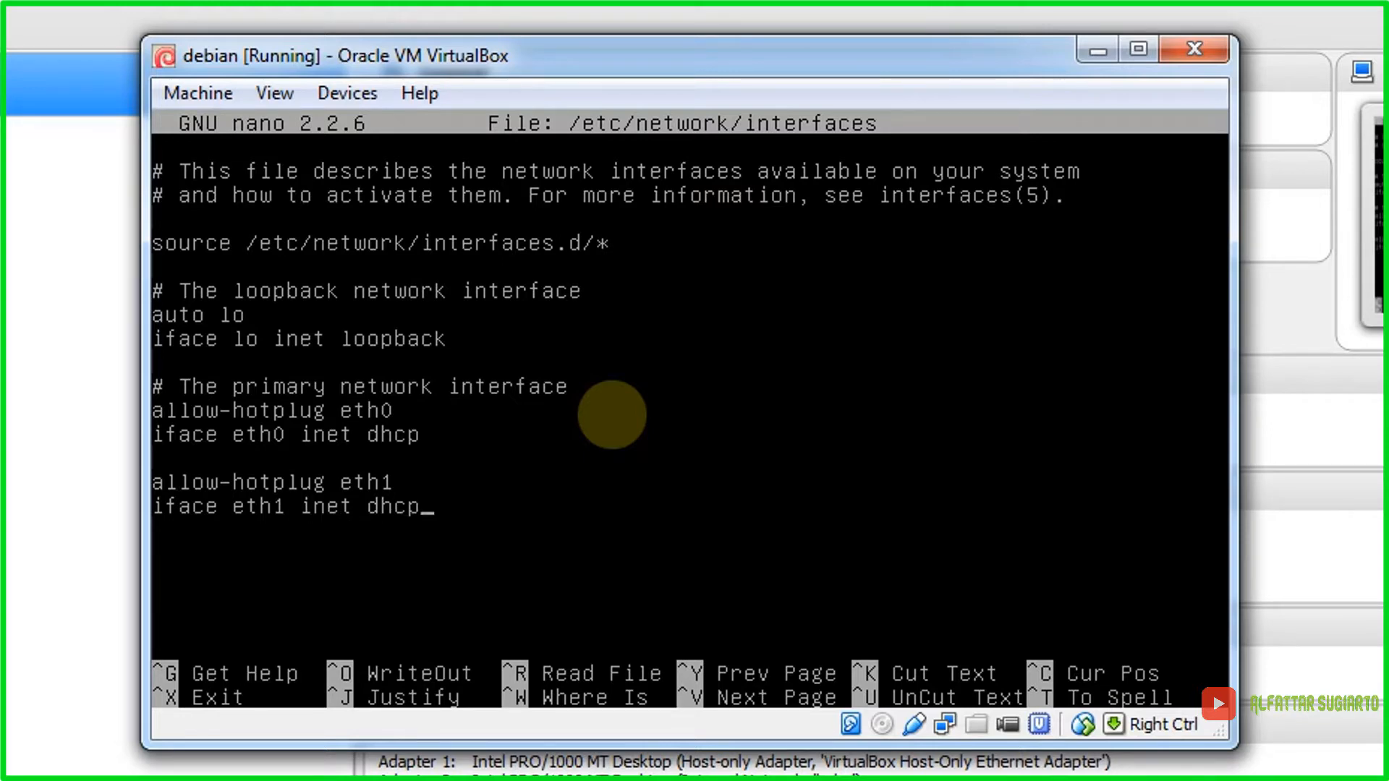
{"action": "key", "text": "BackSpace"}
{"action": "key", "text": "BackSpace"}
{"action": "key", "text": "BackSpace"}
{"action": "key", "text": "BackSpace"}
{"action": "type", "text": "s"}
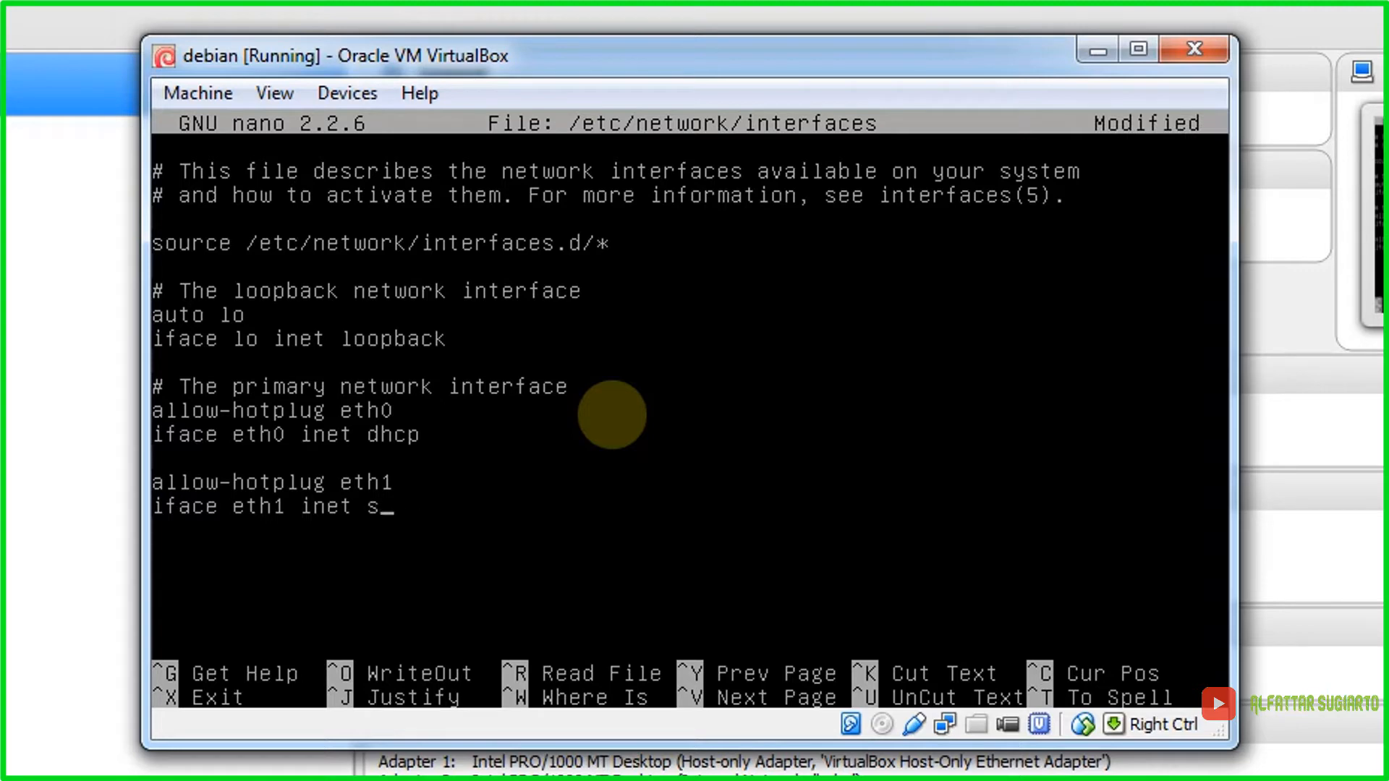
{"action": "type", "text": "tatic"}
Step: Add blank 'address' and 'netmask' lines under eth1 and view the topology diagram
{"action": "key", "text": "Return"}
{"action": "type", "text": "address"}
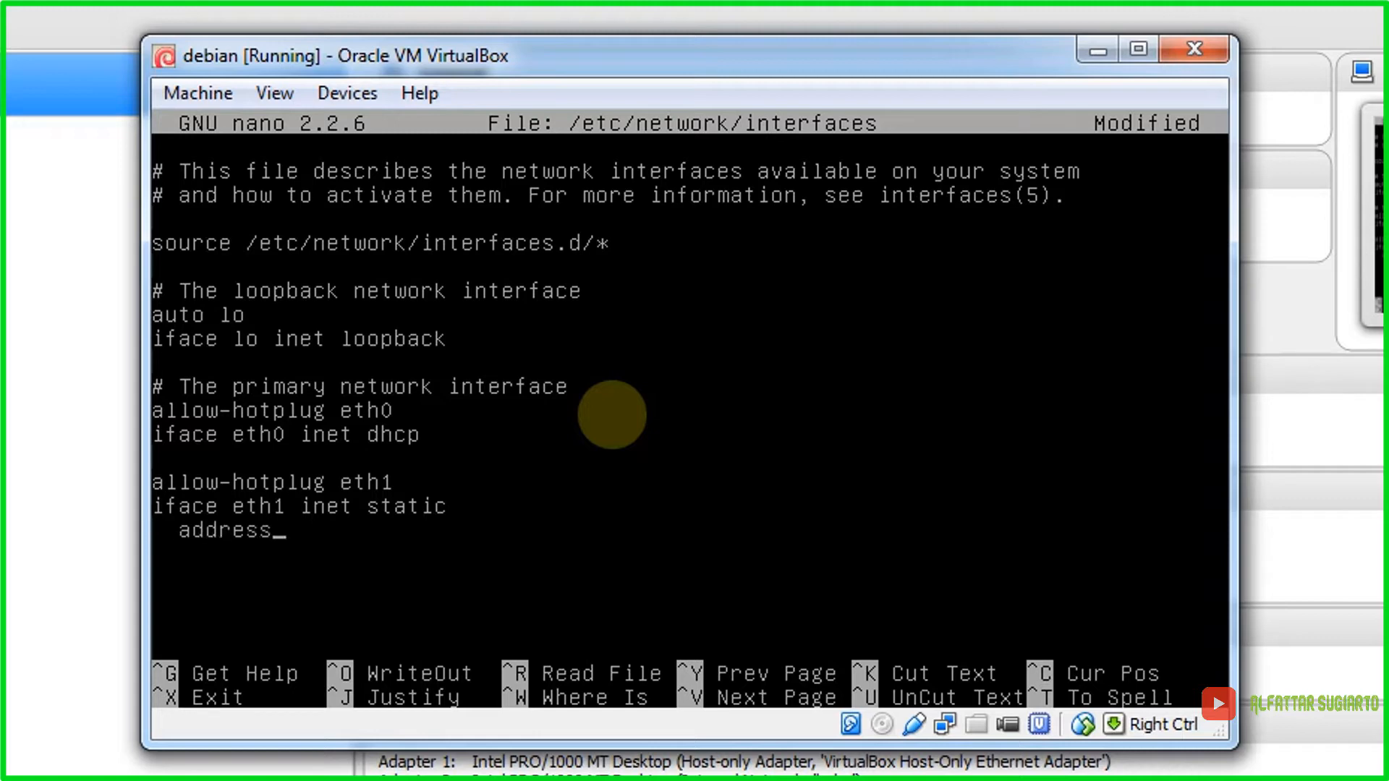
{"action": "key", "text": "Return"}
{"action": "type", "text": "nnet"}
{"action": "key", "text": "BackSpace"}
{"action": "key", "text": "BackSpace"}
{"action": "key", "text": "BackSpace"}
{"action": "type", "text": "etmask"}
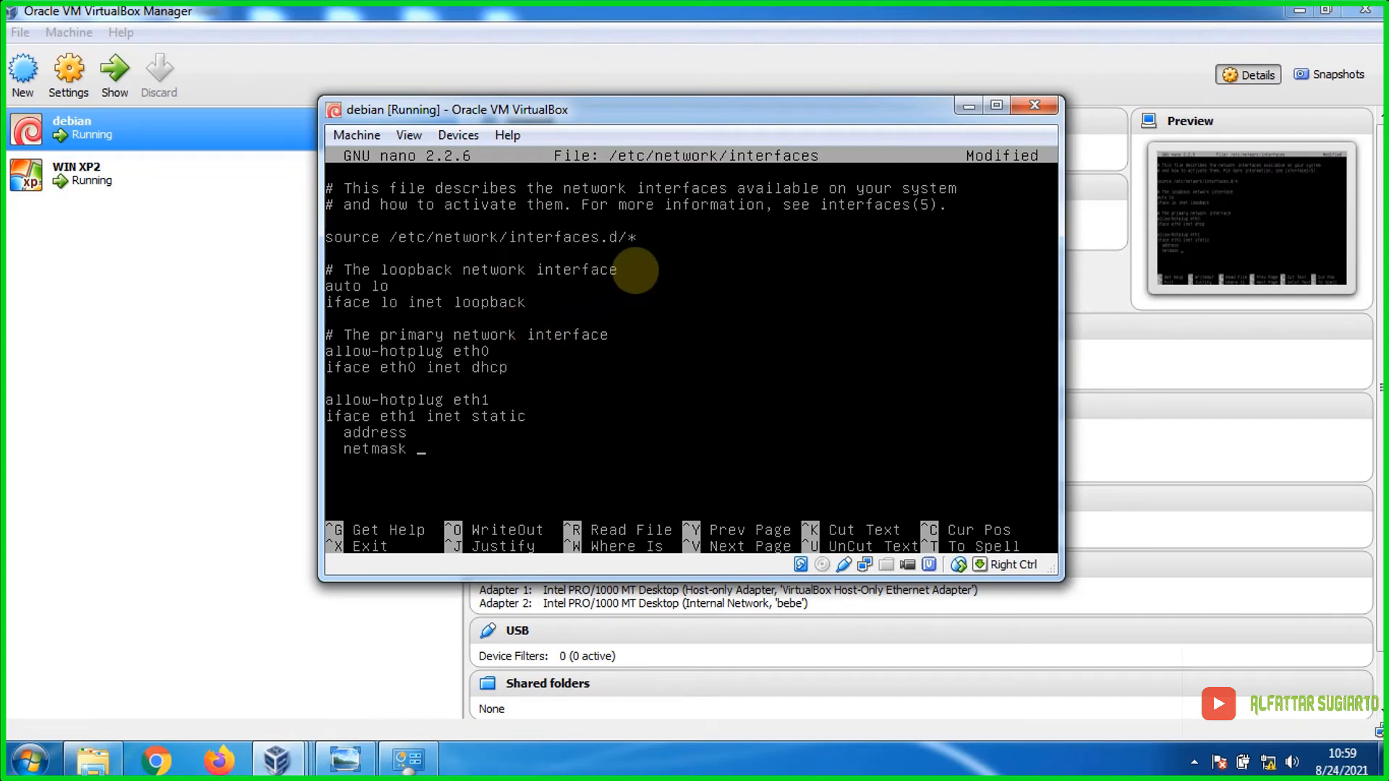
{"action": "left_click", "coordinate": [362, 761]}
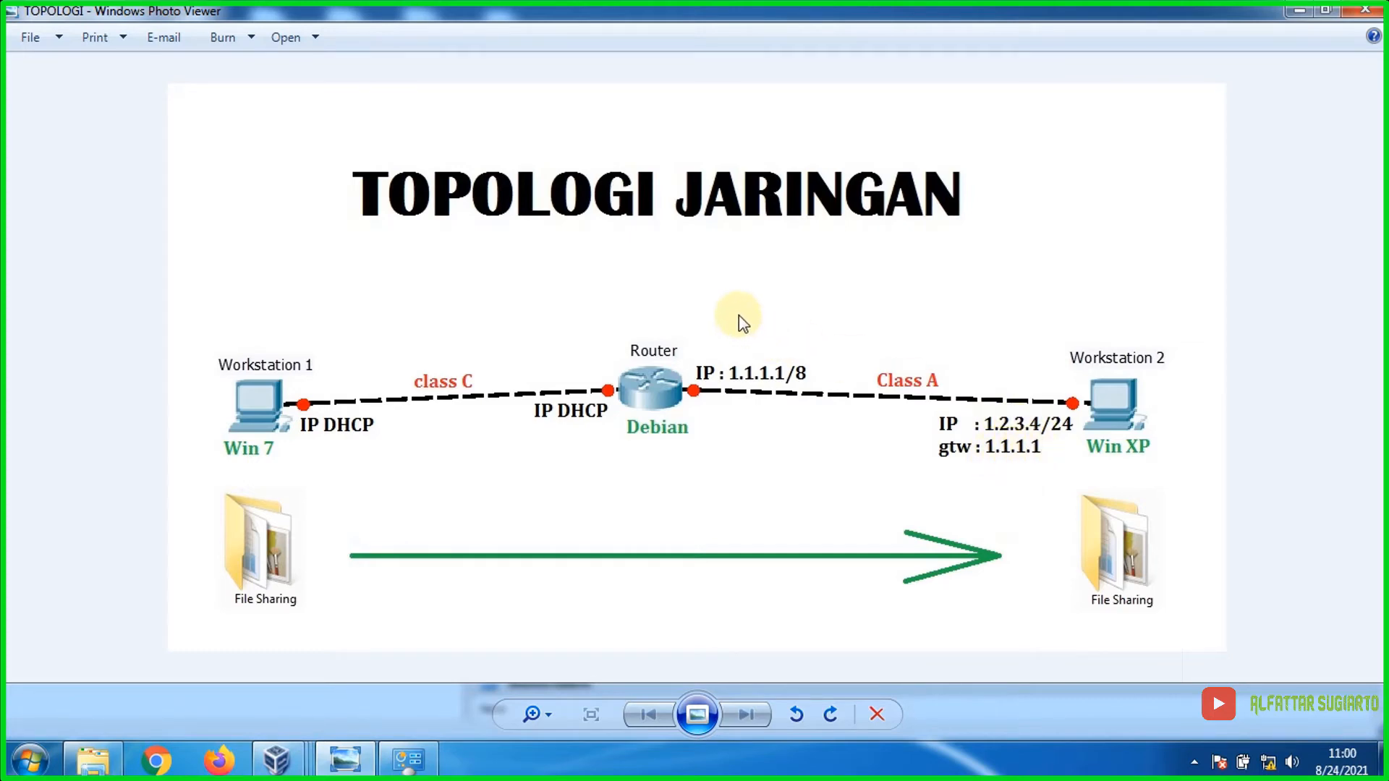
Step: Enter address 1.1.1.1 and netmask 255.0.0.0 for eth1 in the debian VM
{"action": "mouse_move", "coordinate": [345, 765]}
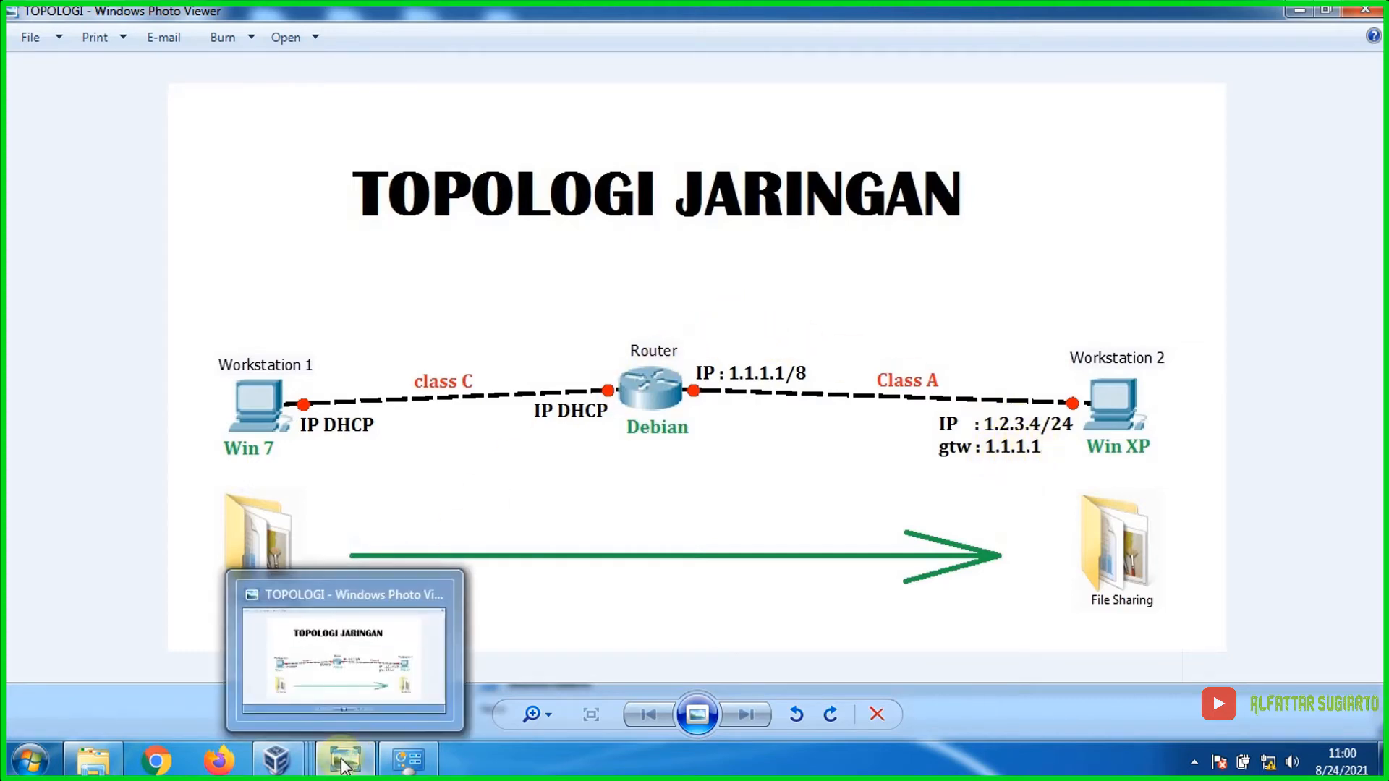
{"action": "mouse_move", "coordinate": [299, 762]}
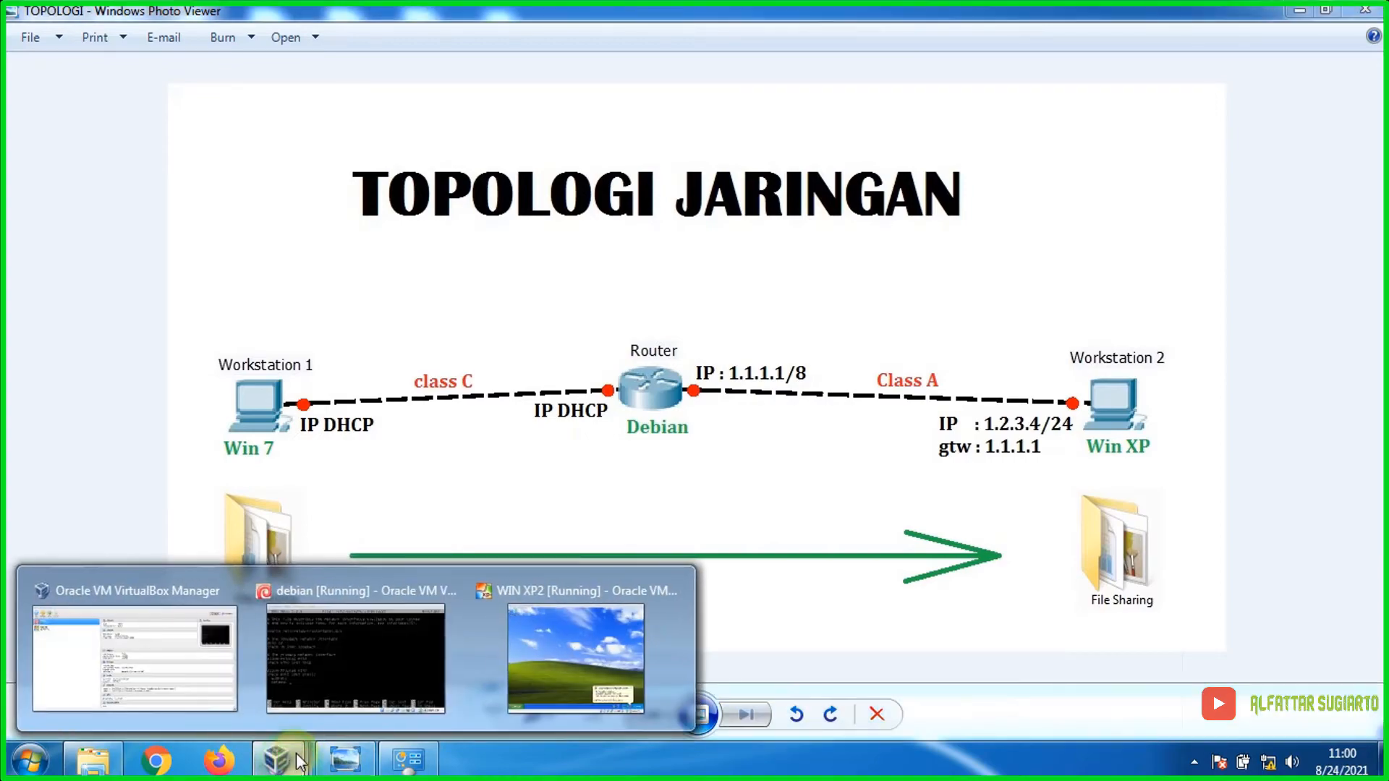
{"action": "left_click", "coordinate": [353, 680]}
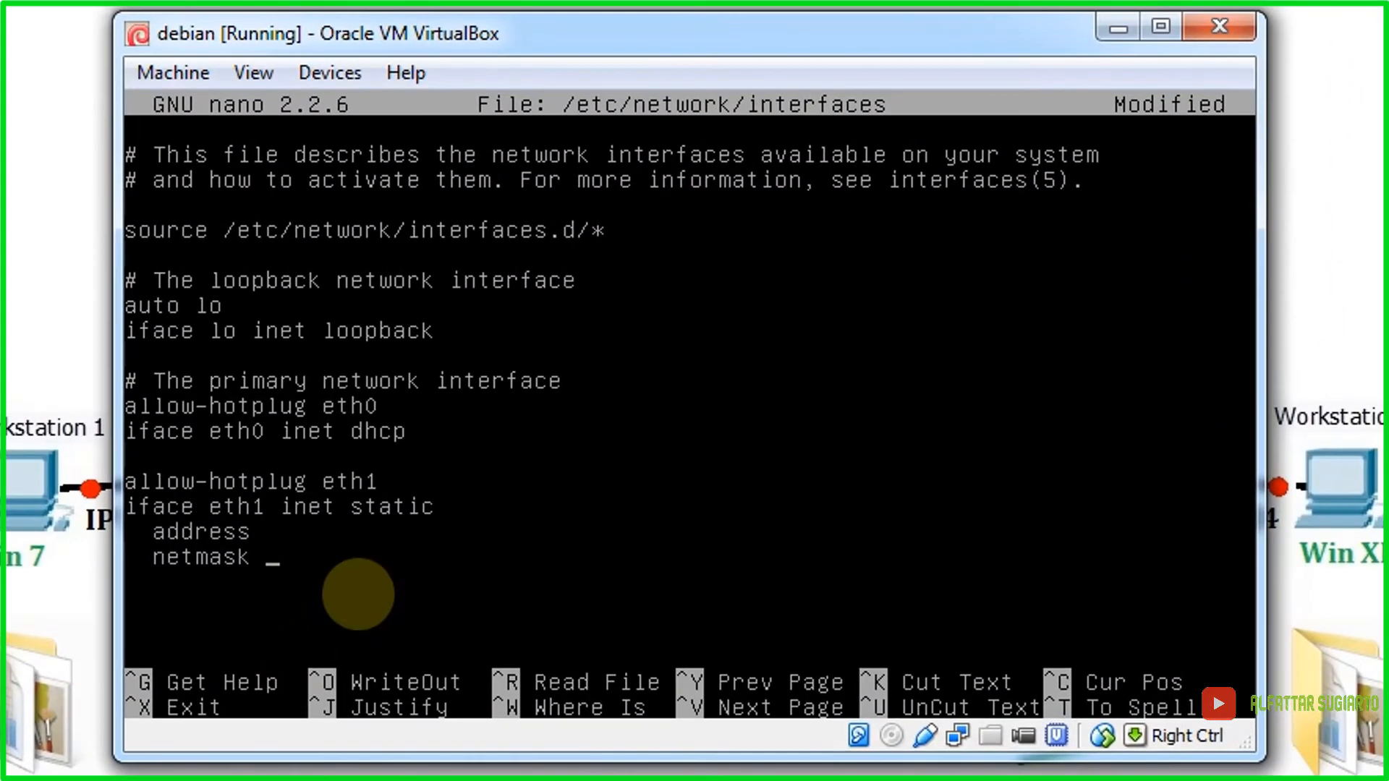
{"action": "key", "text": "Up"}
{"action": "type", "text": "1.1.1.1"}
{"action": "key", "text": "Down"}
{"action": "type", "text": "255.0.0.0"}
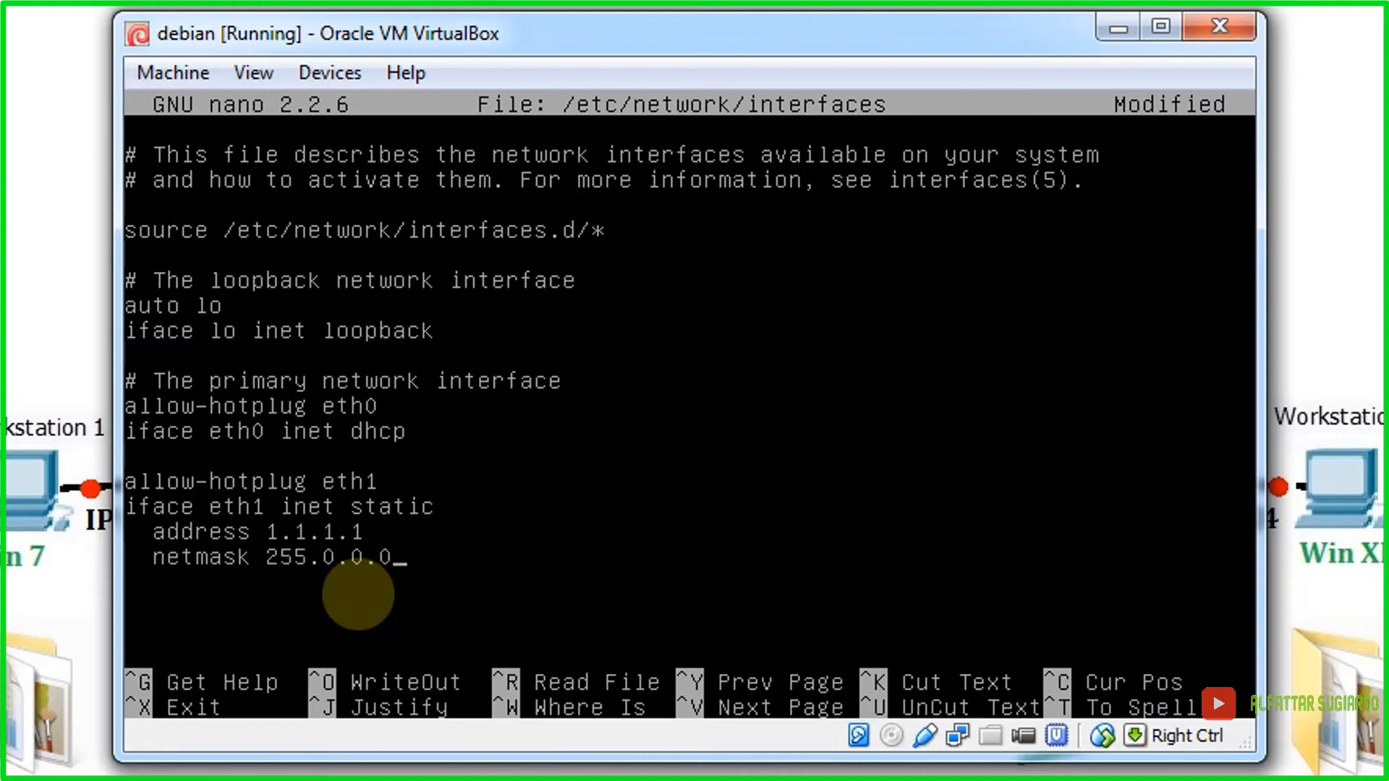
{"action": "key", "text": "Return"}
Step: Save /etc/network/interfaces and exit nano
{"action": "key", "text": "ctrl+x"}
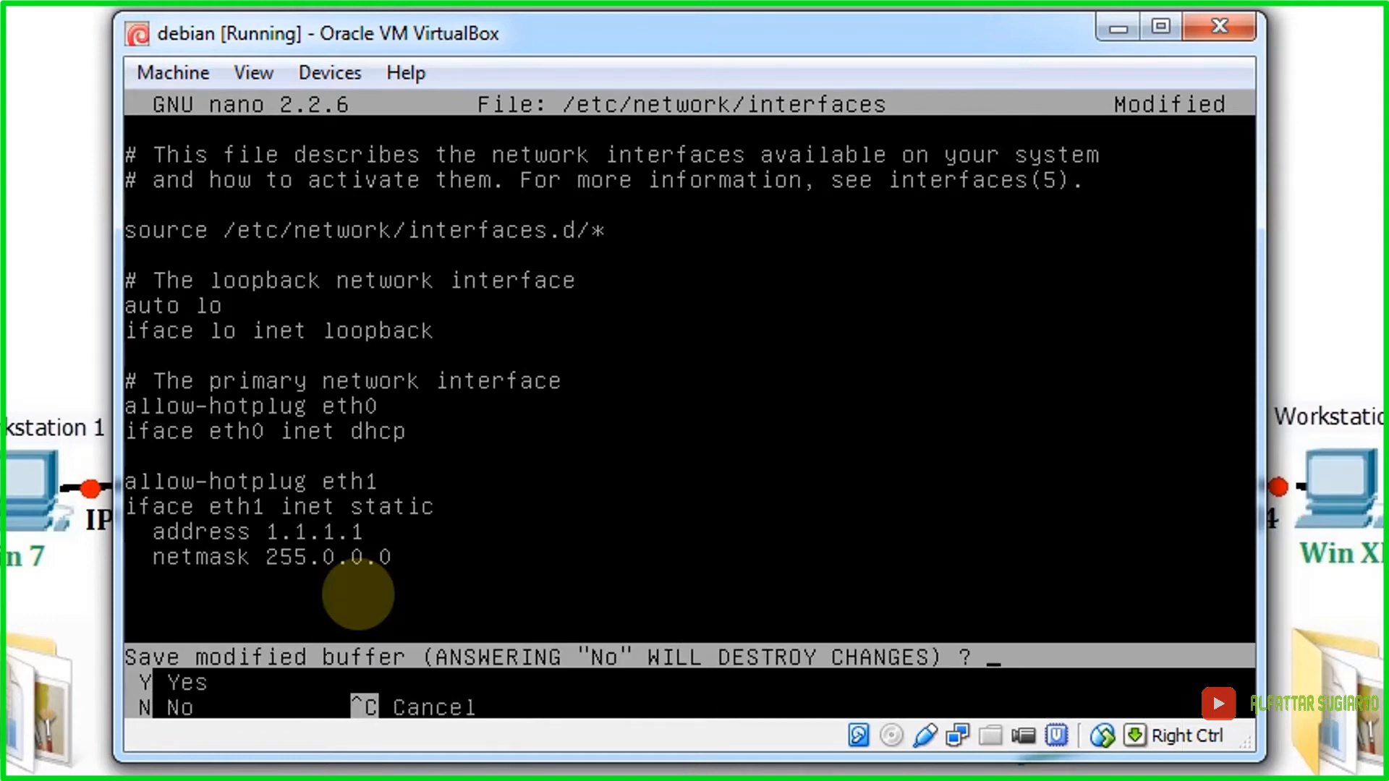
{"action": "key", "text": "y"}
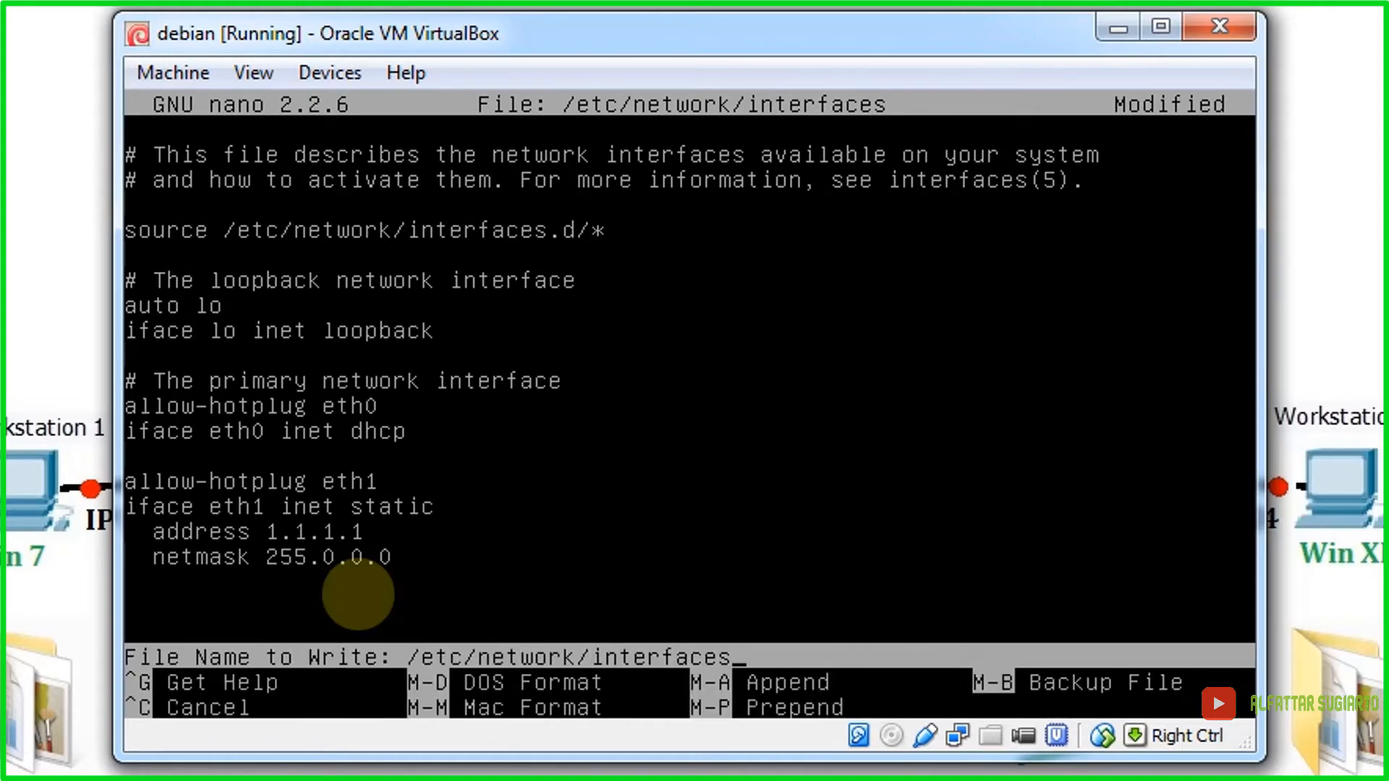
{"action": "key", "text": "Return"}
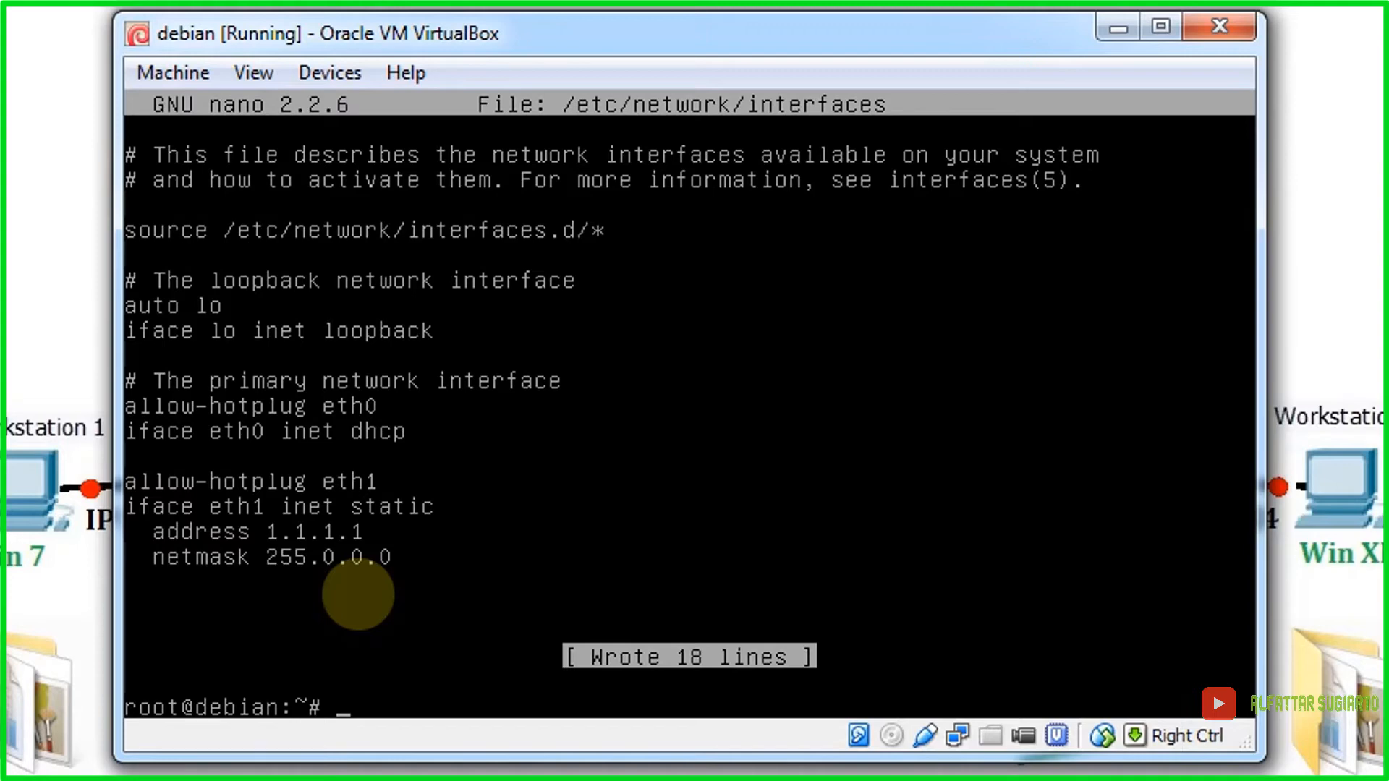
Step: Run /etc/init.d/networking restart at the debian root prompt
{"action": "type", "text": "/etc"}
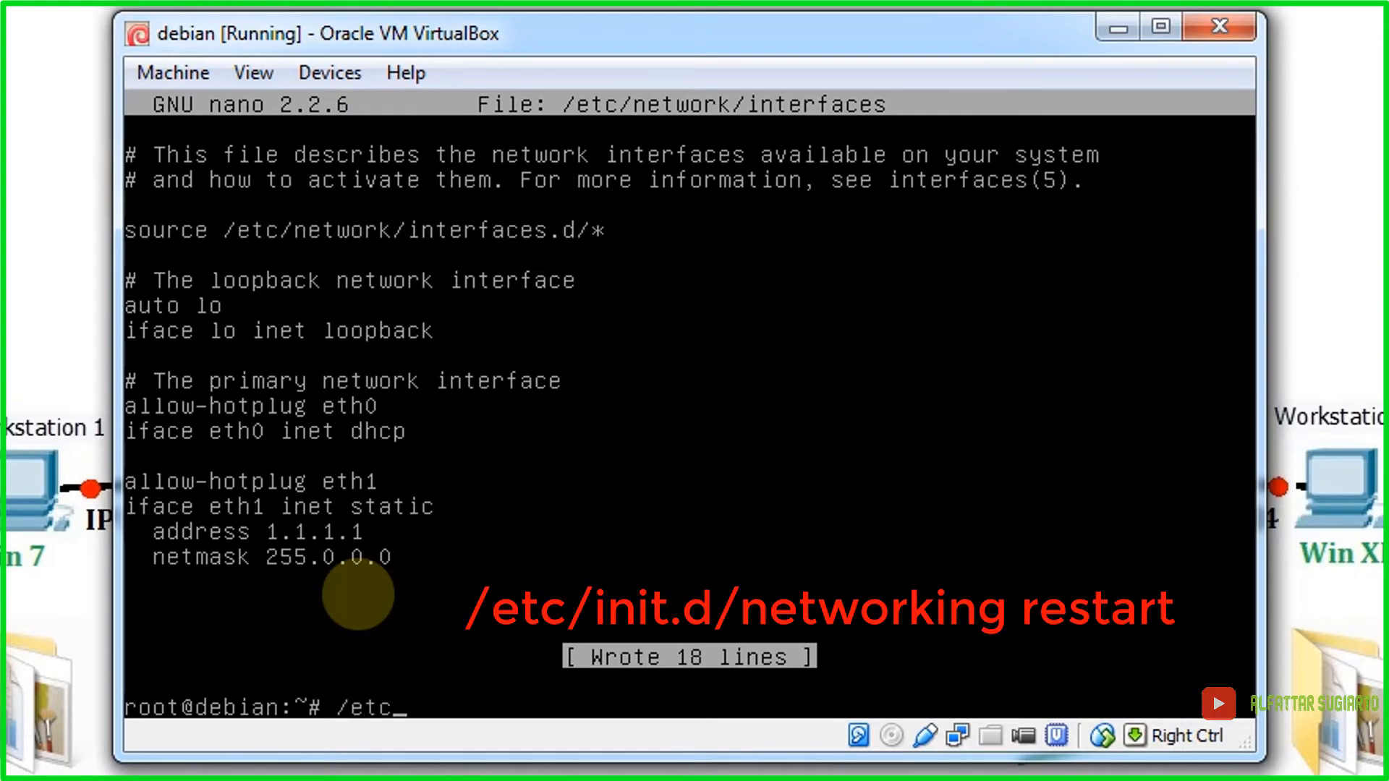
{"action": "type", "text": "/init.d/networking restart"}
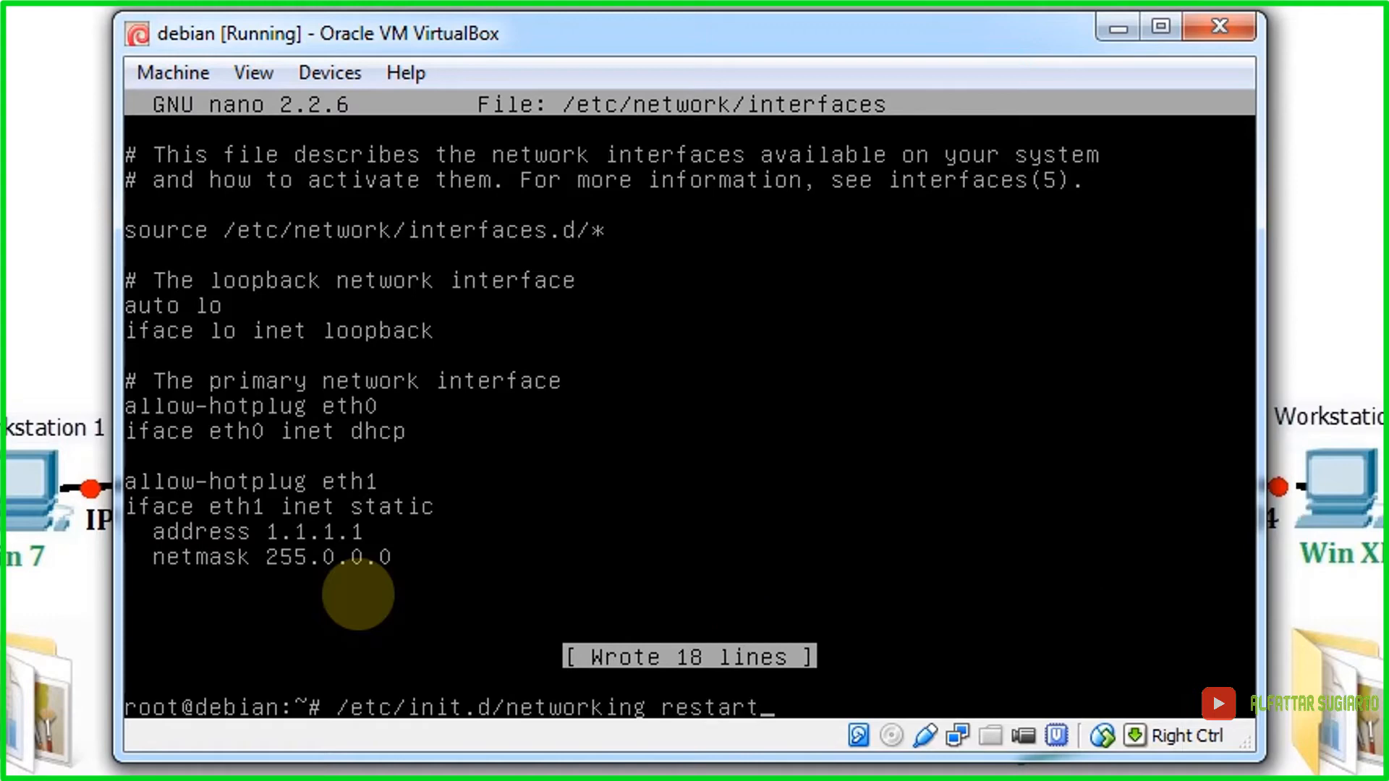
{"action": "key", "text": "Return"}
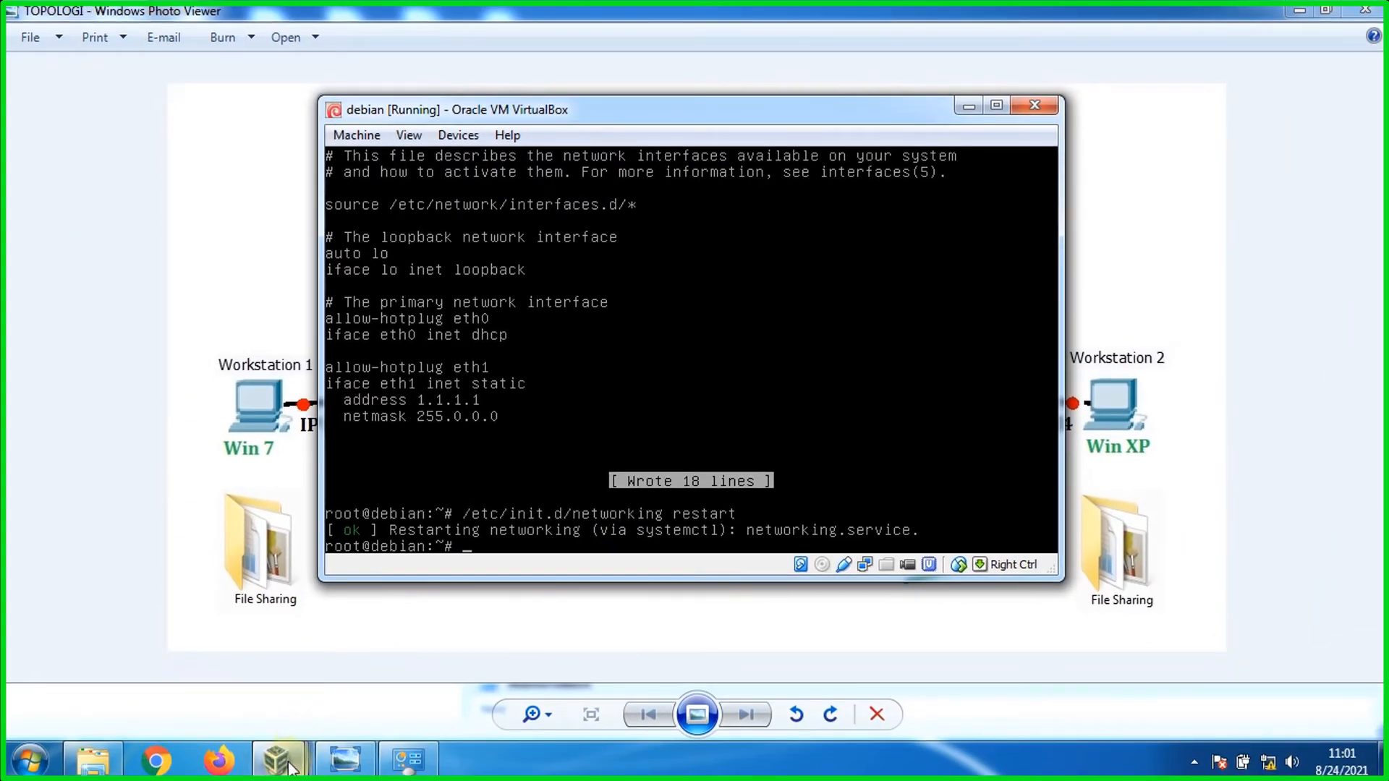
Step: Switch to the WIN XP2 VM and show its Local Area Connection status
{"action": "mouse_move", "coordinate": [288, 766]}
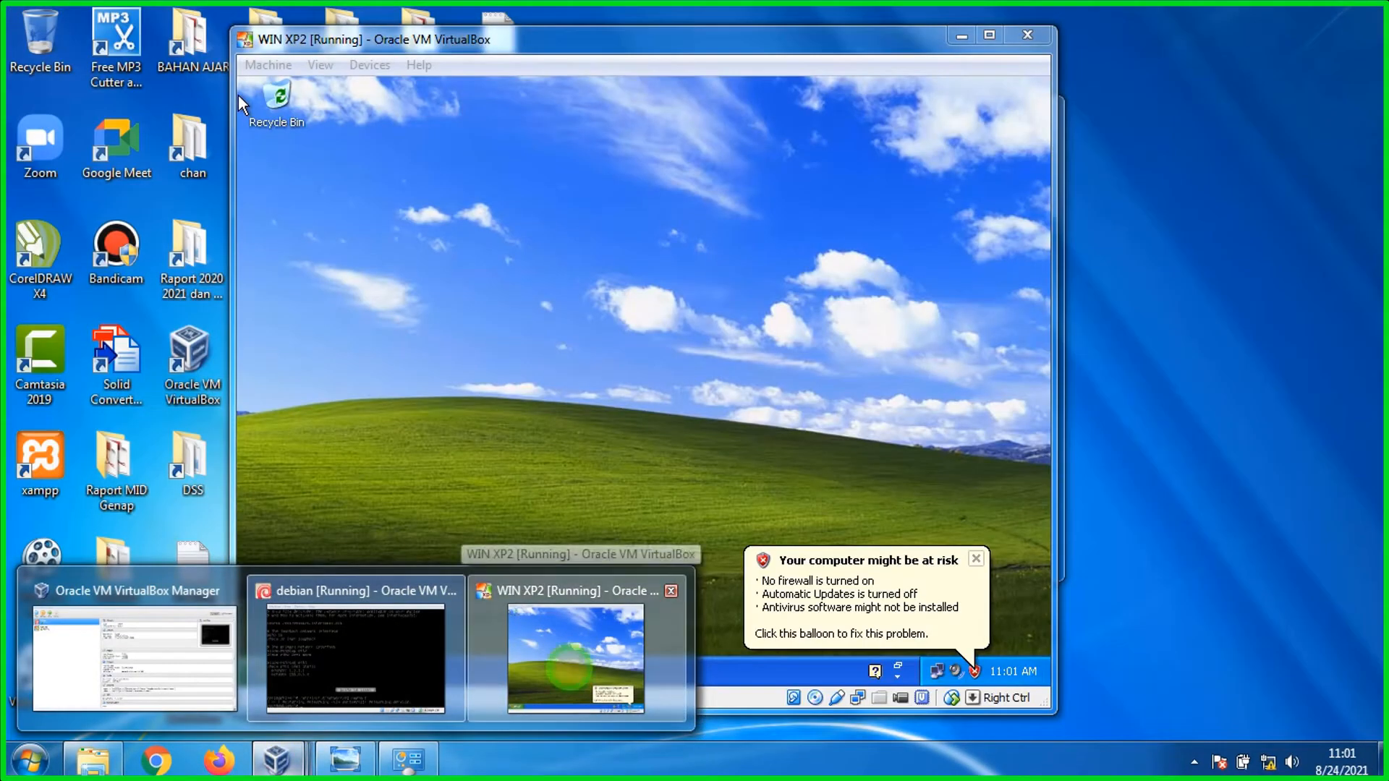
{"action": "left_click", "coordinate": [570, 672]}
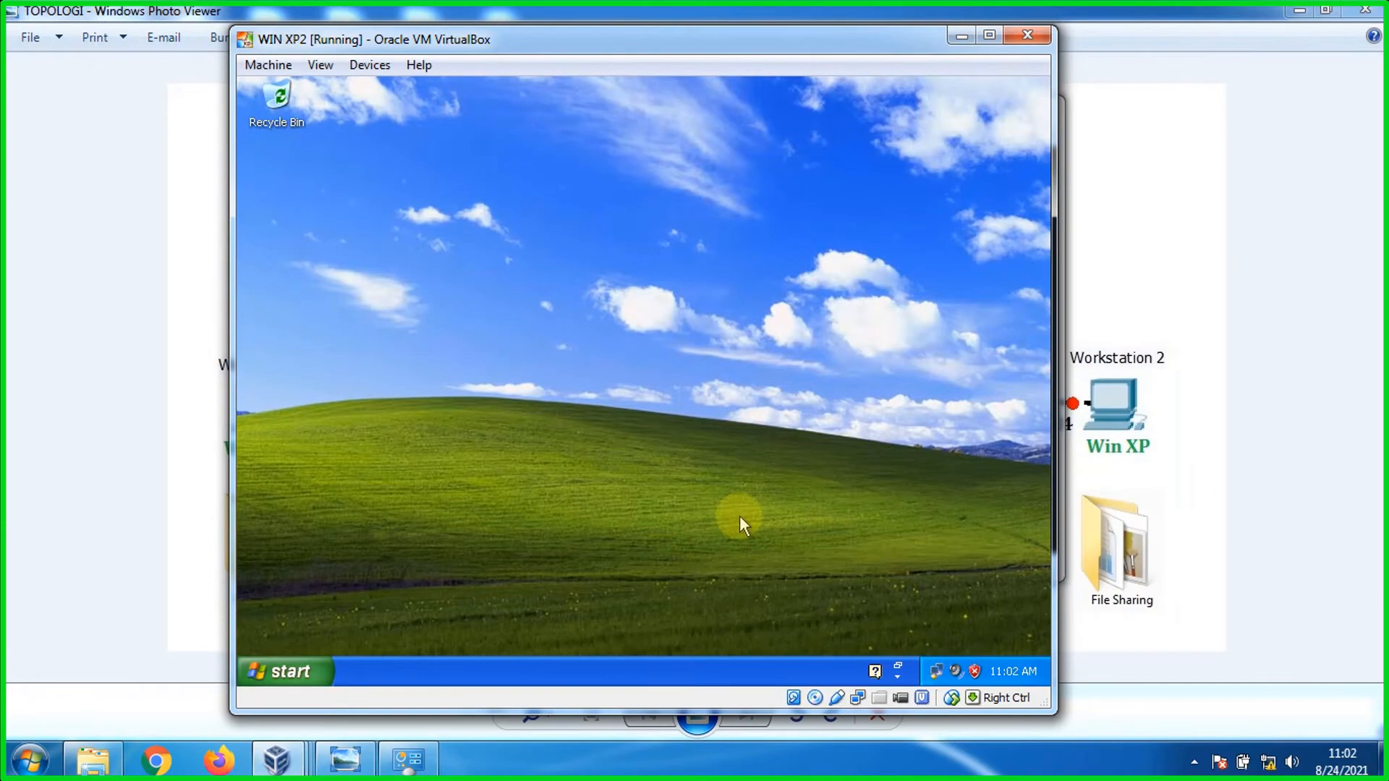
{"action": "left_click", "coordinate": [941, 672]}
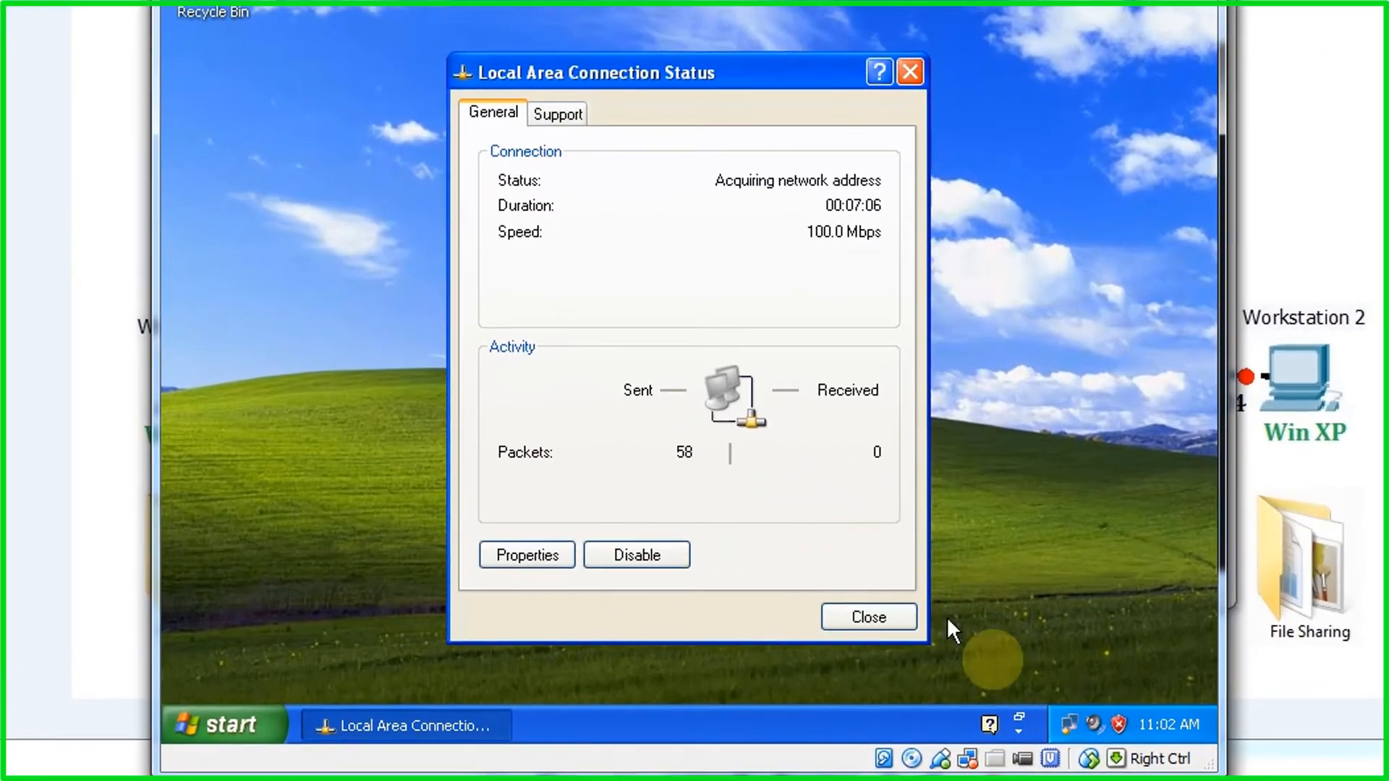
{"action": "mouse_move", "coordinate": [1039, 721]}
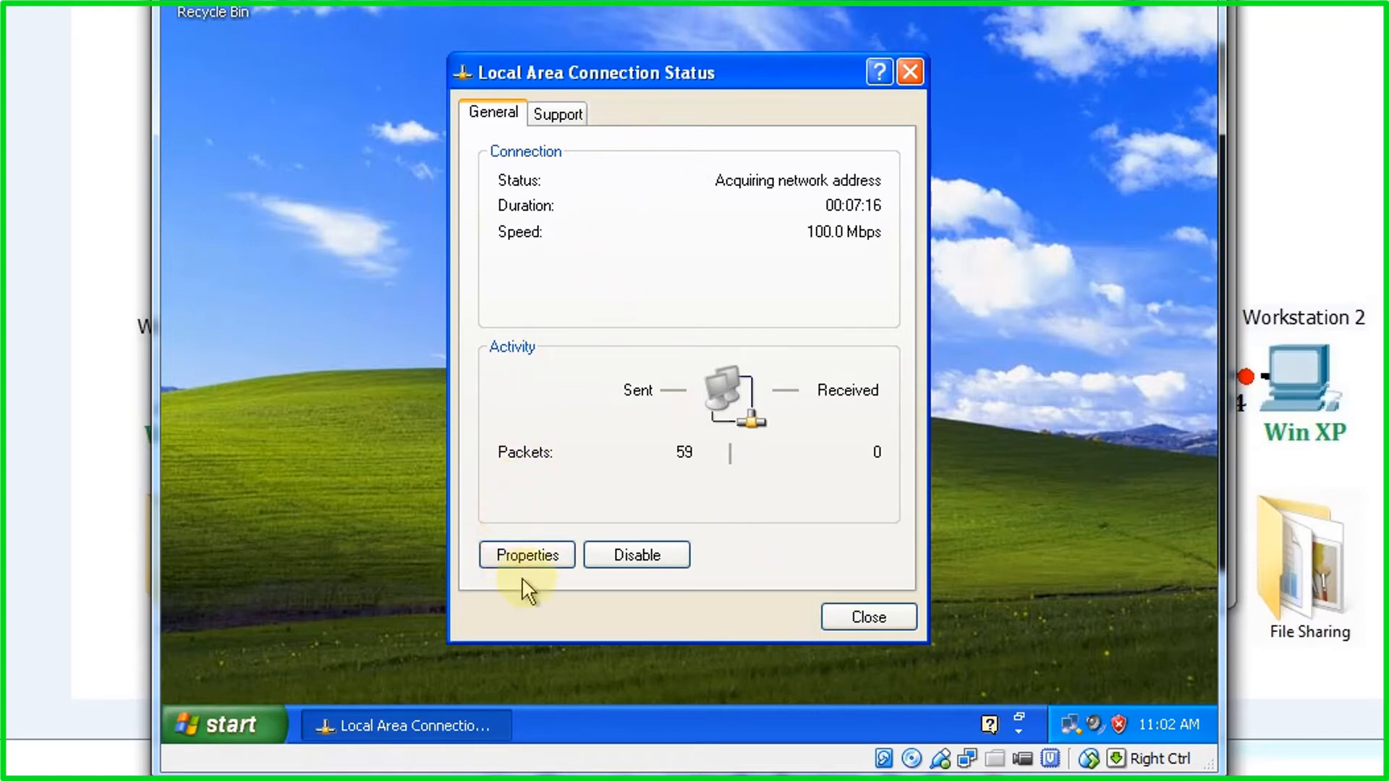
Step: Set WIN XP2's TCP/IP to static IP 1.2.3.4, mask 255.0.0.0, gateway 1.1.1.1
{"action": "left_click", "coordinate": [536, 554]}
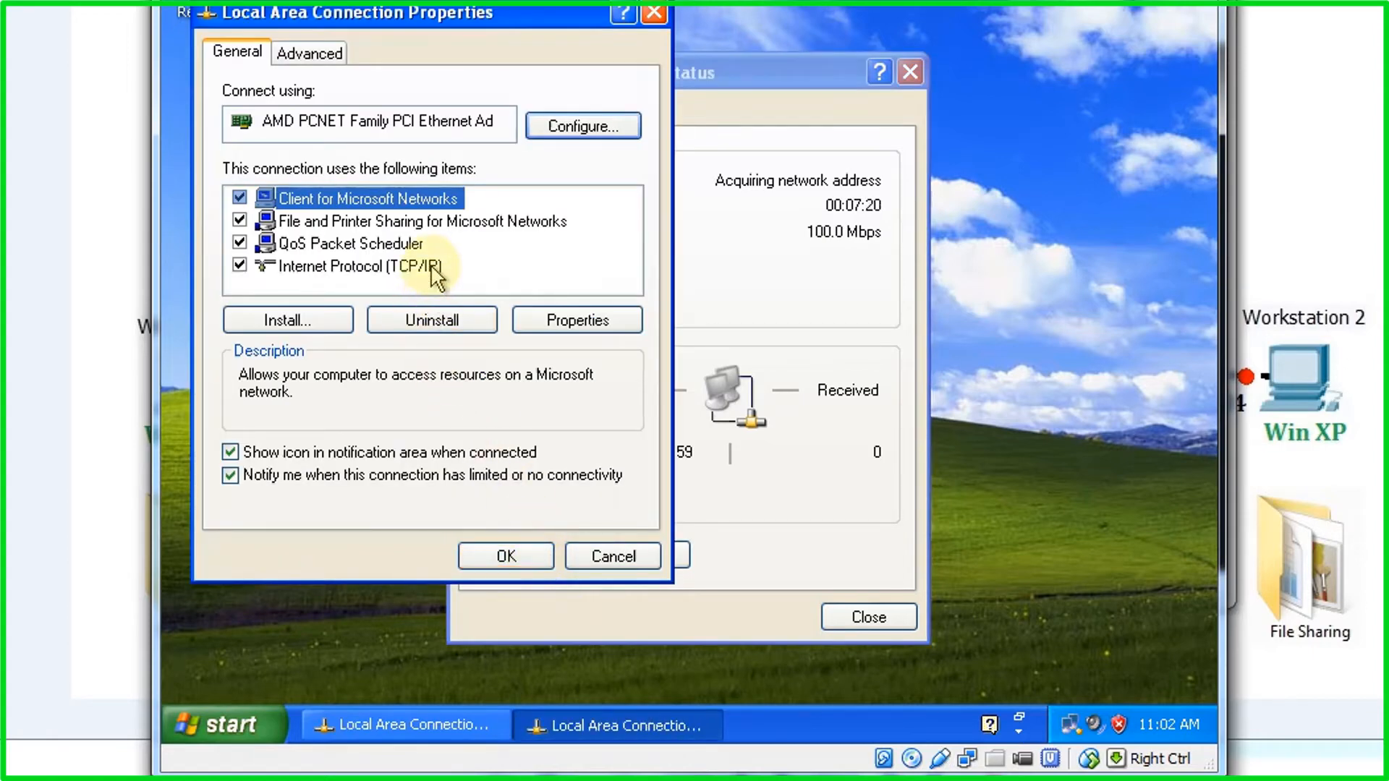
{"action": "double_click", "coordinate": [434, 269]}
{"action": "left_click", "coordinate": [423, 298]}
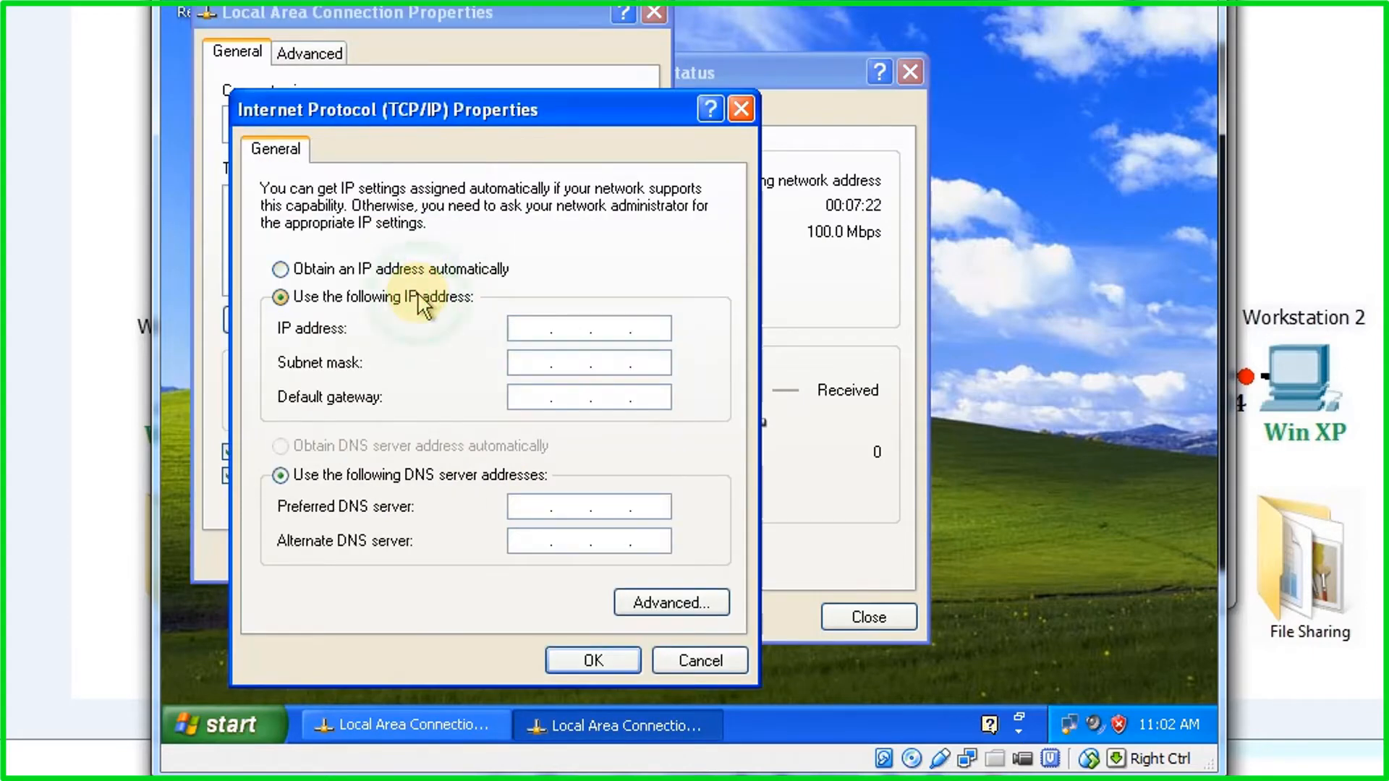
{"action": "left_click", "coordinate": [533, 329]}
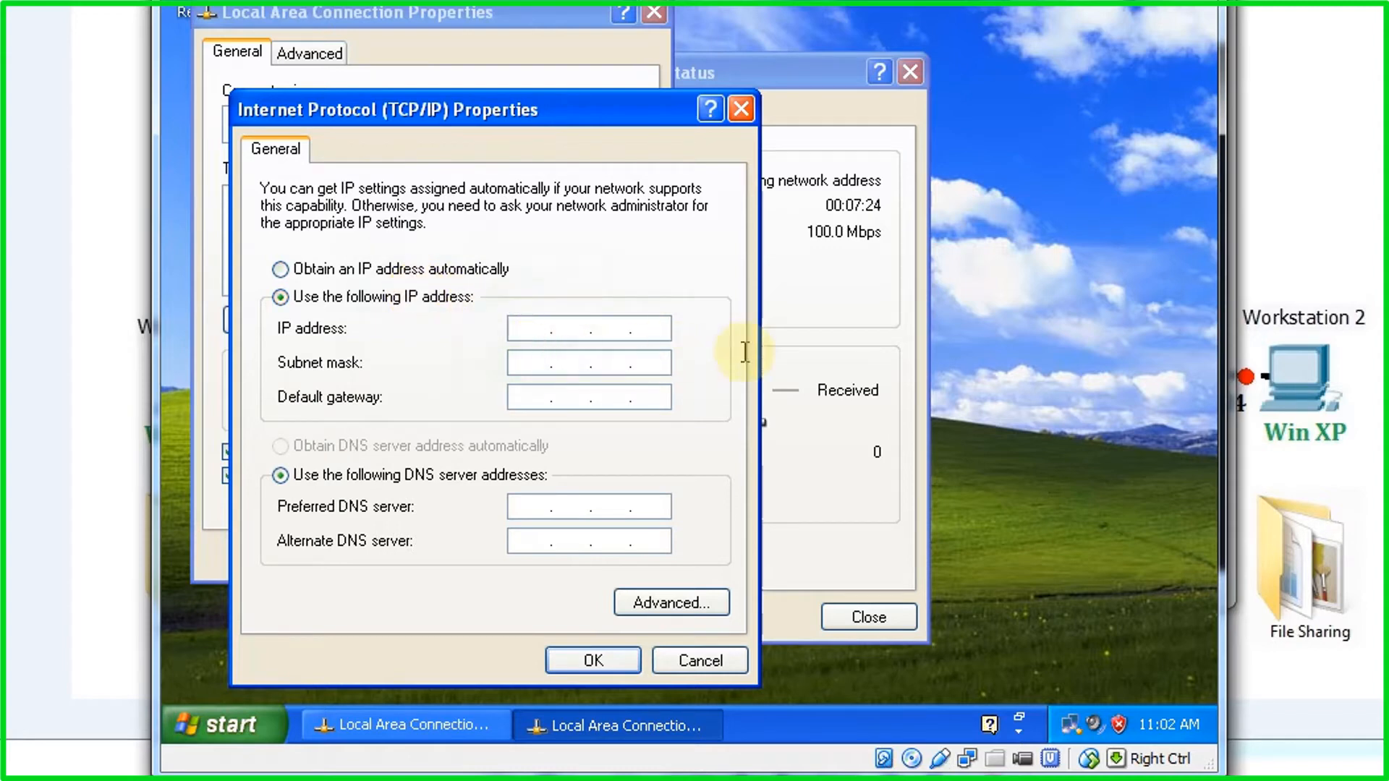
{"action": "type", "text": "1.2.3.4"}
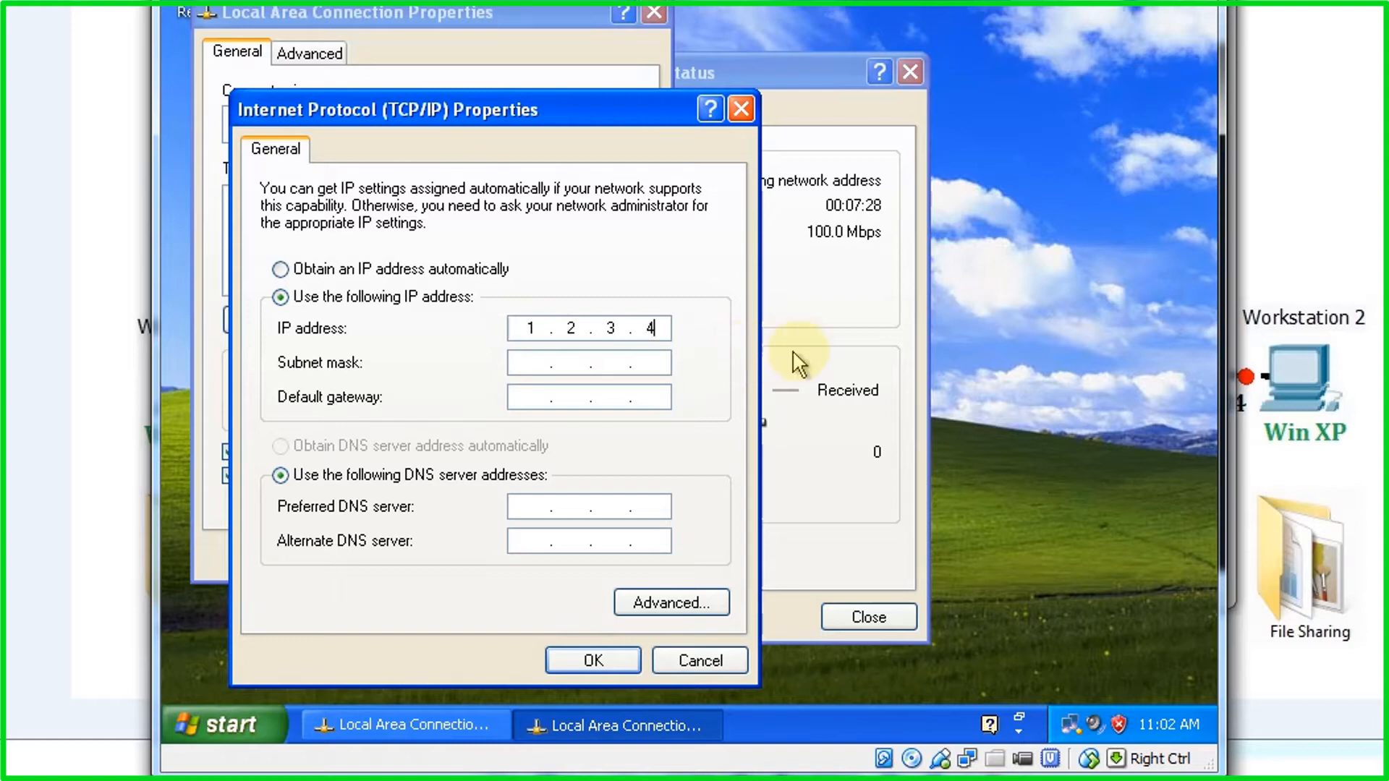
{"action": "left_click", "coordinate": [528, 362]}
{"action": "left_click", "coordinate": [523, 401]}
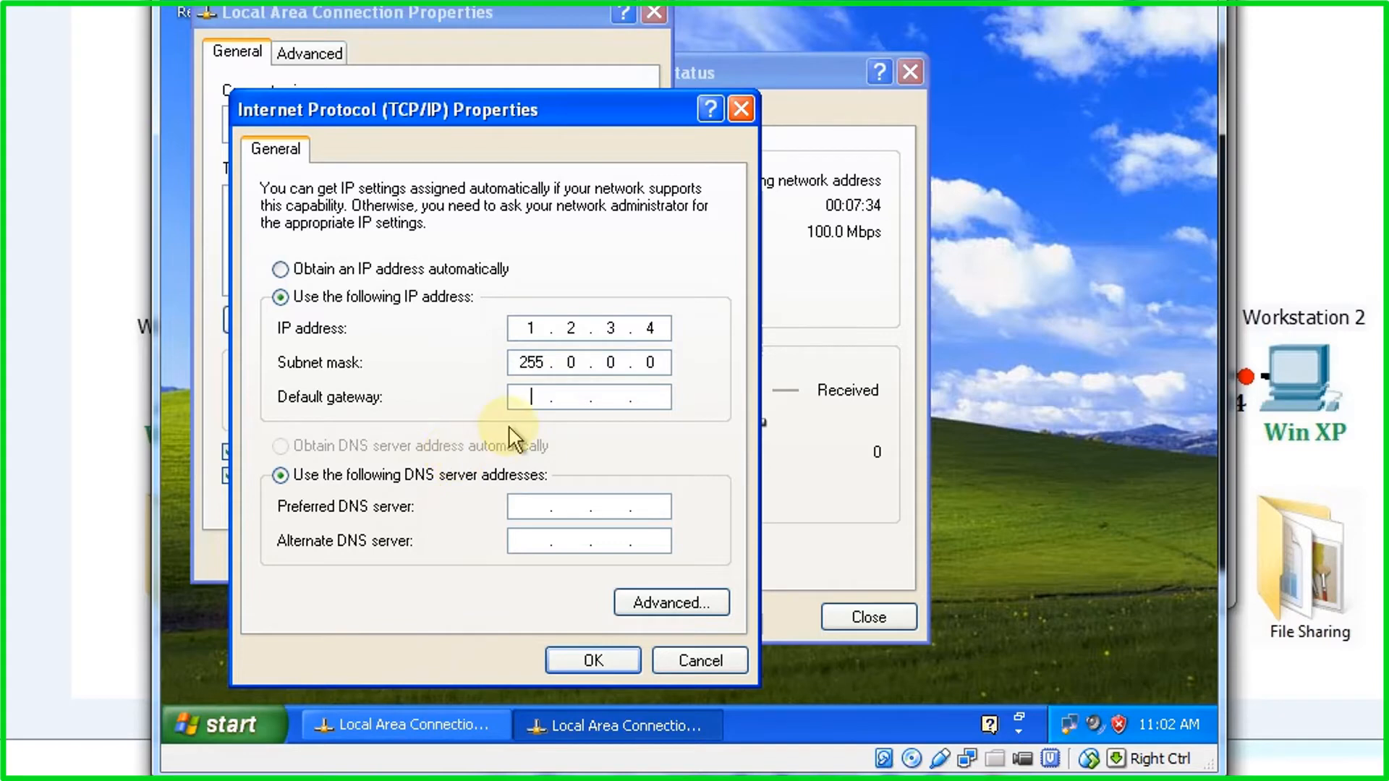
{"action": "left_click", "coordinate": [531, 397]}
{"action": "type", "text": "1"}
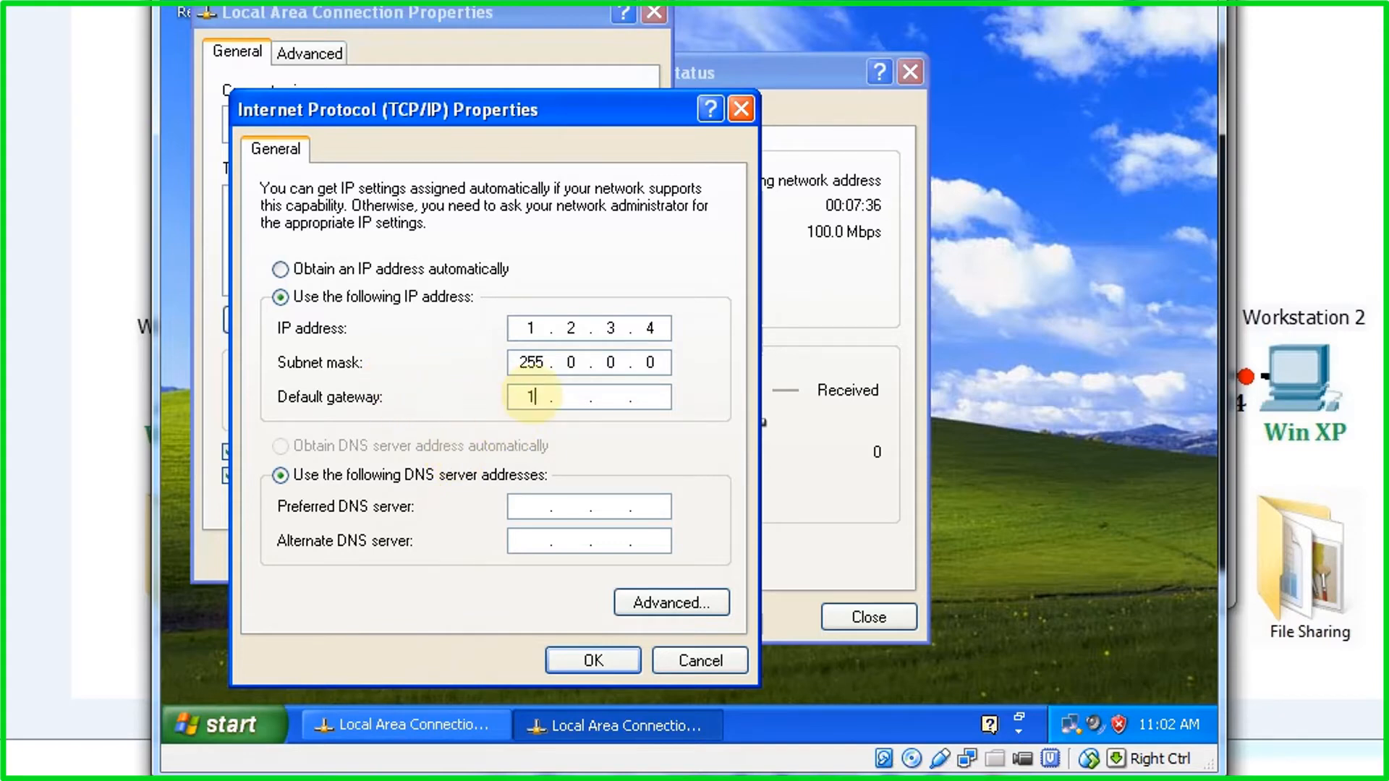
{"action": "type", "text": ".1.1."}
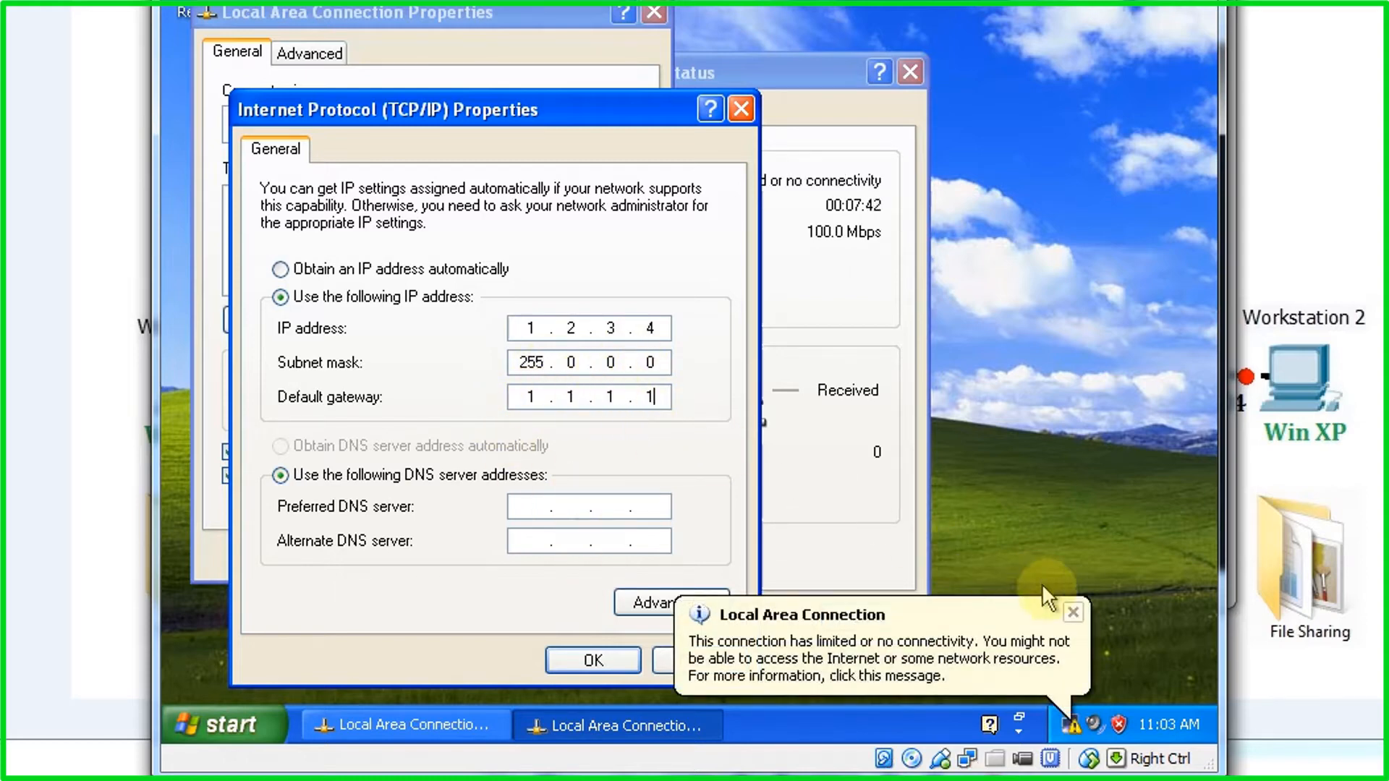
{"action": "left_click", "coordinate": [1073, 616]}
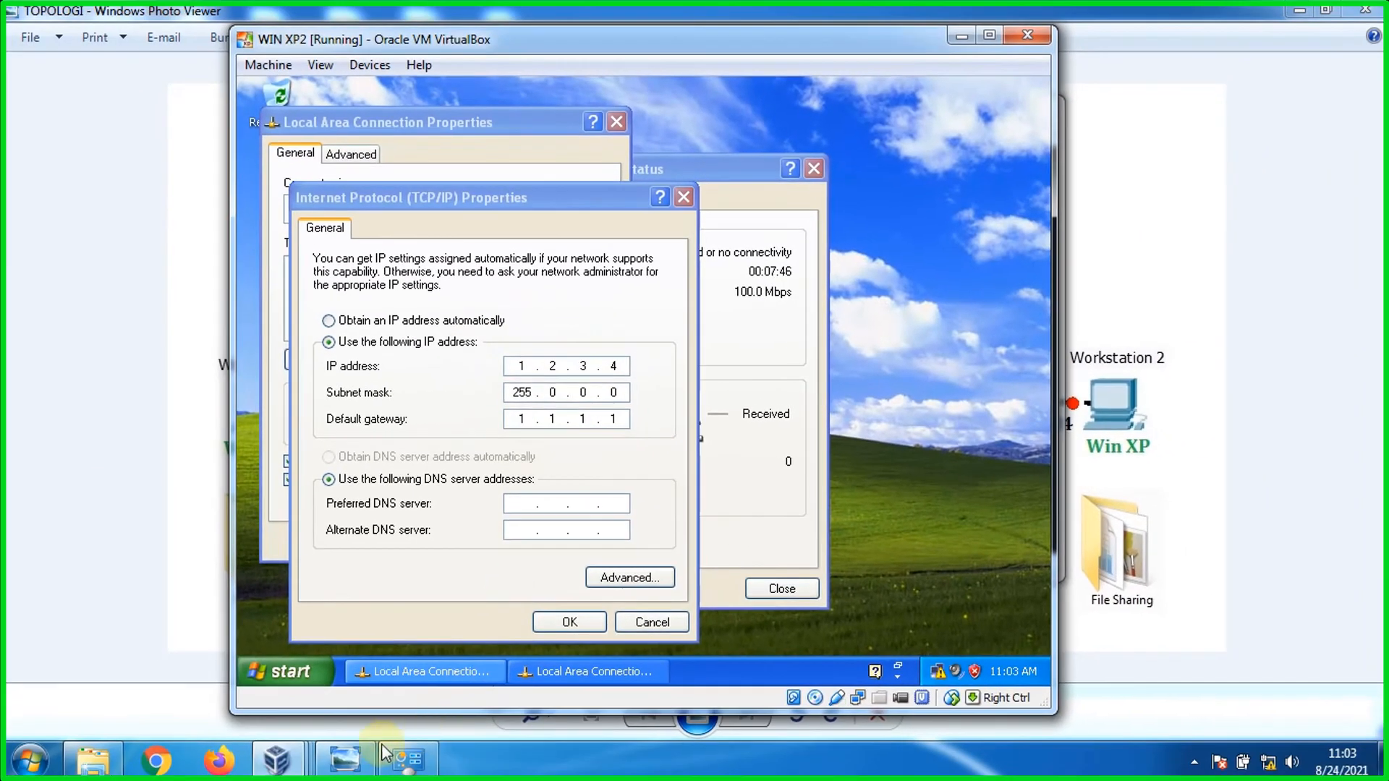
Step: Bring the TOPOLOGI JARINGAN diagram in Windows Photo Viewer to the front
{"action": "left_click", "coordinate": [361, 760]}
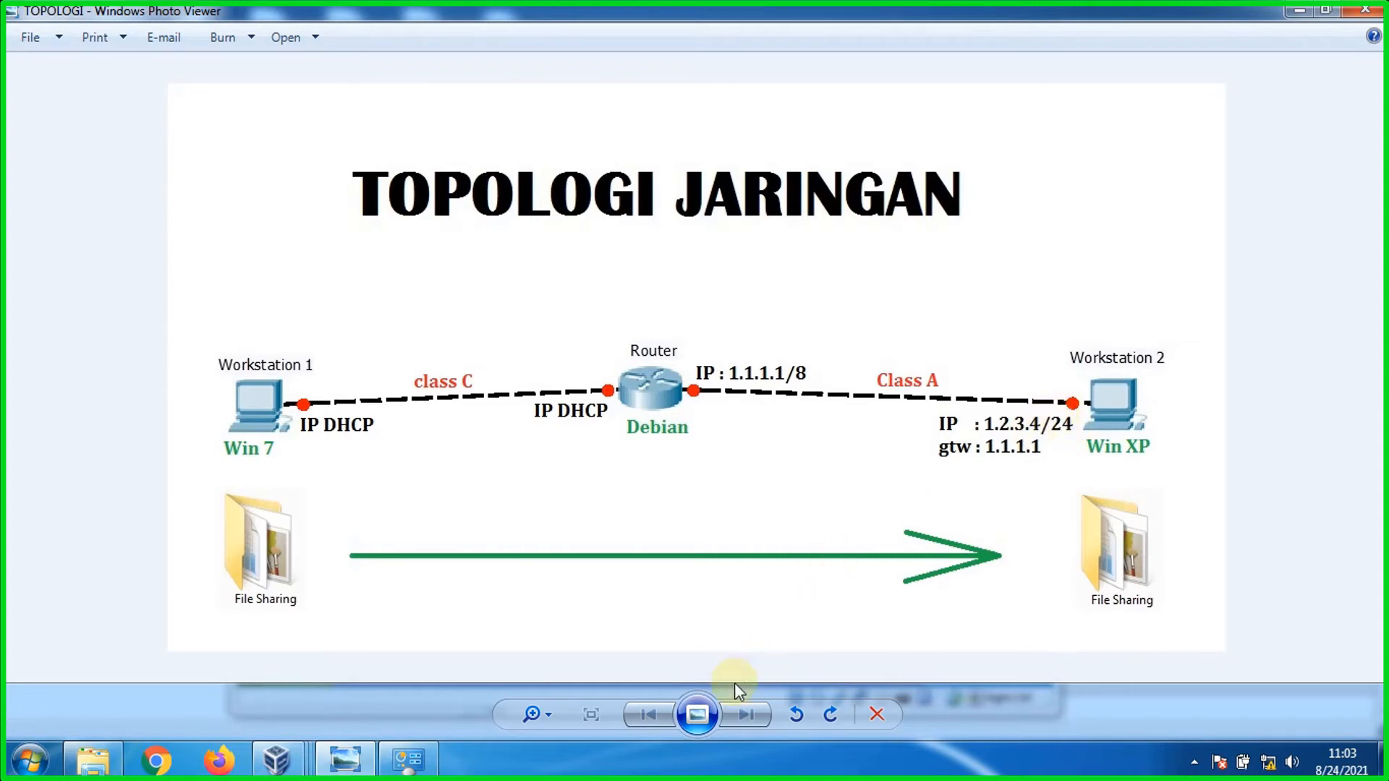
Step: Apply the XP VM's static TCP/IP settings and close the connection status window
{"action": "mouse_move", "coordinate": [277, 760]}
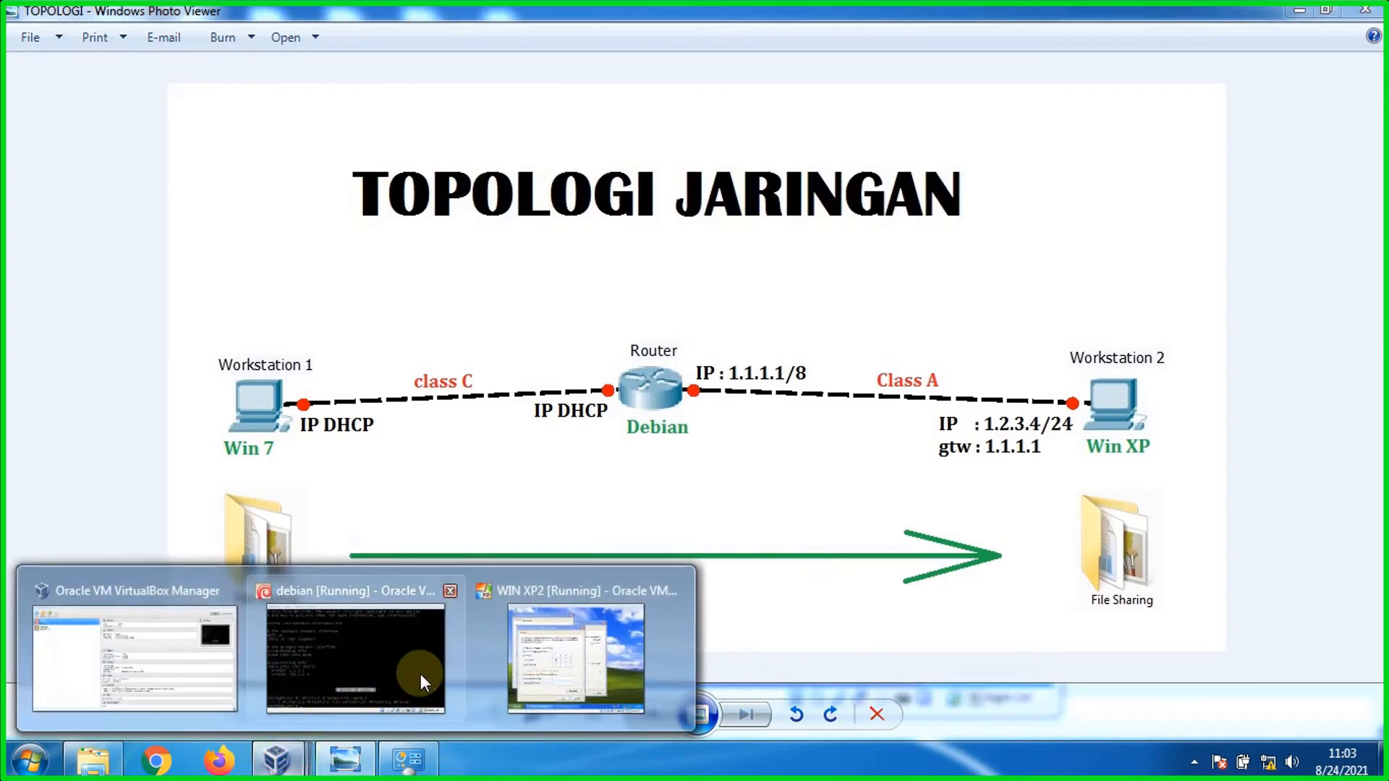
{"action": "left_click", "coordinate": [521, 660]}
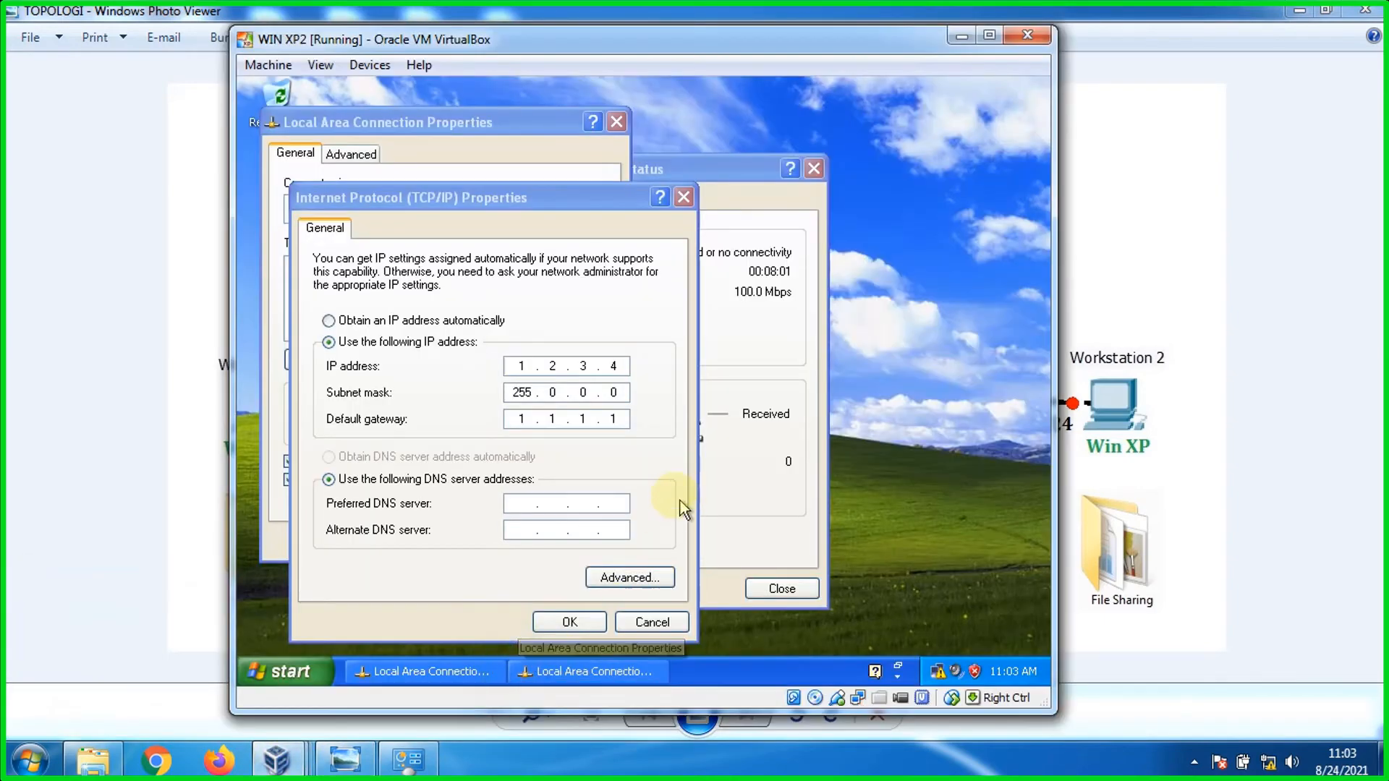
{"action": "left_click", "coordinate": [569, 621]}
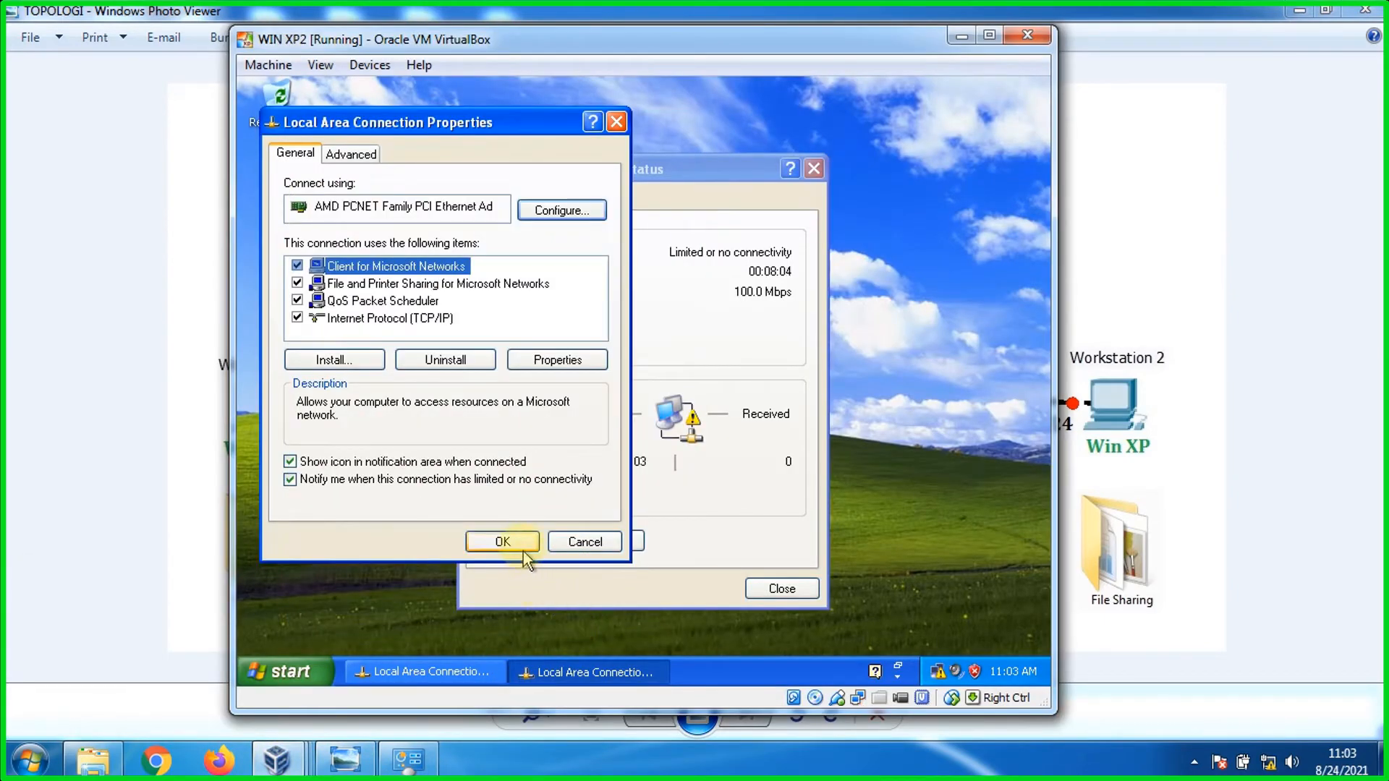
{"action": "left_click", "coordinate": [505, 543]}
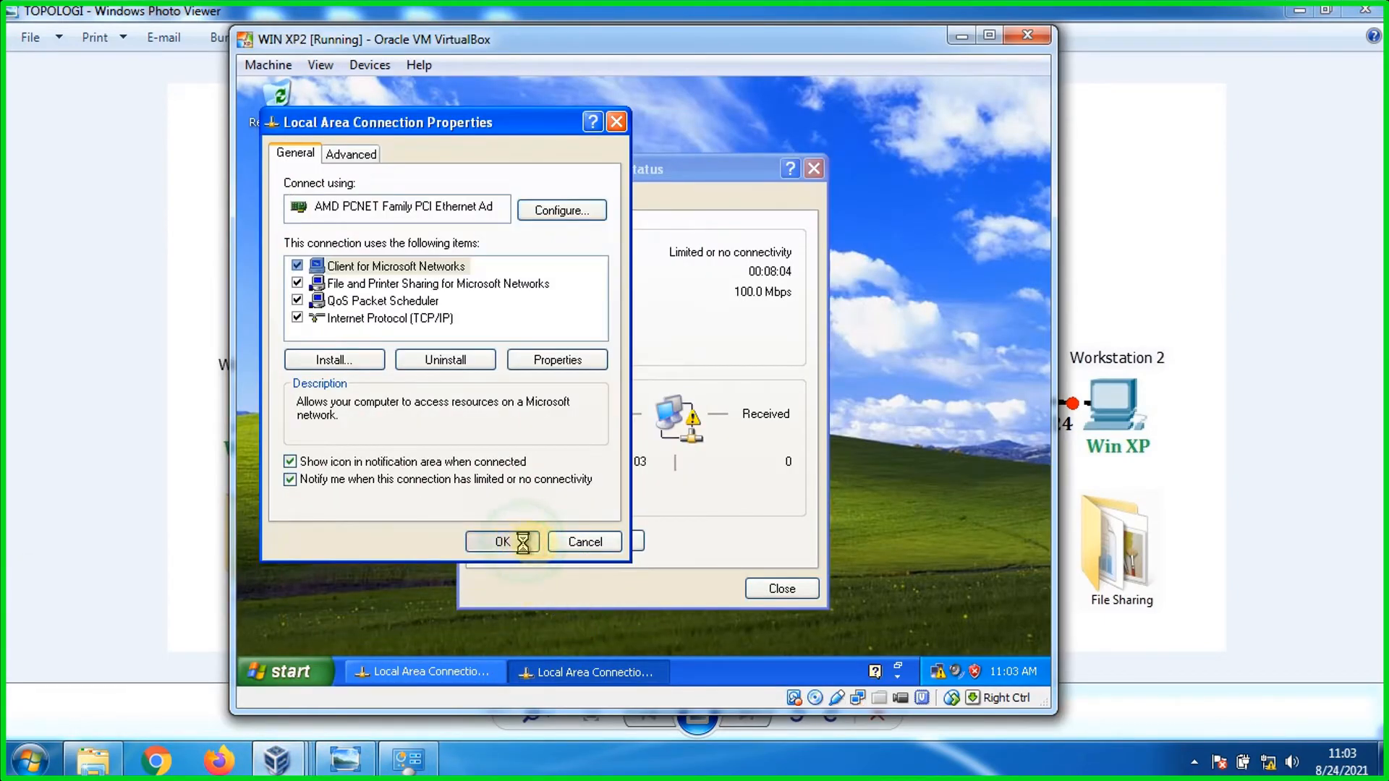
{"action": "left_click", "coordinate": [778, 587]}
Step: Ping the router at 1.1.1.1 from an XP Command Prompt, then bring up the debian VM
{"action": "left_click", "coordinate": [289, 671]}
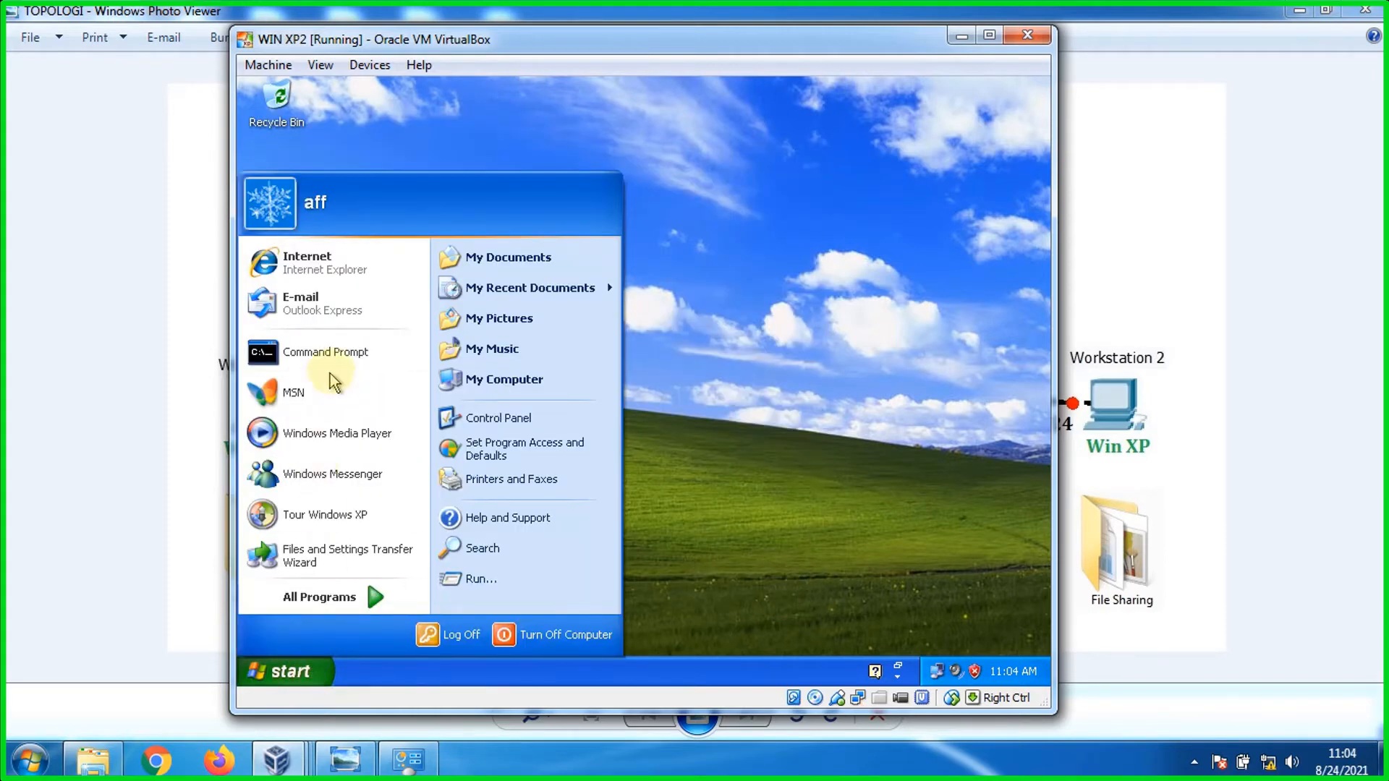
{"action": "left_click", "coordinate": [318, 352]}
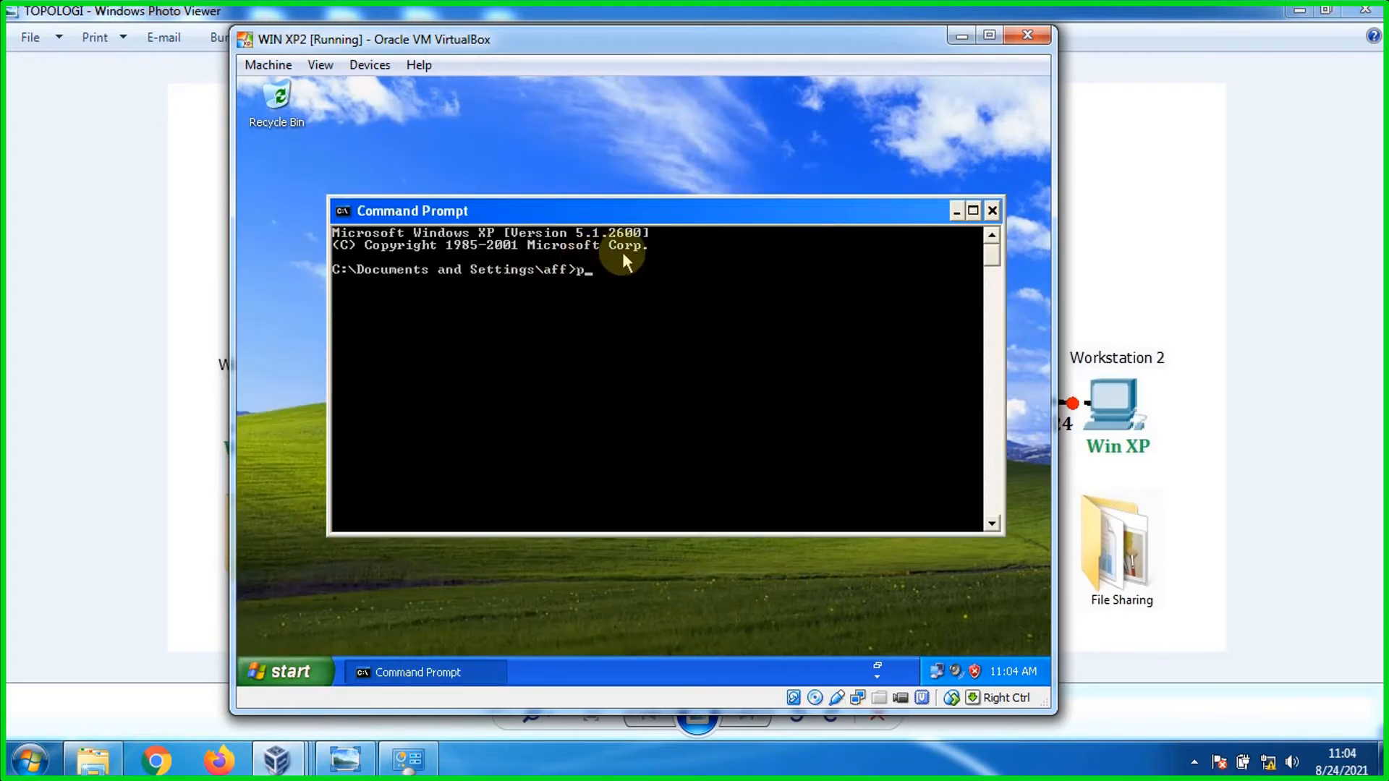
{"action": "type", "text": "ping "}
{"action": "type", "text": "19"}
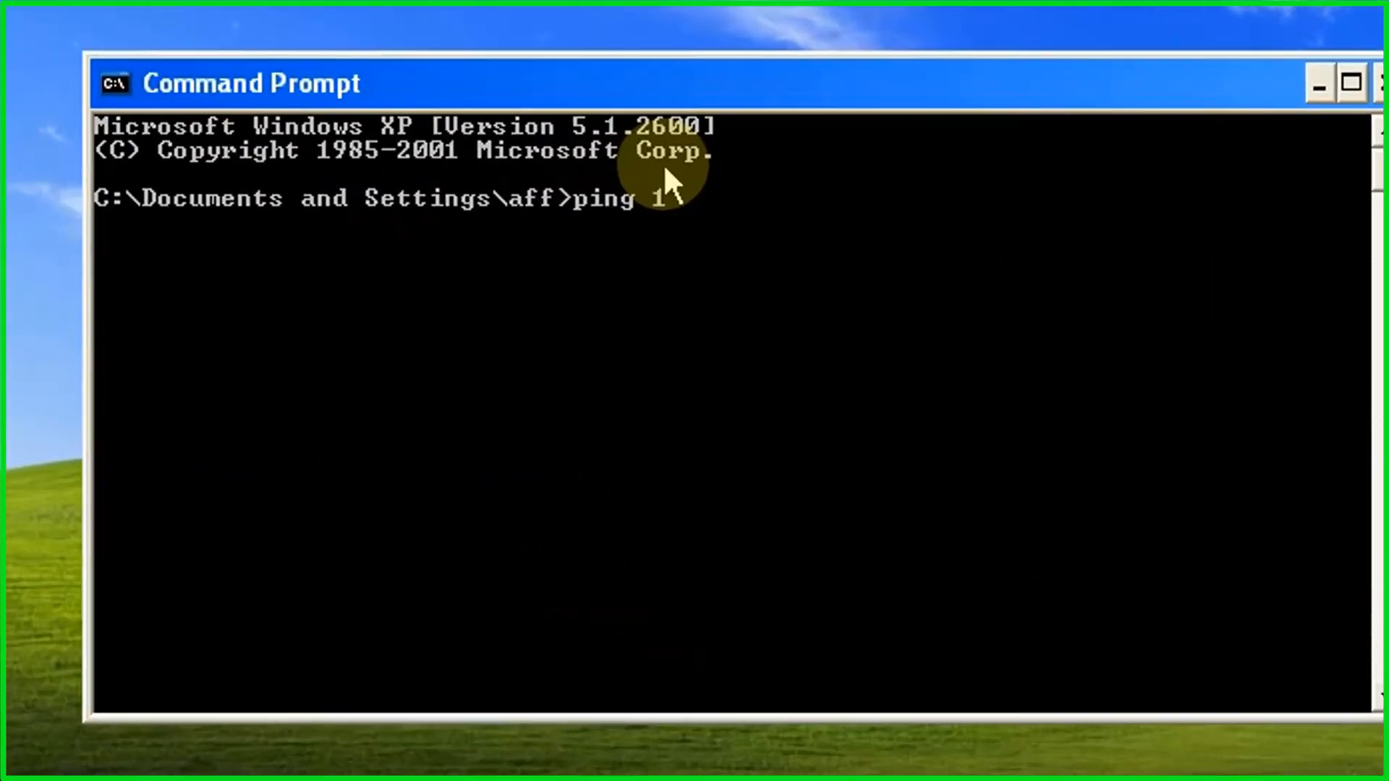
{"action": "type", "text": "1.1.1.1"}
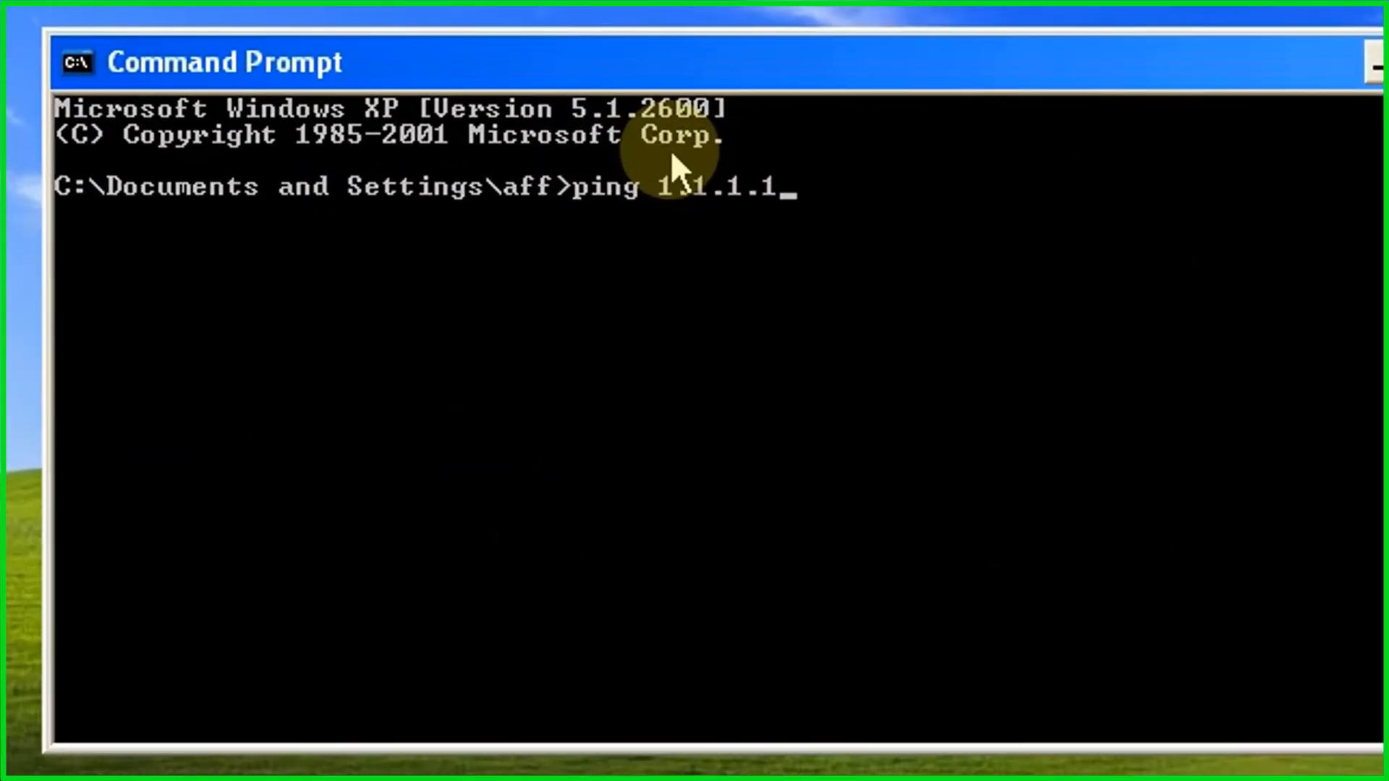
{"action": "key", "text": "Return"}
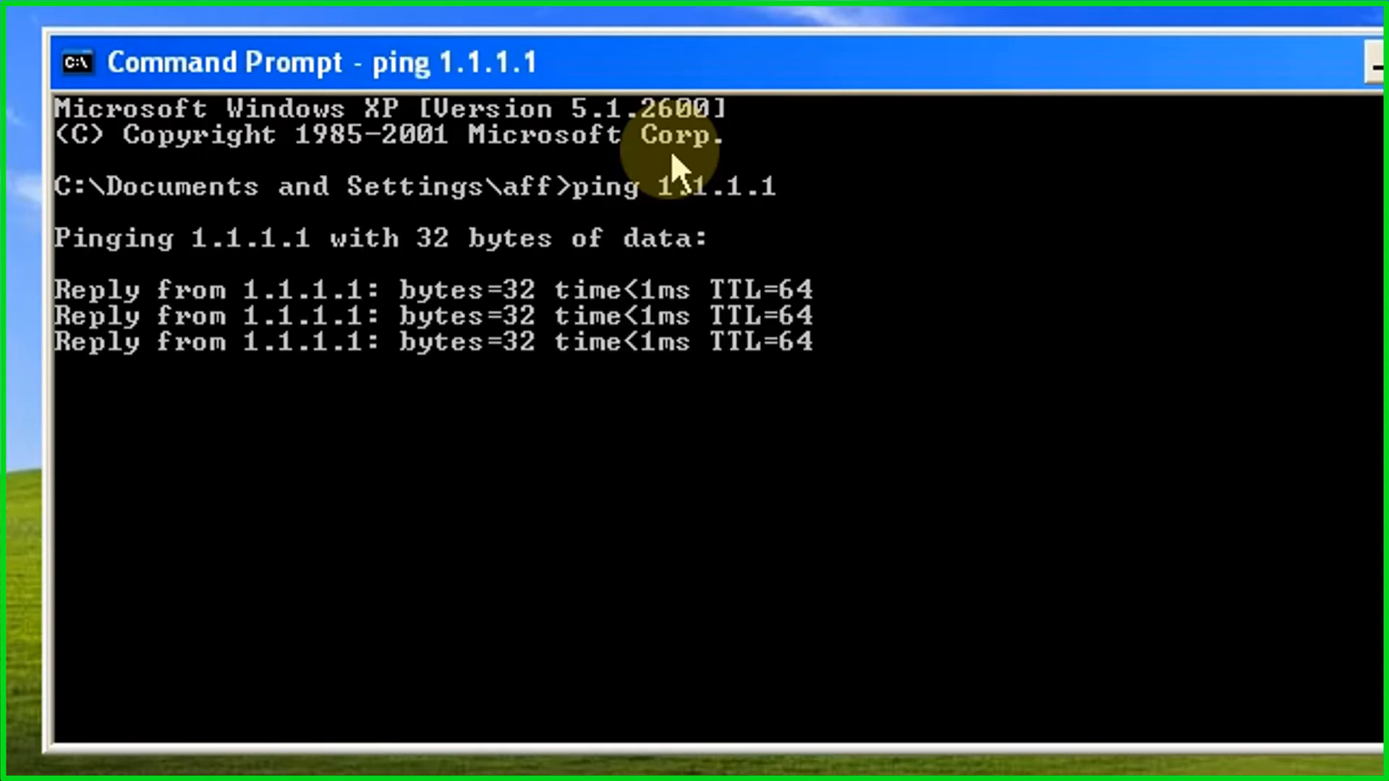
{"action": "type", "text": "ping"}
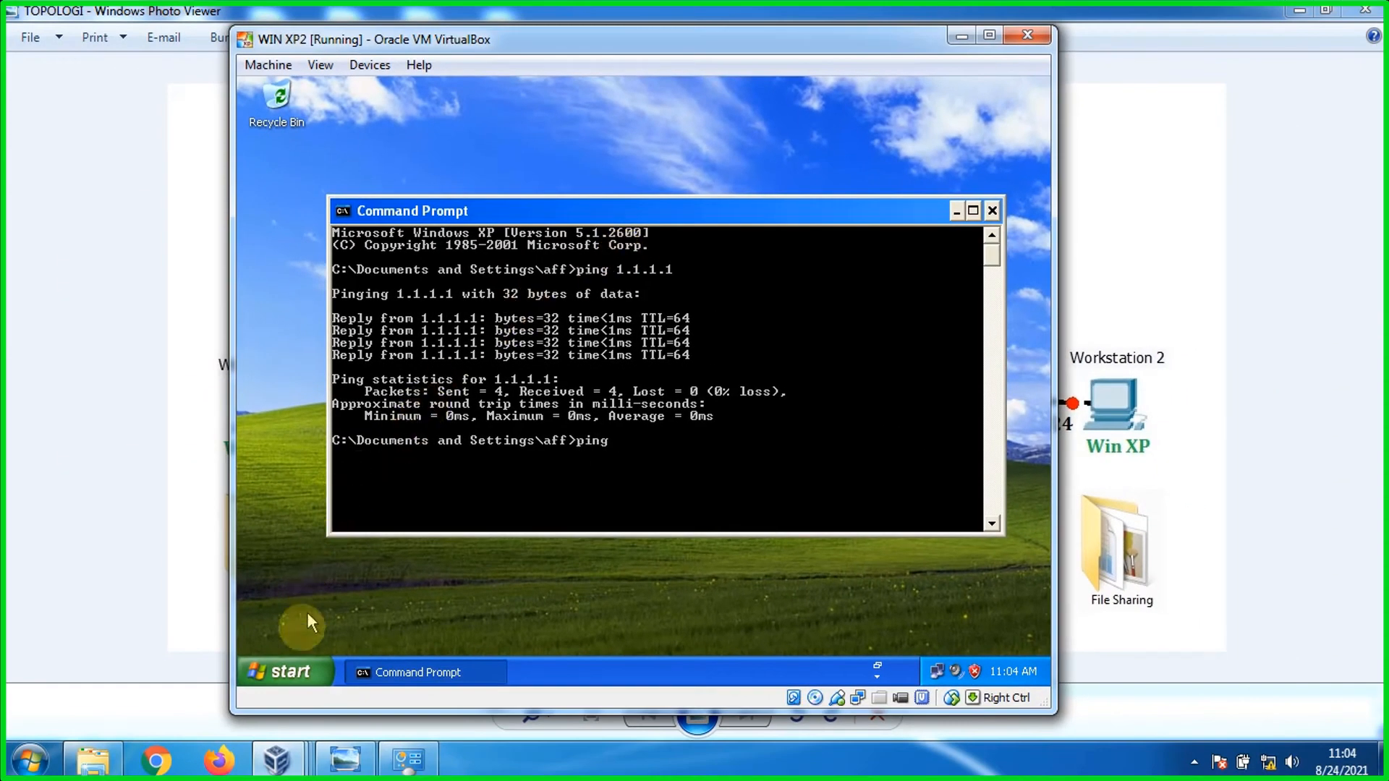
{"action": "mouse_move", "coordinate": [276, 760]}
{"action": "left_click", "coordinate": [315, 663]}
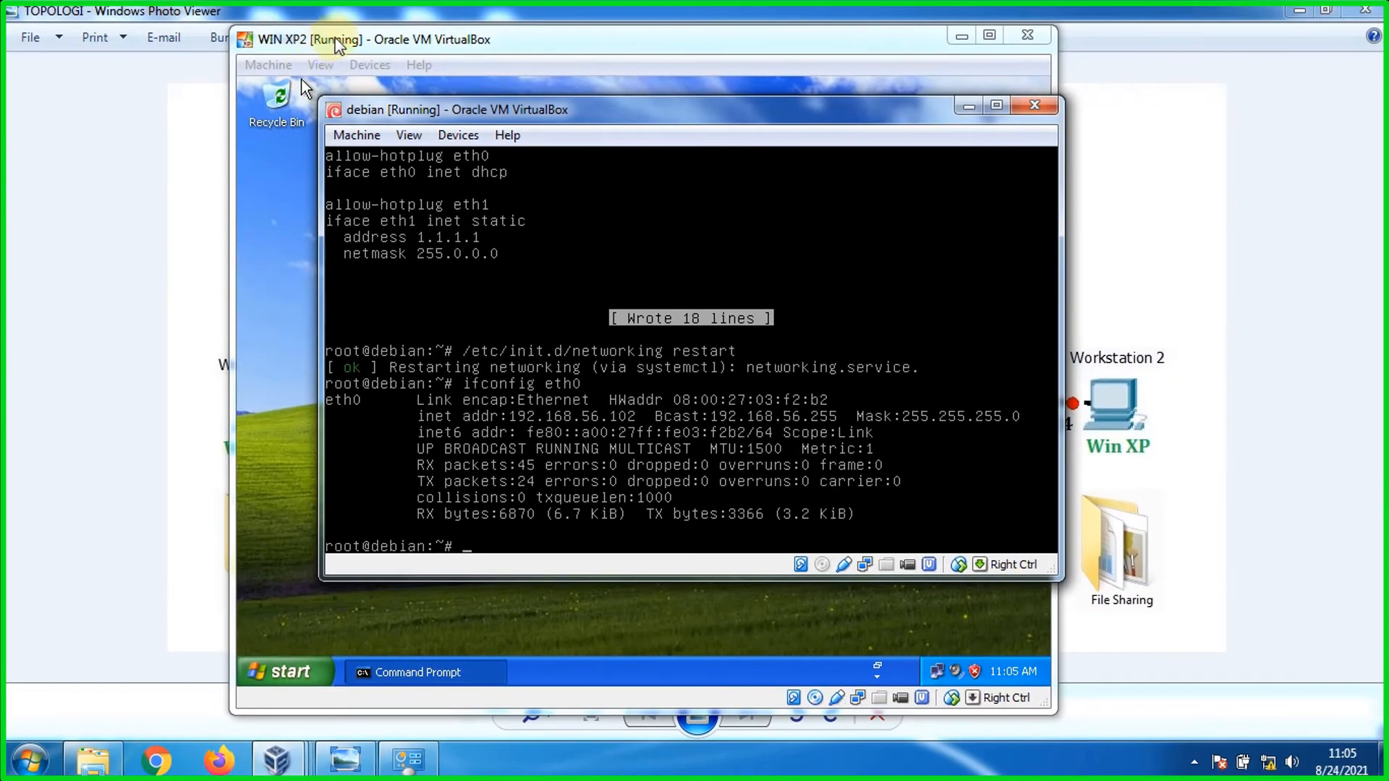
Step: Ping the debian router at 192.168.56.102 from the XP Command Prompt, then return to the diagram
{"action": "left_click", "coordinate": [332, 37]}
{"action": "type", "text": "192.168.56.102"}
{"action": "key", "text": "Return"}
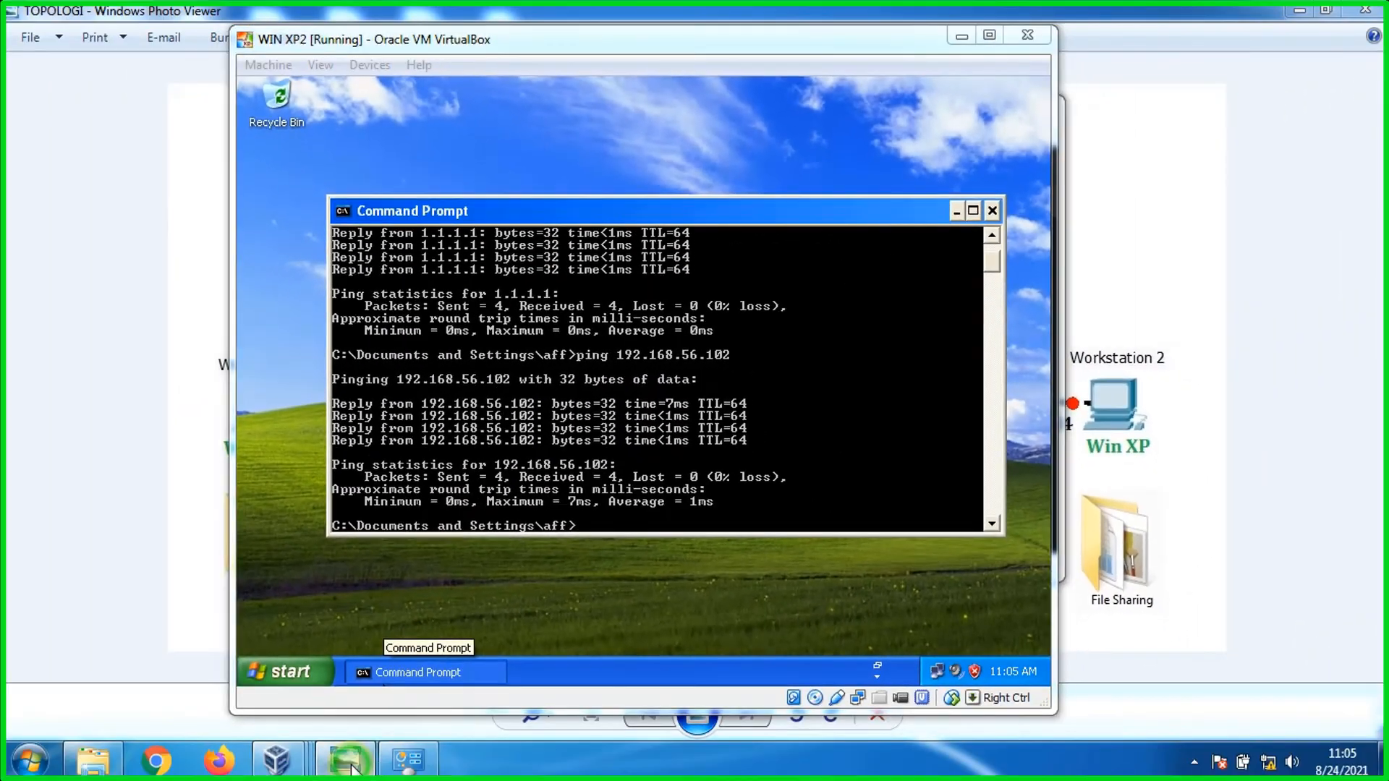
{"action": "left_click", "coordinate": [345, 760]}
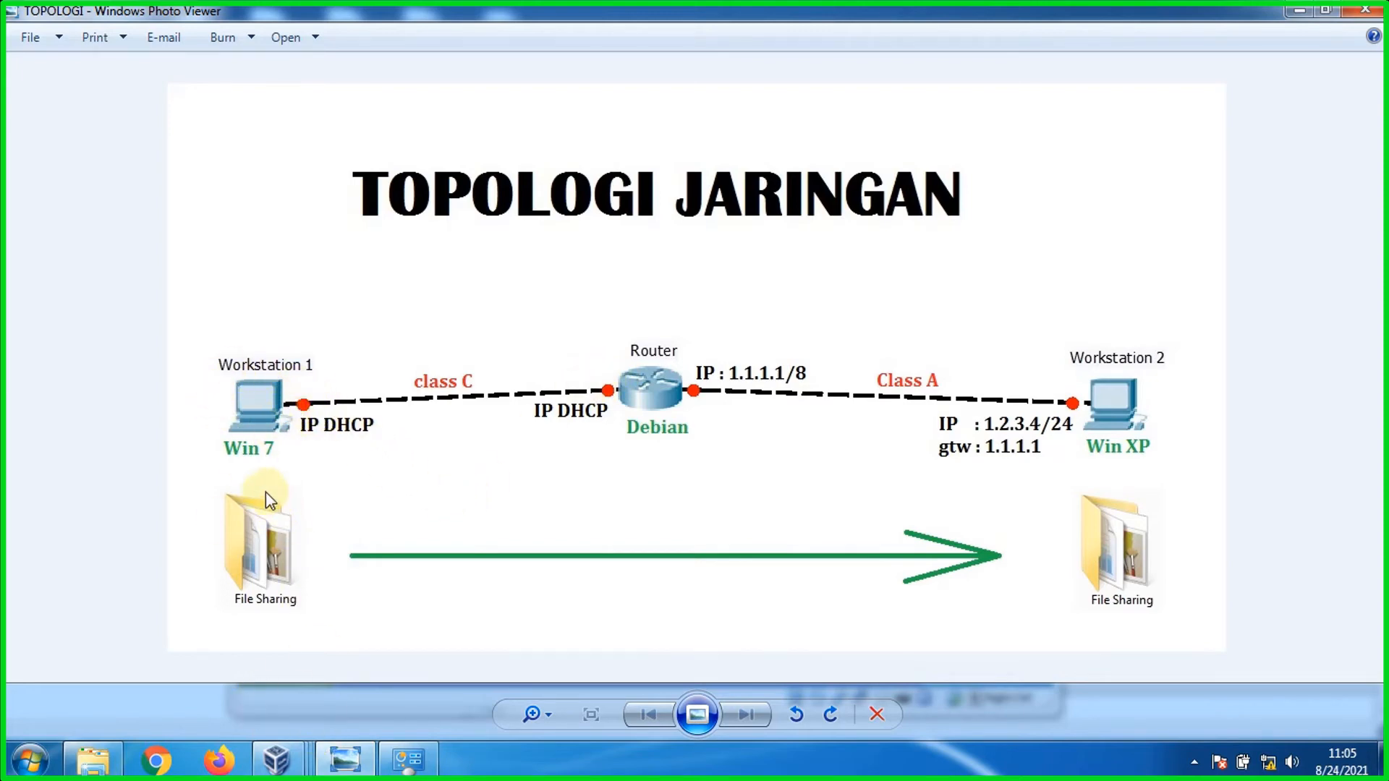
Step: Read the VirtualBox Host-Only Network's status details (IPv4 192.168.56.101), then close both dialogs
{"action": "mouse_move", "coordinate": [1272, 768]}
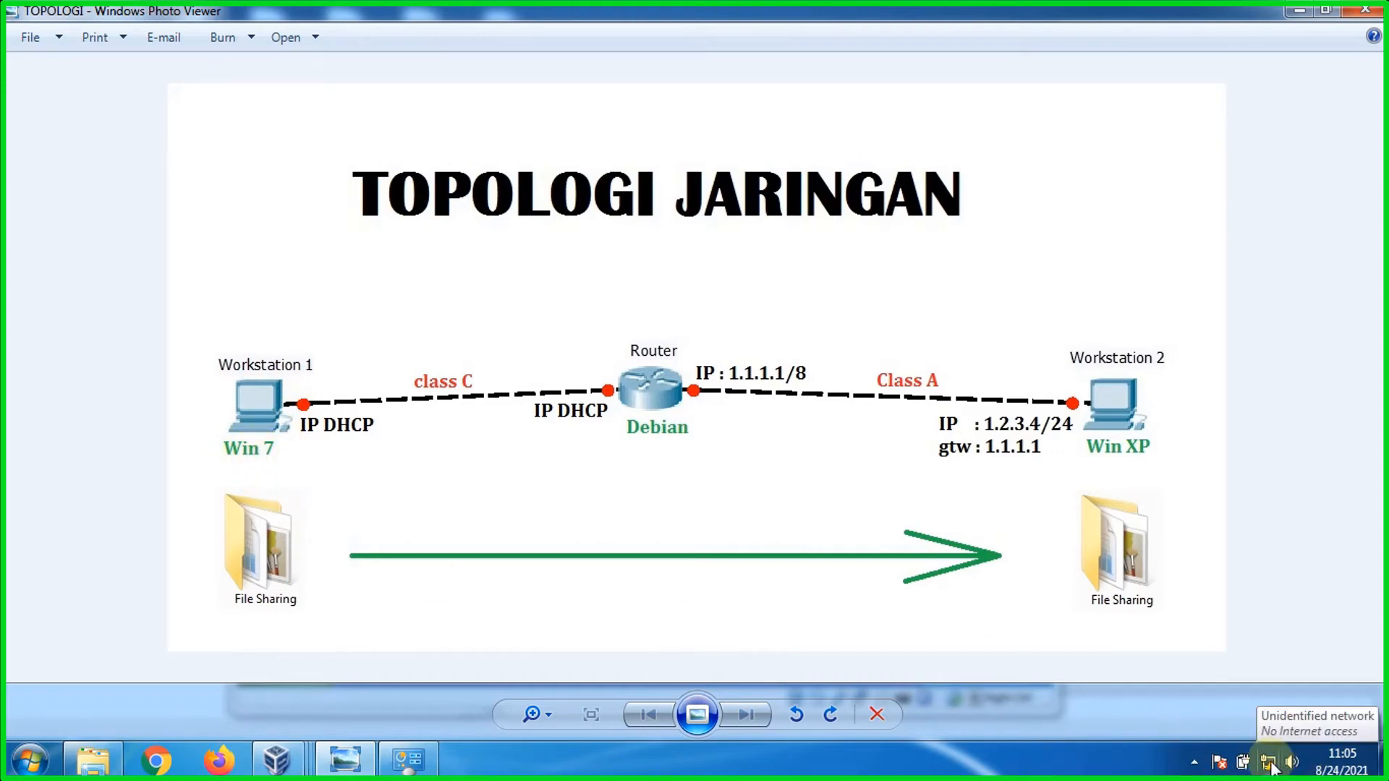
{"action": "left_click", "coordinate": [420, 763]}
{"action": "right_click", "coordinate": [637, 132]}
{"action": "left_click", "coordinate": [655, 161]}
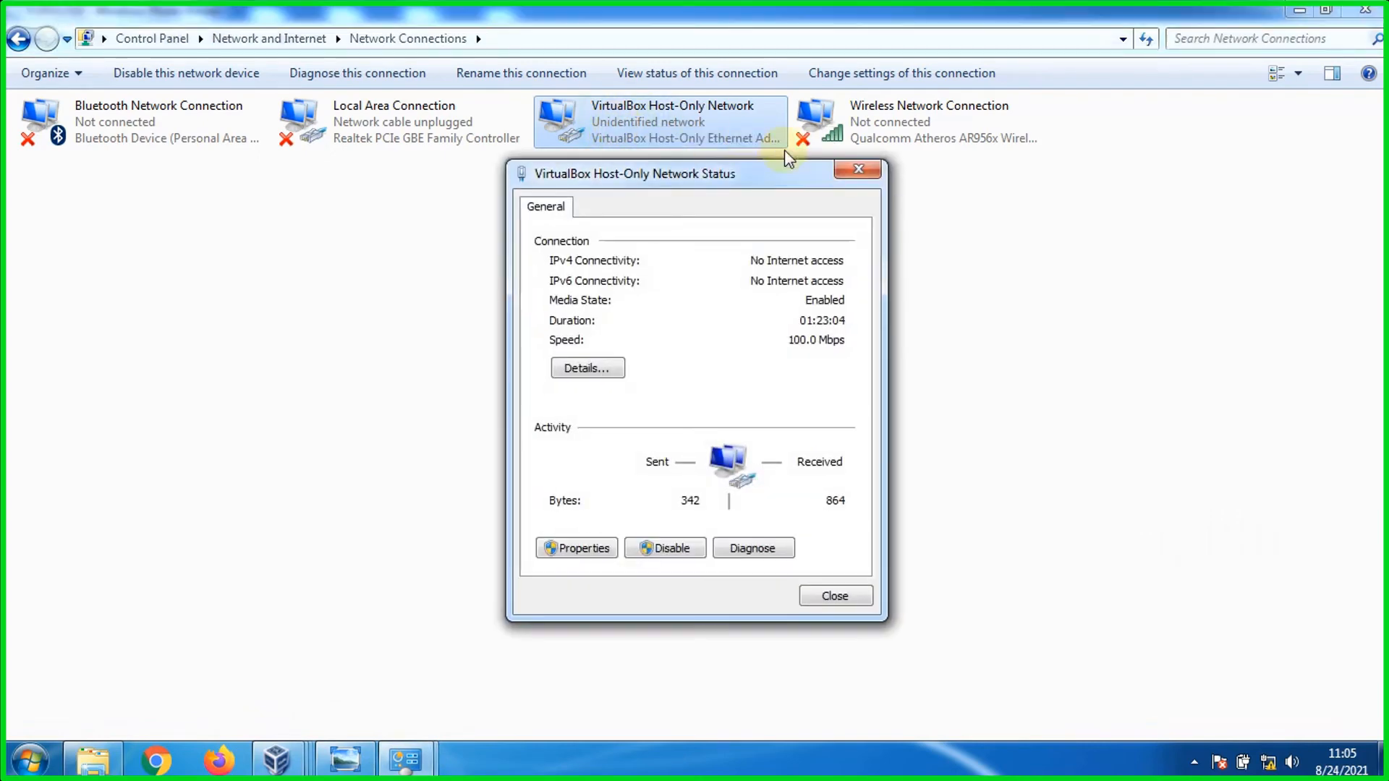
{"action": "left_click", "coordinate": [854, 169]}
{"action": "right_click", "coordinate": [670, 116]}
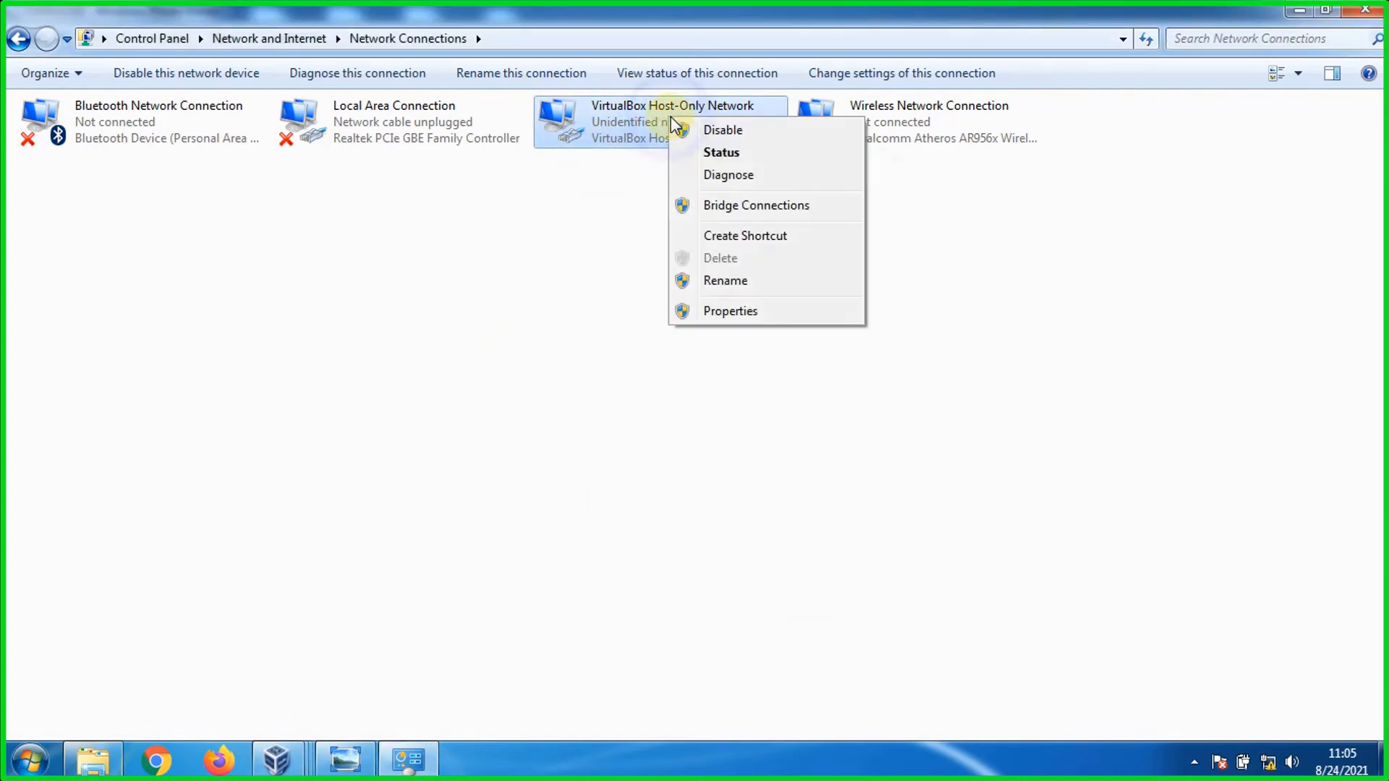
{"action": "left_click", "coordinate": [715, 154]}
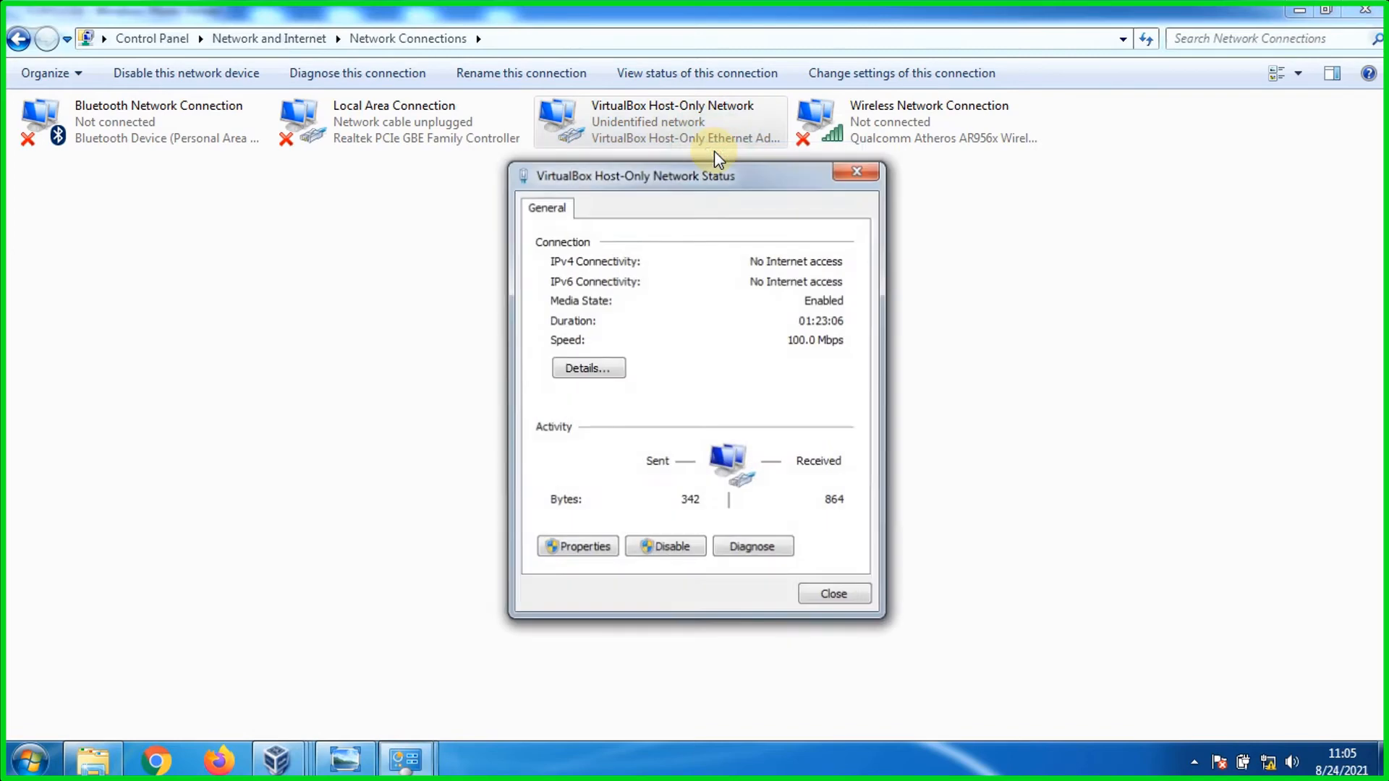
{"action": "left_click", "coordinate": [588, 368]}
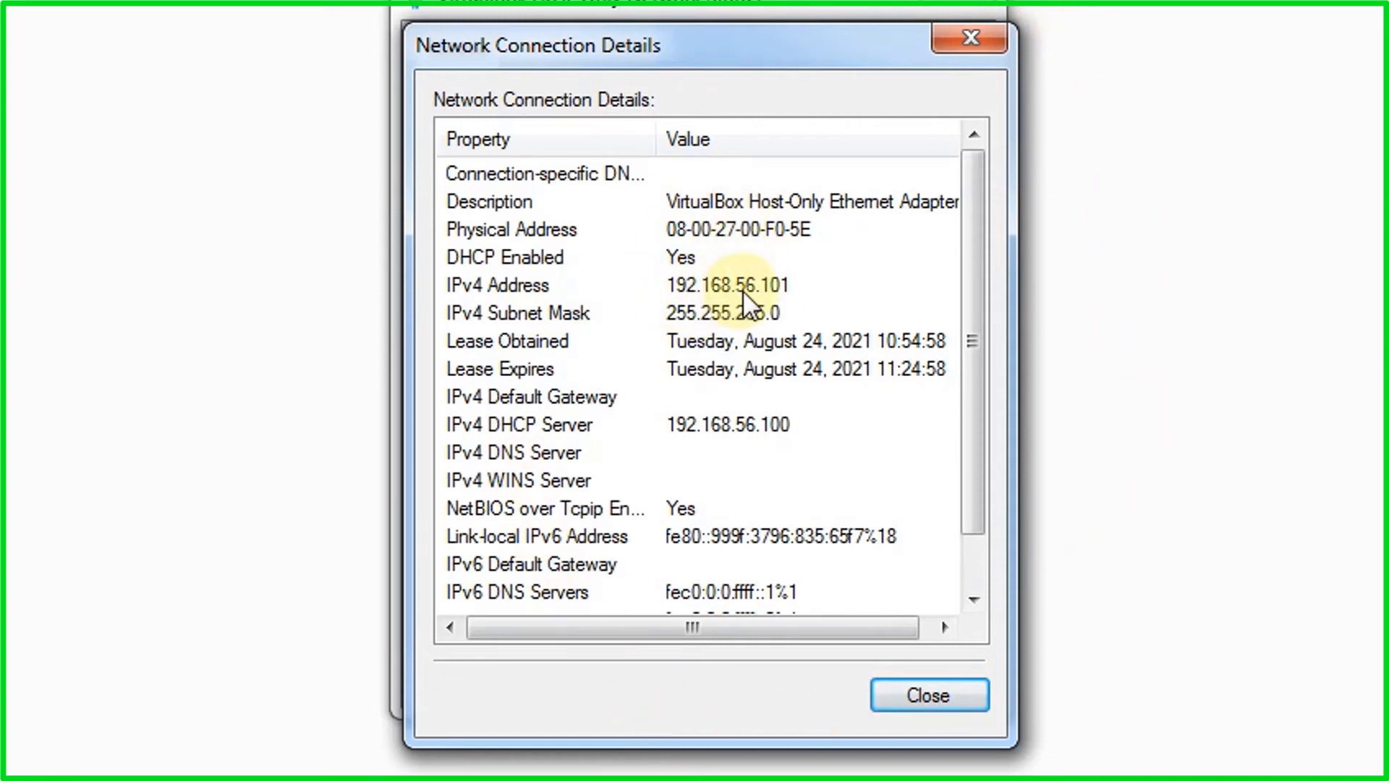
{"action": "left_click", "coordinate": [938, 691]}
{"action": "left_click", "coordinate": [907, 670]}
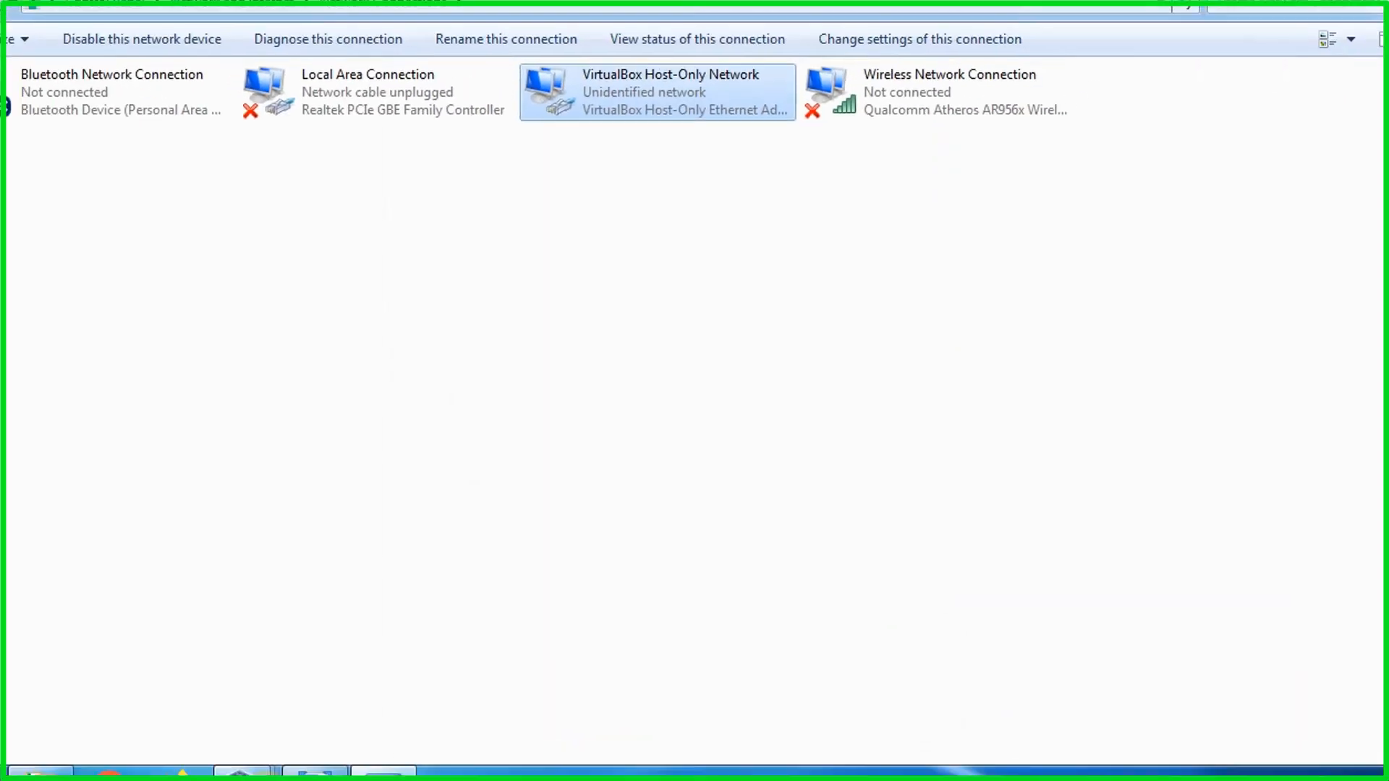
Step: Ping the Windows 7 host at 192.168.56.101 from the XP VM, then return to the diagram
{"action": "mouse_move", "coordinate": [276, 760]}
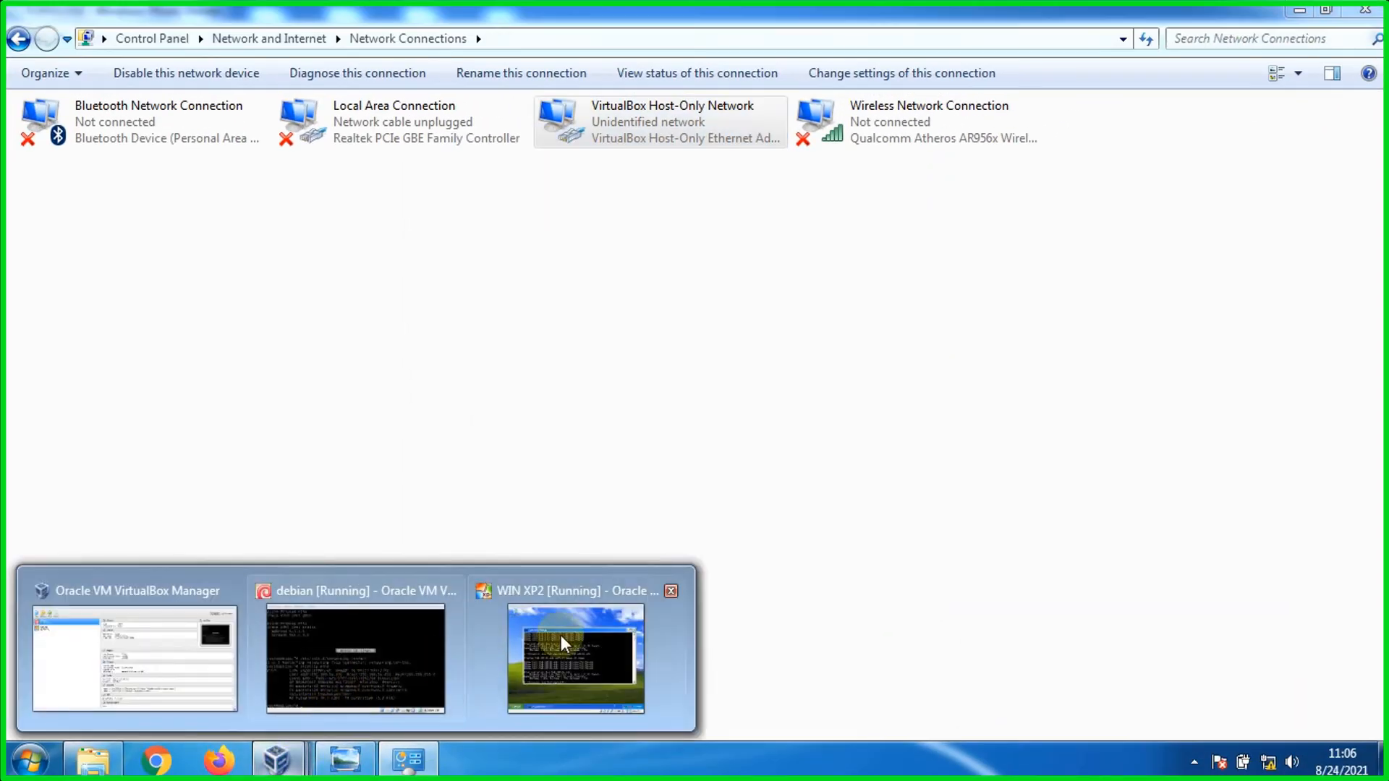
{"action": "left_click", "coordinate": [563, 637]}
{"action": "type", "text": "ping"}
{"action": "type", "text": " 192.1"}
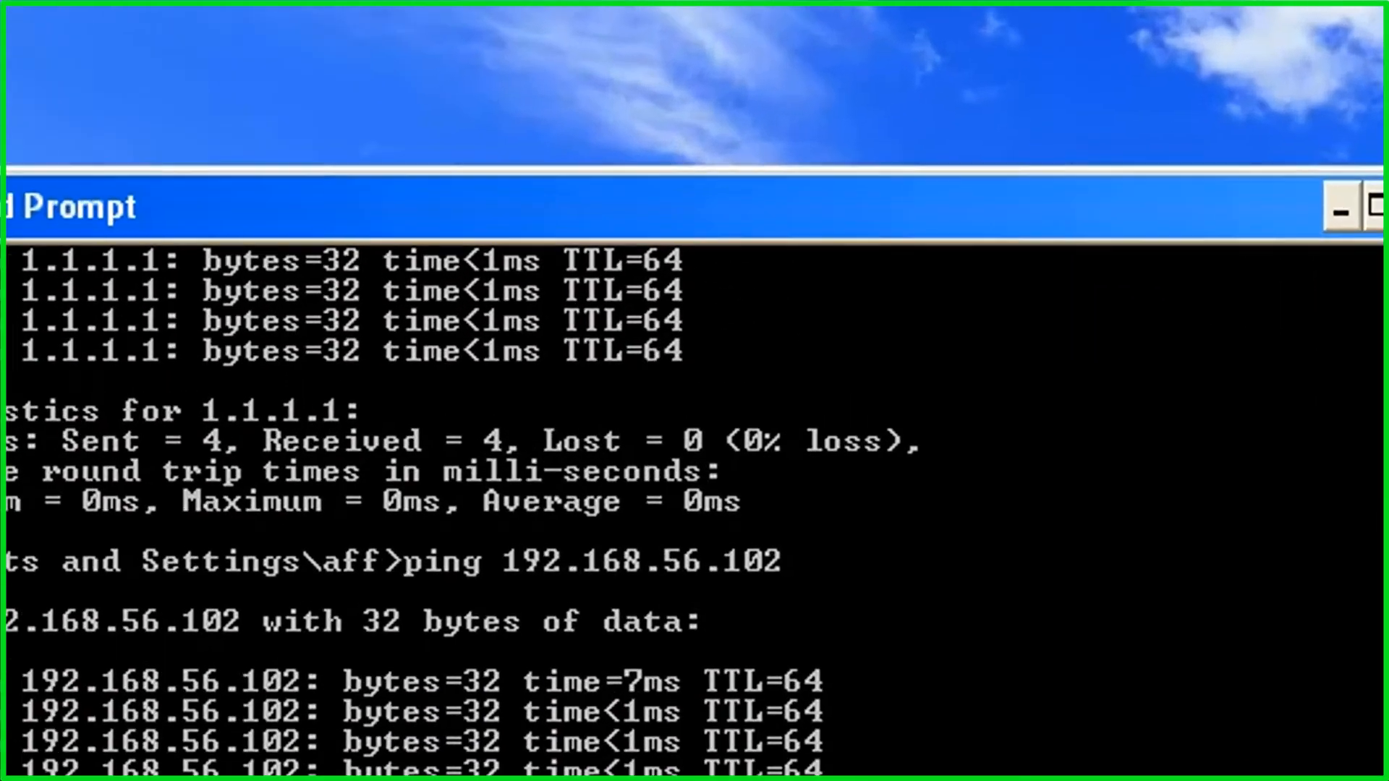
{"action": "type", "text": "68.56"}
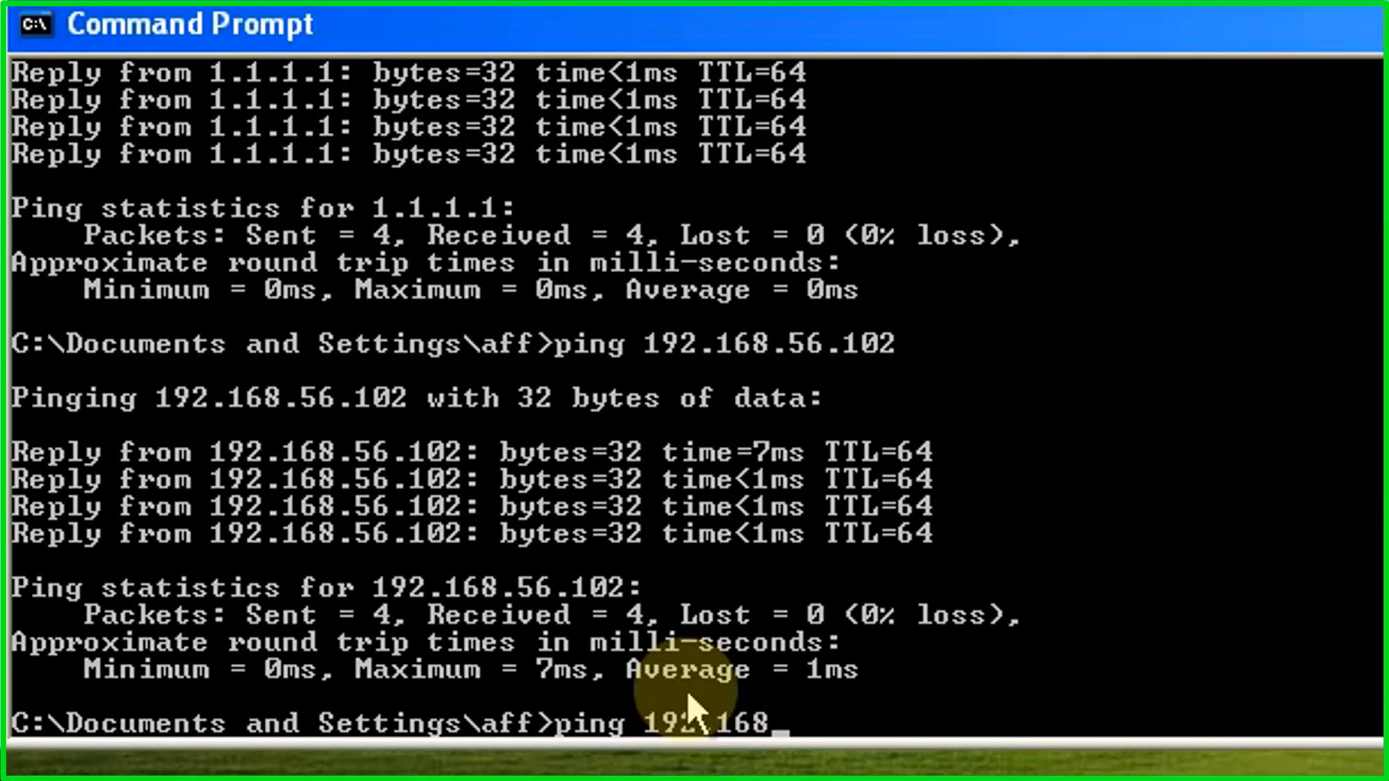
{"action": "type", "text": ".101"}
{"action": "key", "text": "Return"}
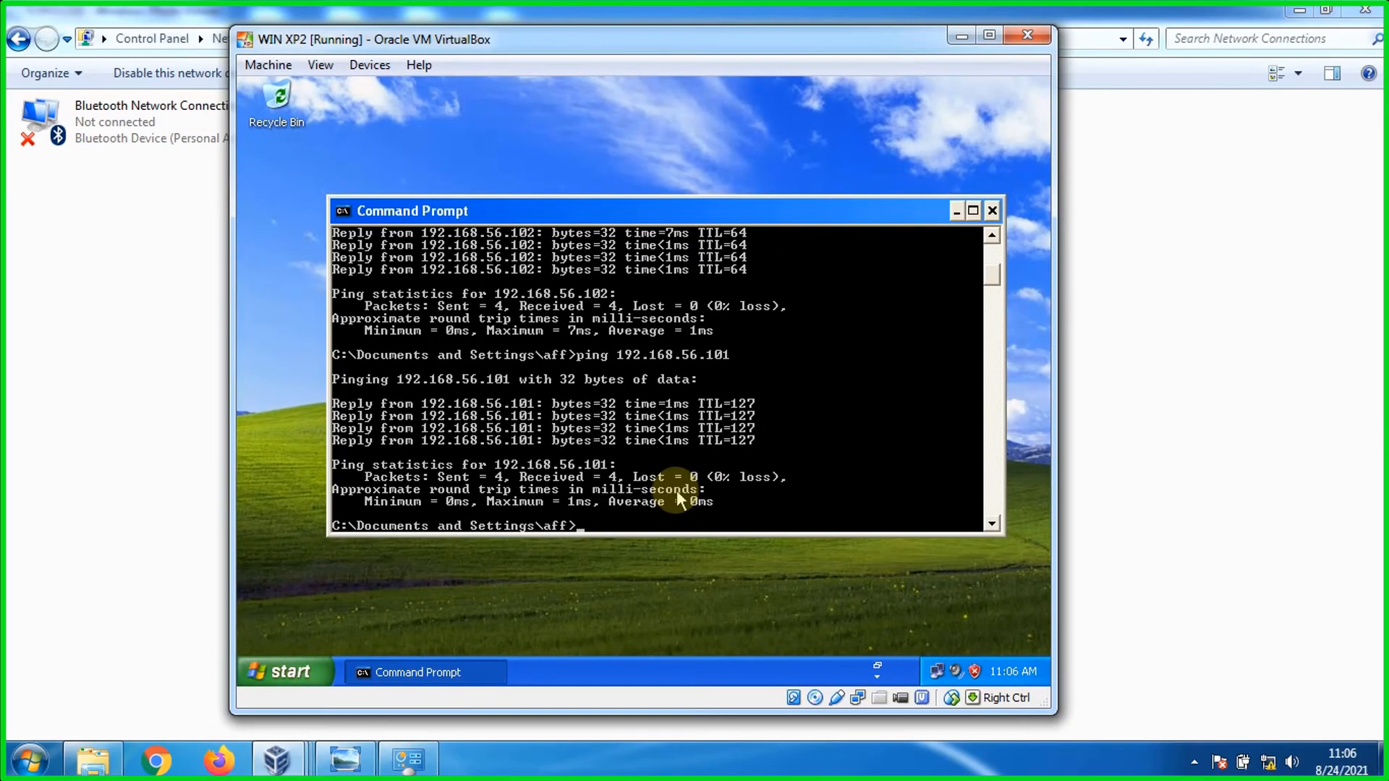
{"action": "left_click", "coordinate": [345, 760]}
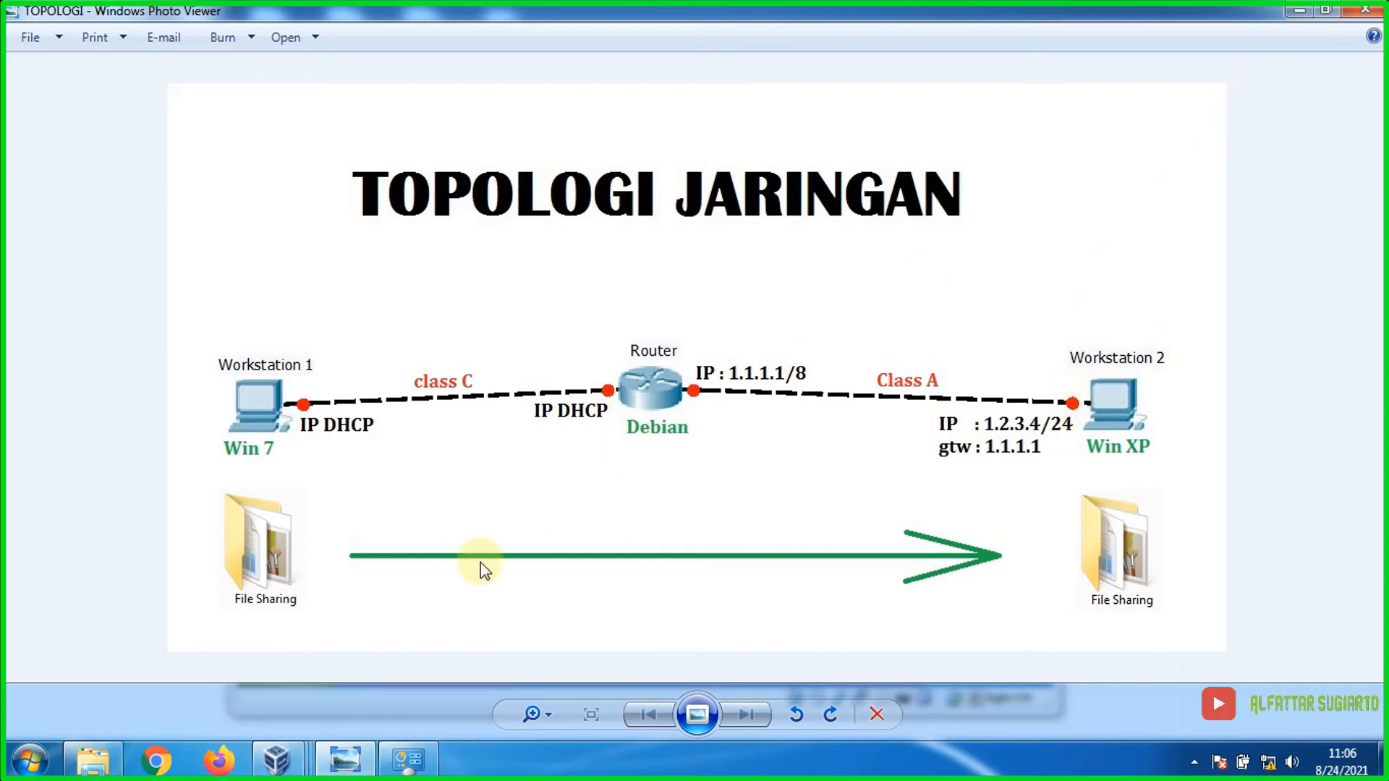
Step: Keep debian's Adapter 1 host-only with Promiscuous Mode set to Allow All, then view the diagram
{"action": "mouse_move", "coordinate": [276, 760]}
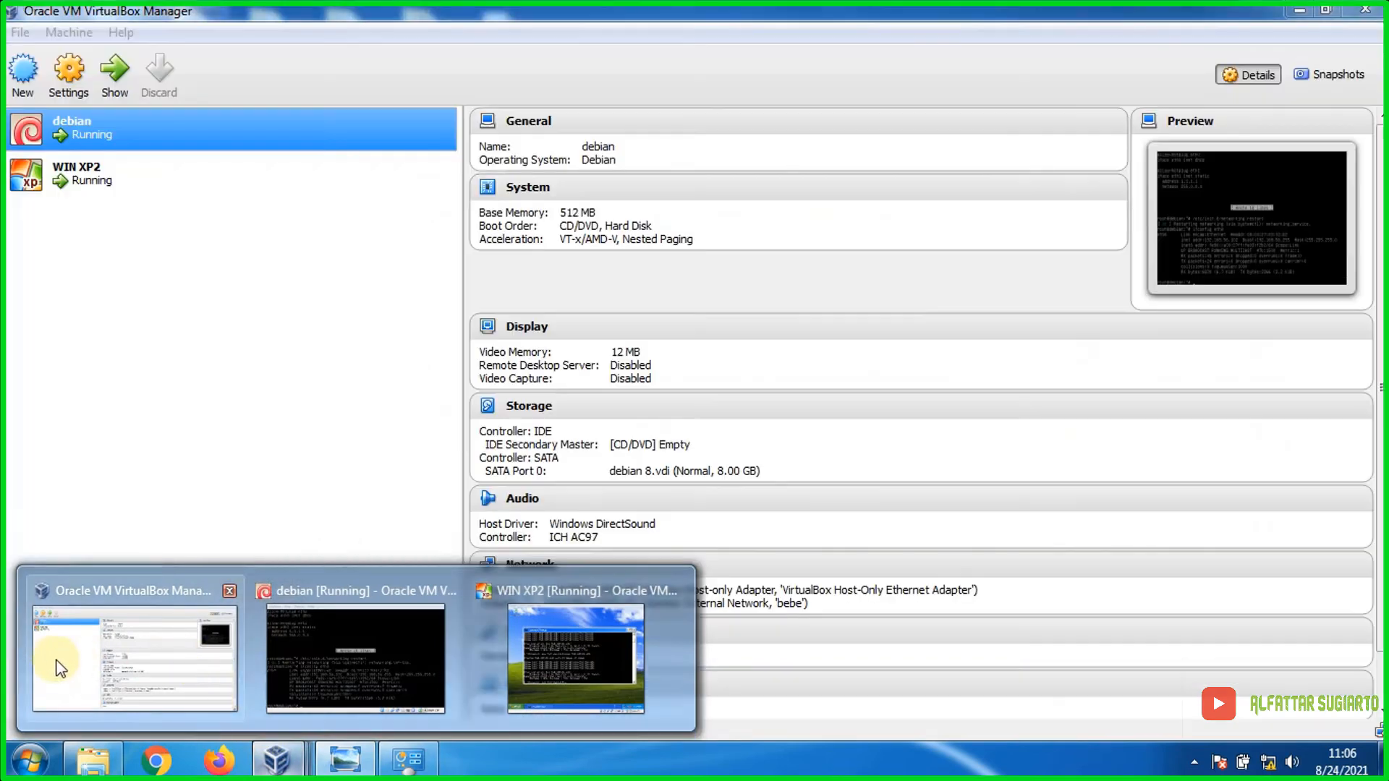
{"action": "left_click", "coordinate": [55, 654]}
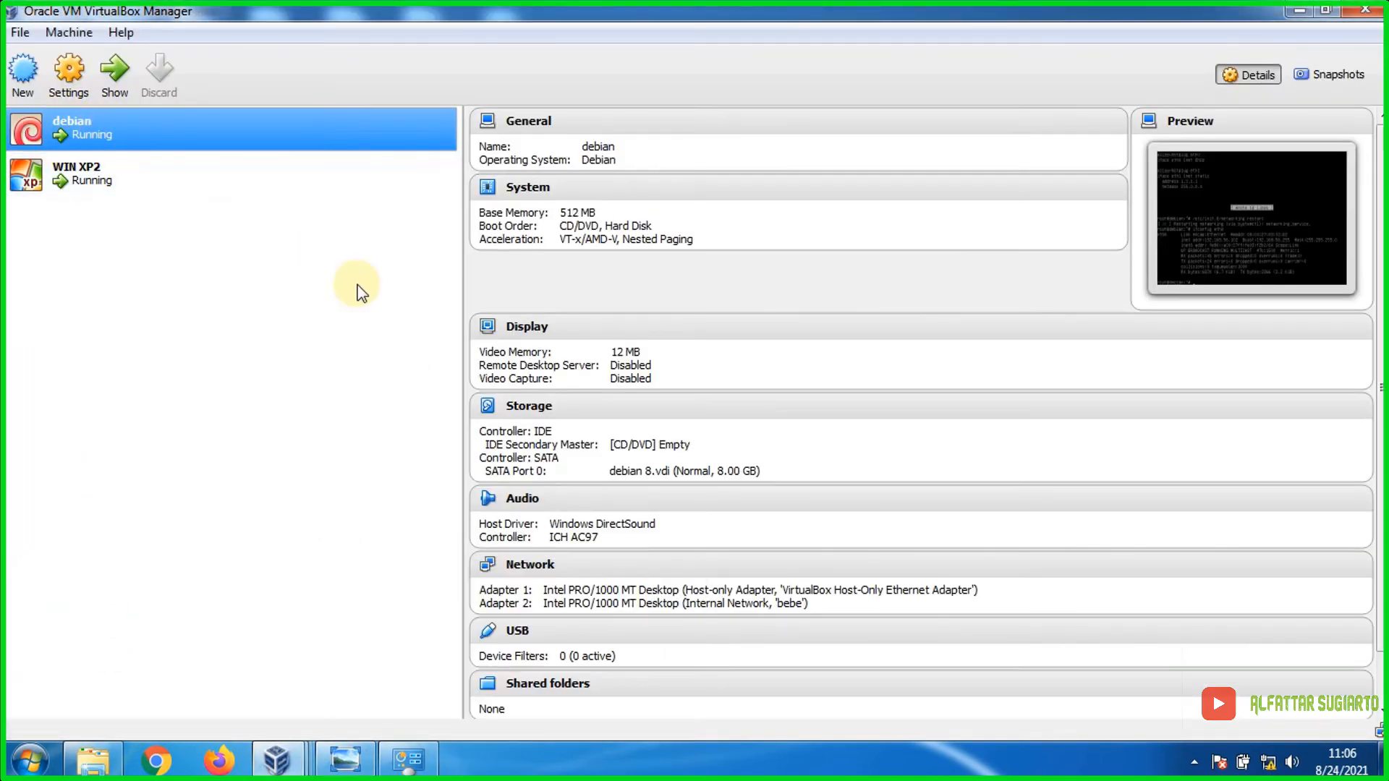
{"action": "left_click", "coordinate": [533, 569]}
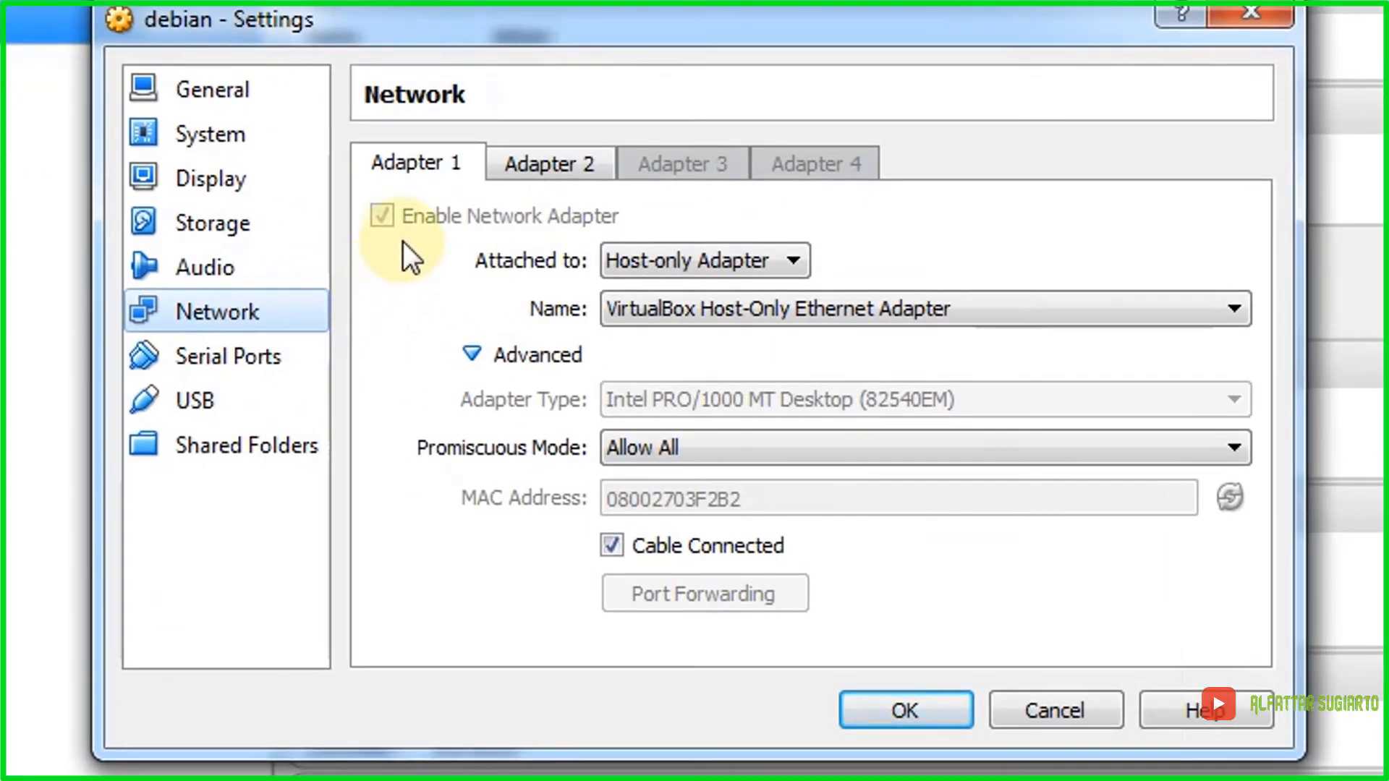
{"action": "left_click", "coordinate": [765, 267]}
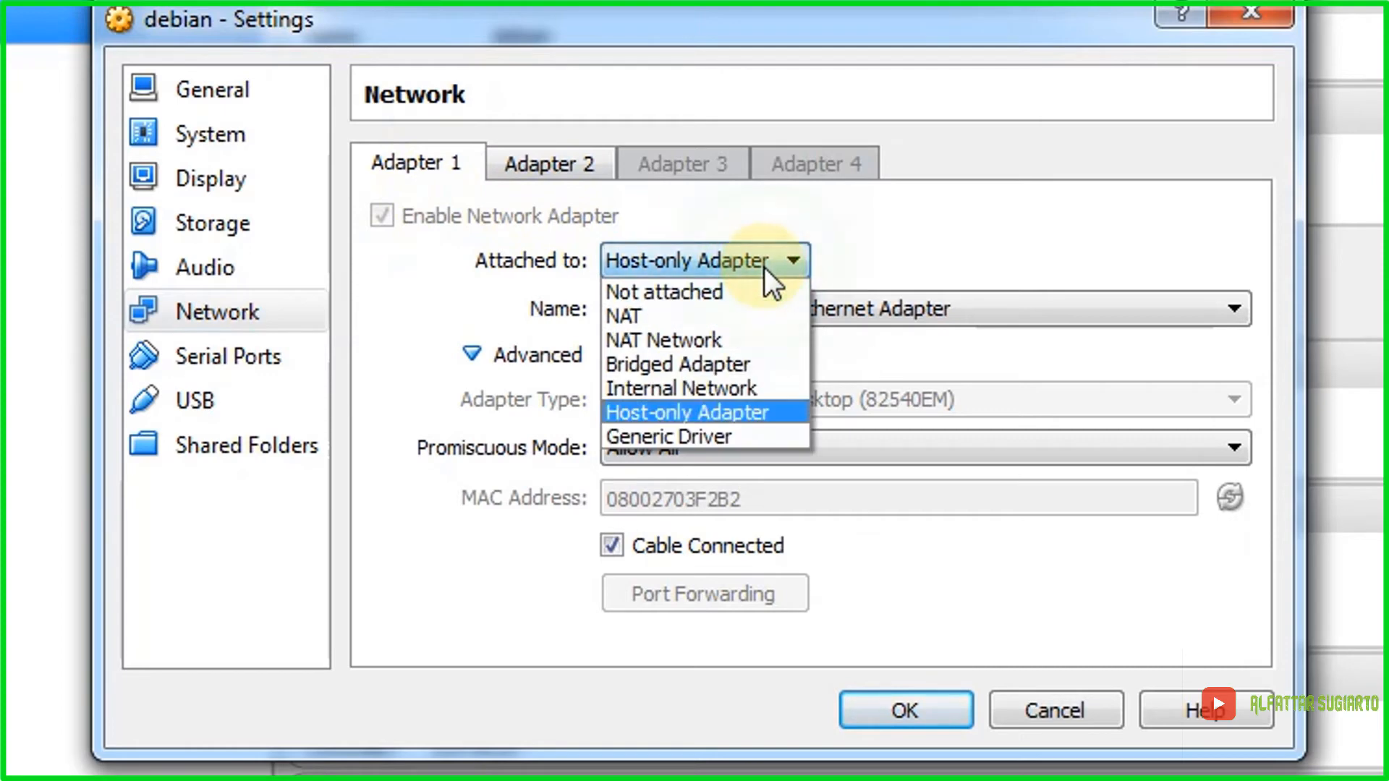
{"action": "left_click", "coordinate": [750, 411]}
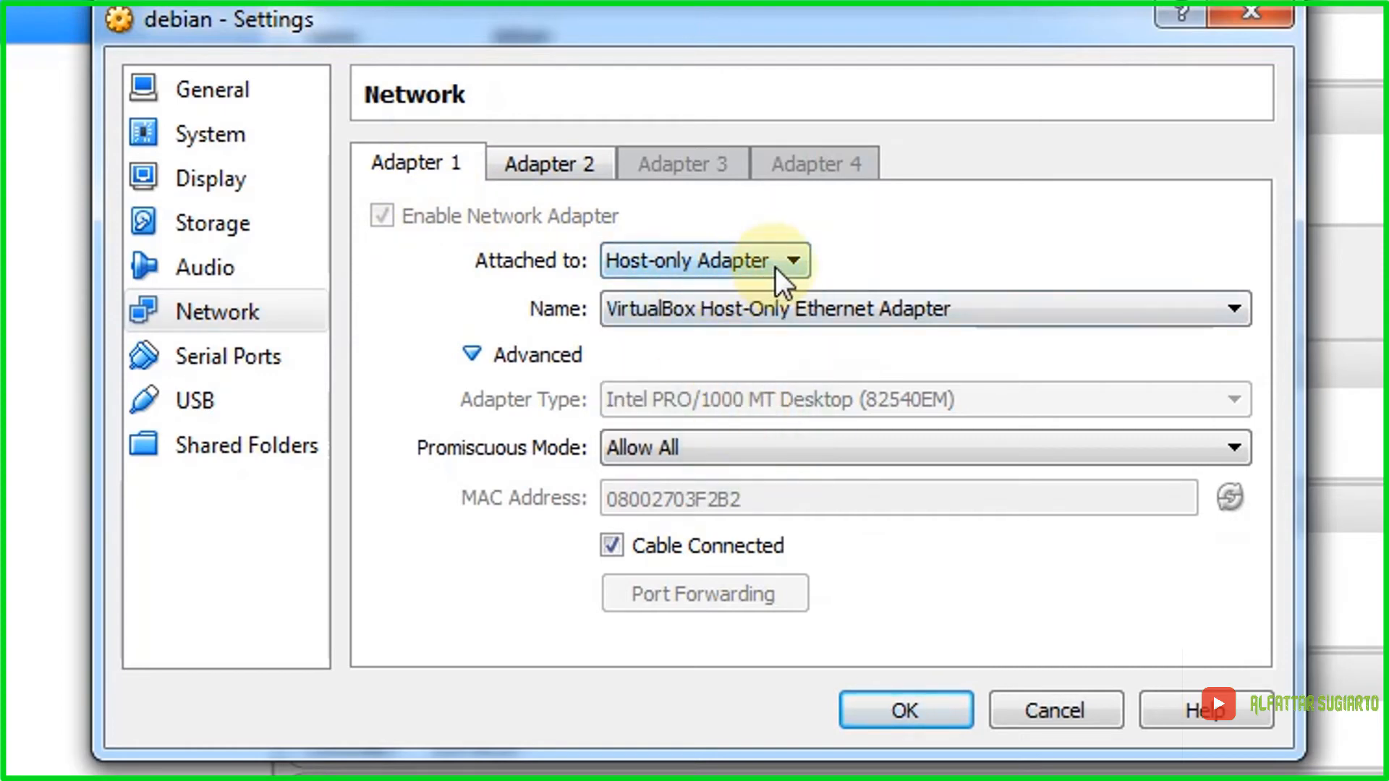
{"action": "left_click", "coordinate": [761, 448]}
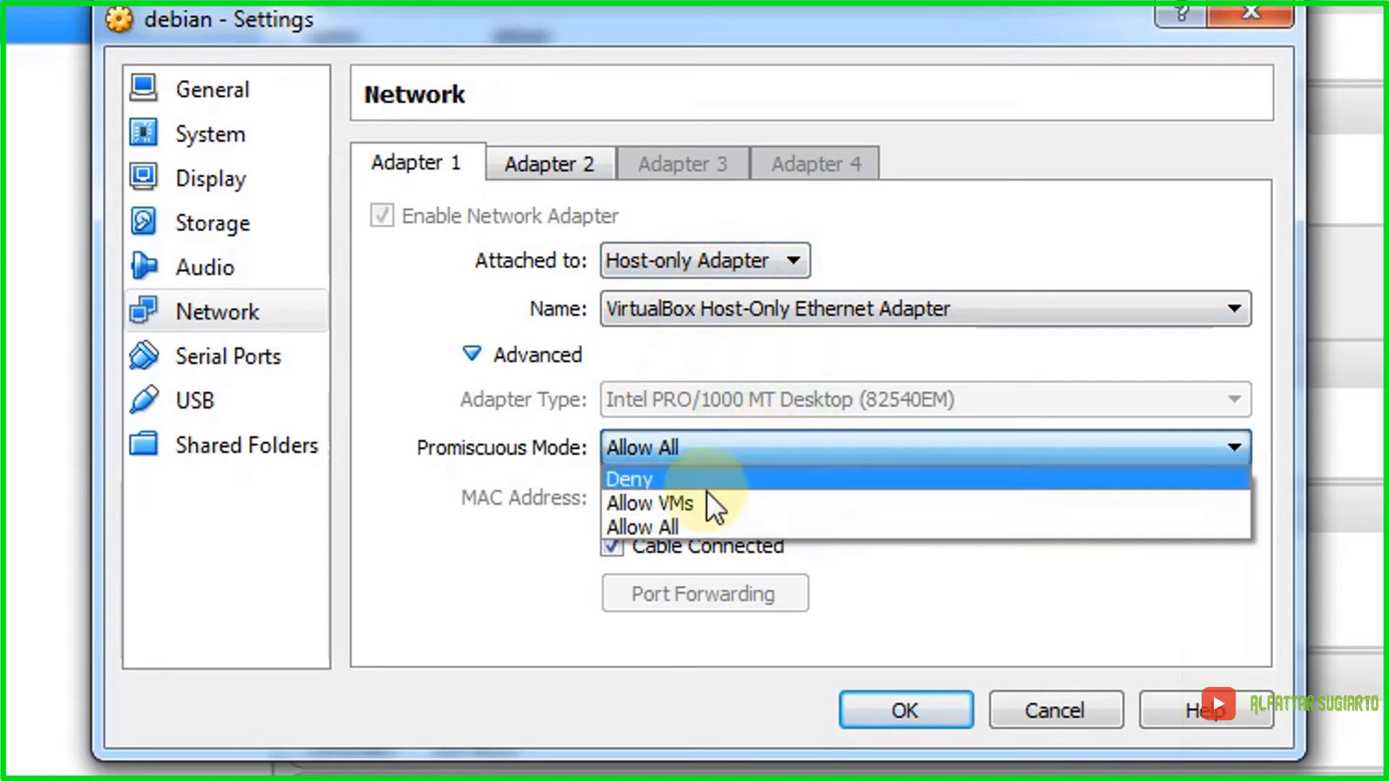
{"action": "left_click", "coordinate": [671, 524]}
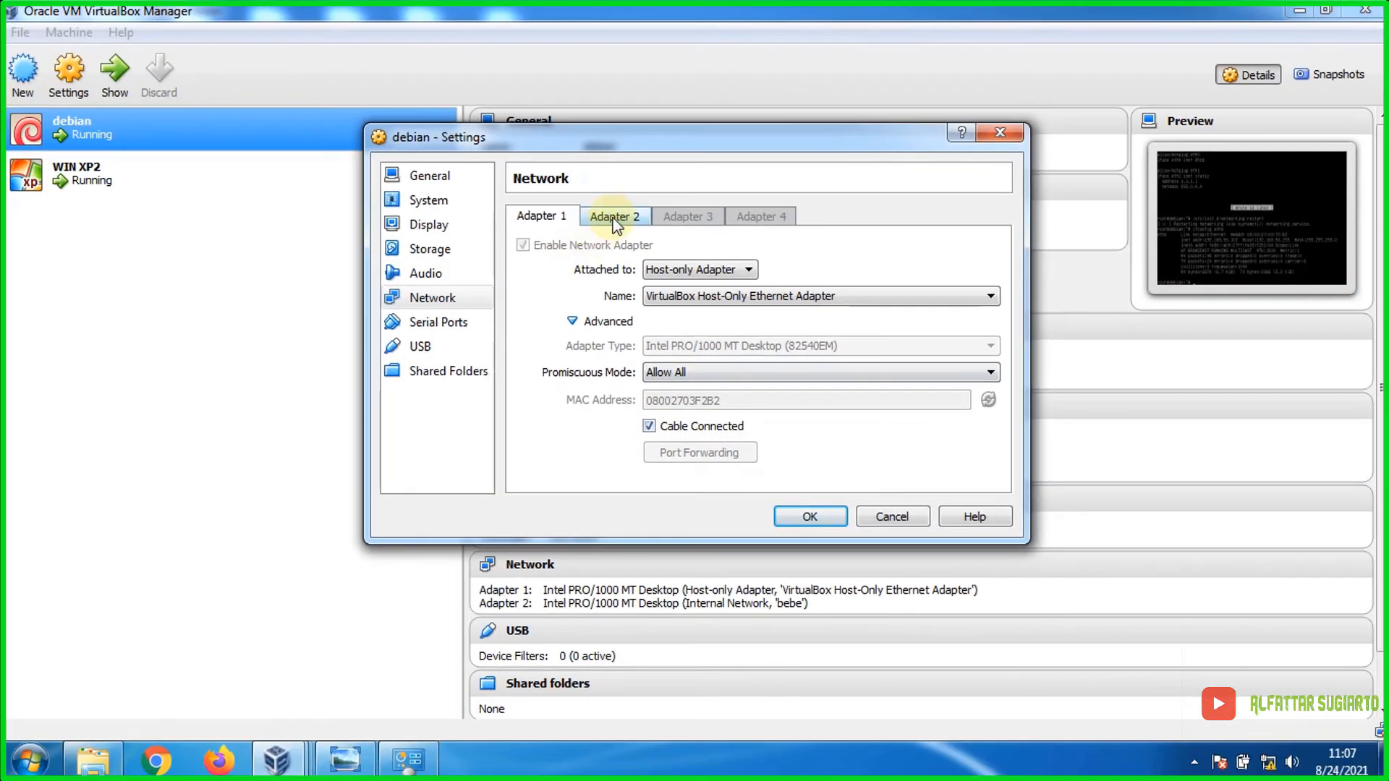
{"action": "left_click", "coordinate": [613, 217]}
{"action": "left_click", "coordinate": [555, 217]}
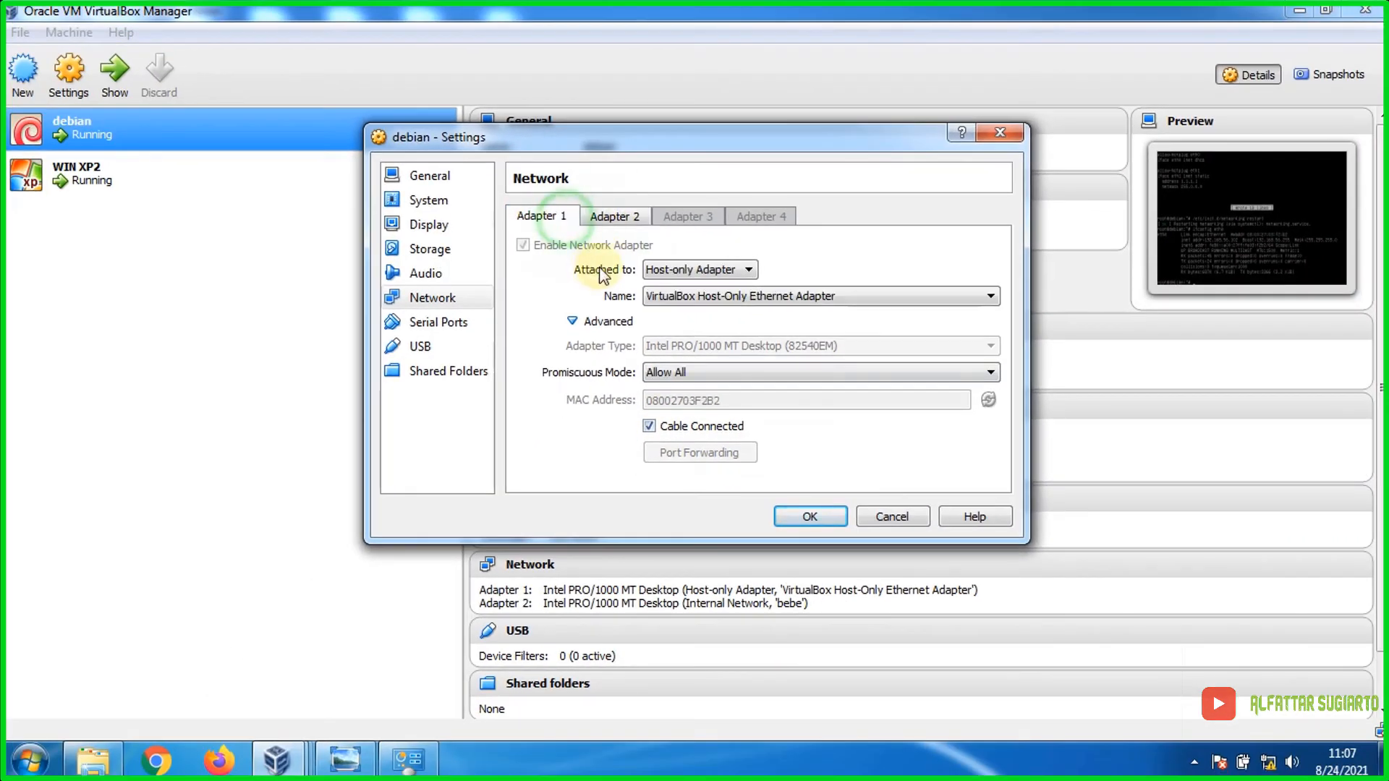
{"action": "left_click", "coordinate": [346, 760]}
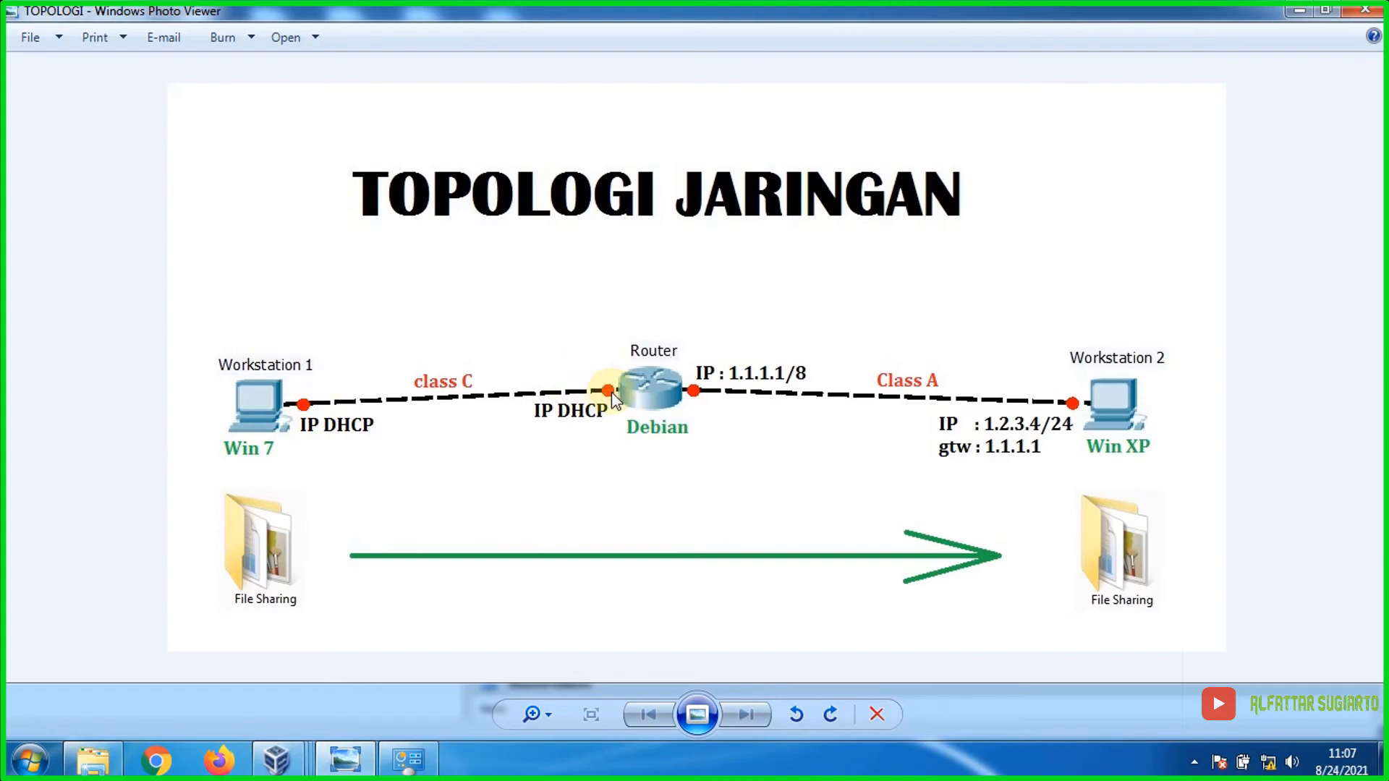
Step: Keep debian's Adapter 2 on Internal Network 'bebe' and save its network settings
{"action": "left_click", "coordinate": [277, 760]}
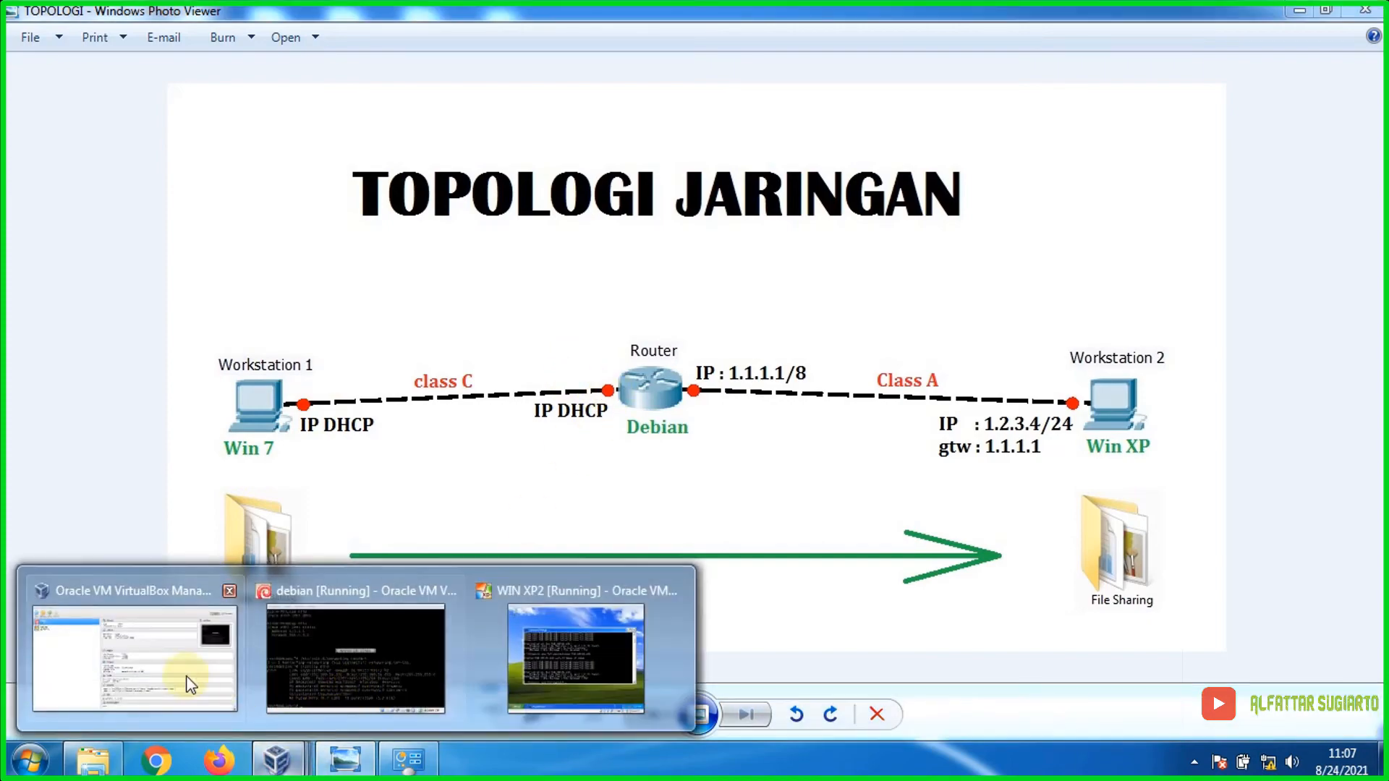
{"action": "left_click", "coordinate": [195, 680]}
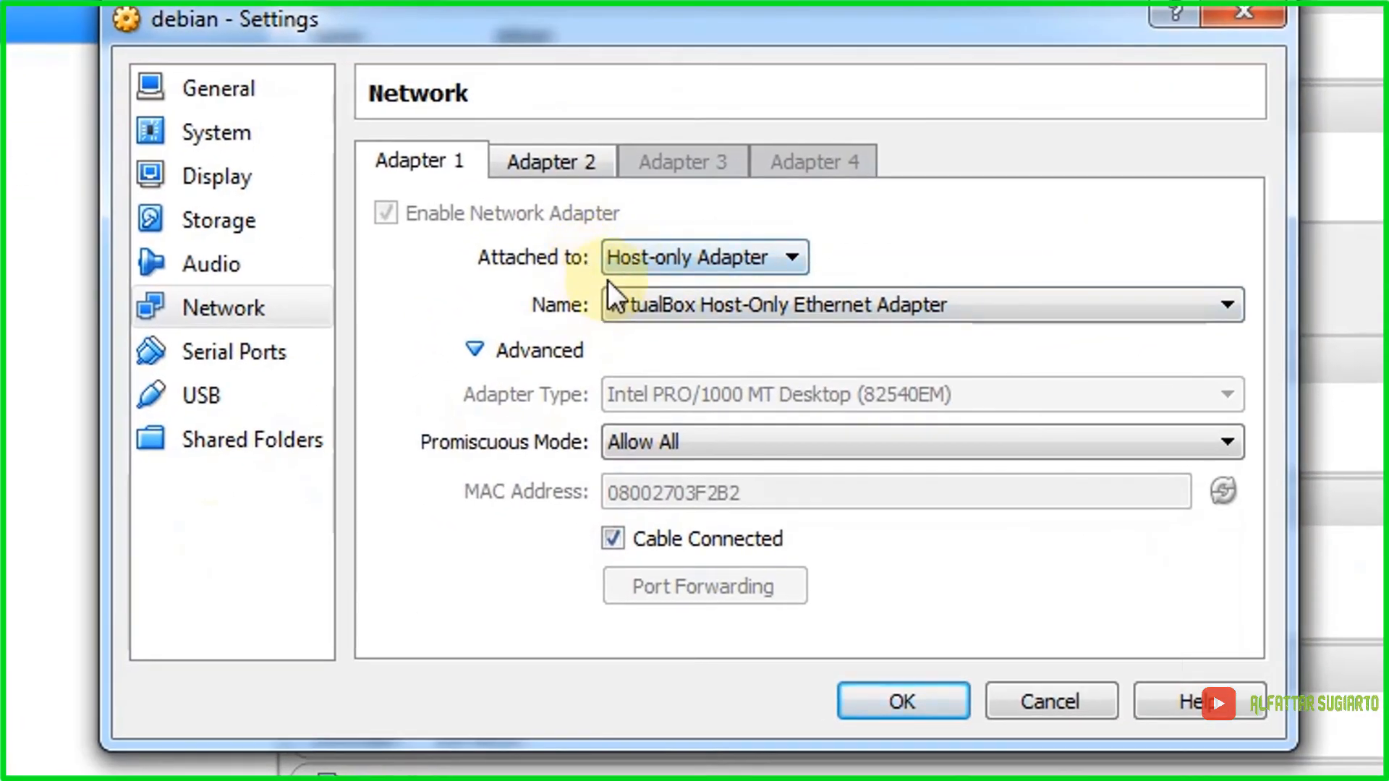
{"action": "left_click", "coordinate": [568, 164]}
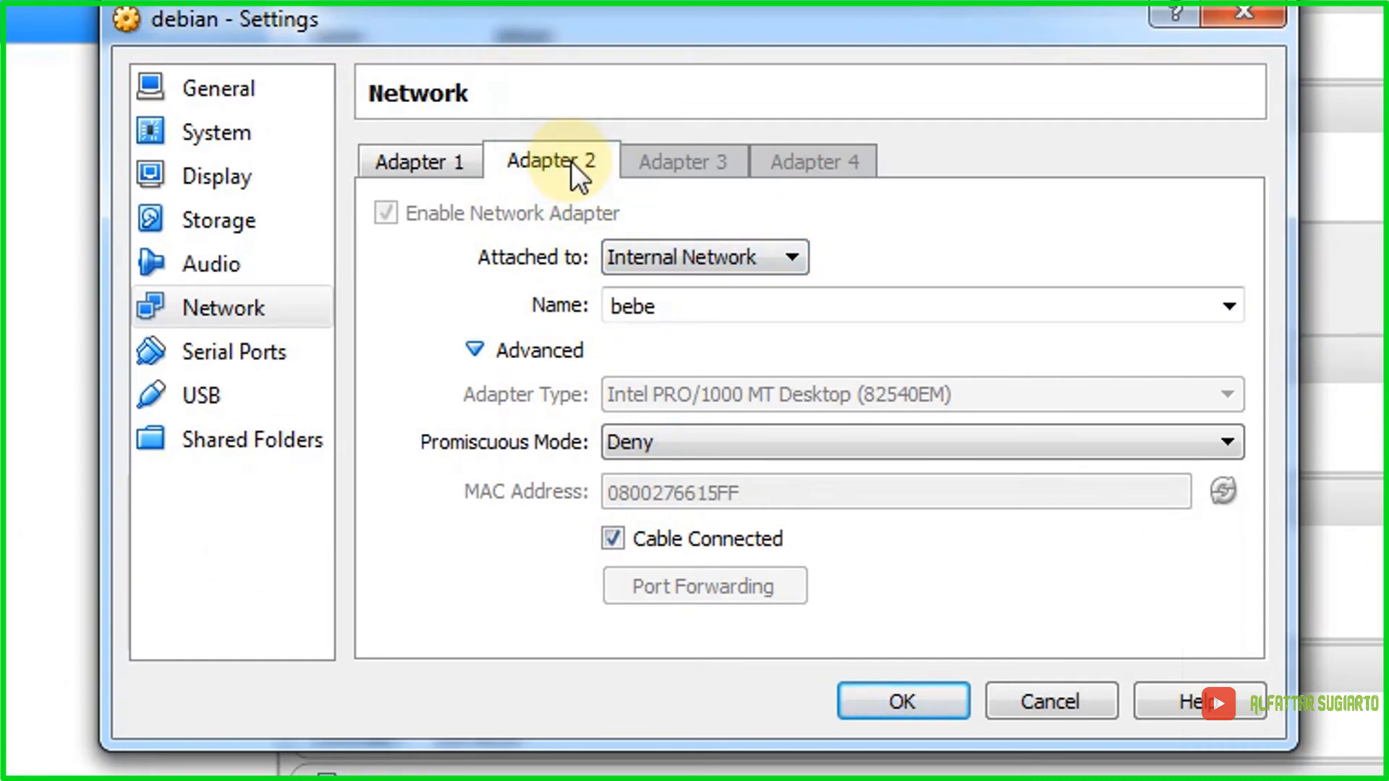
{"action": "left_click", "coordinate": [794, 258]}
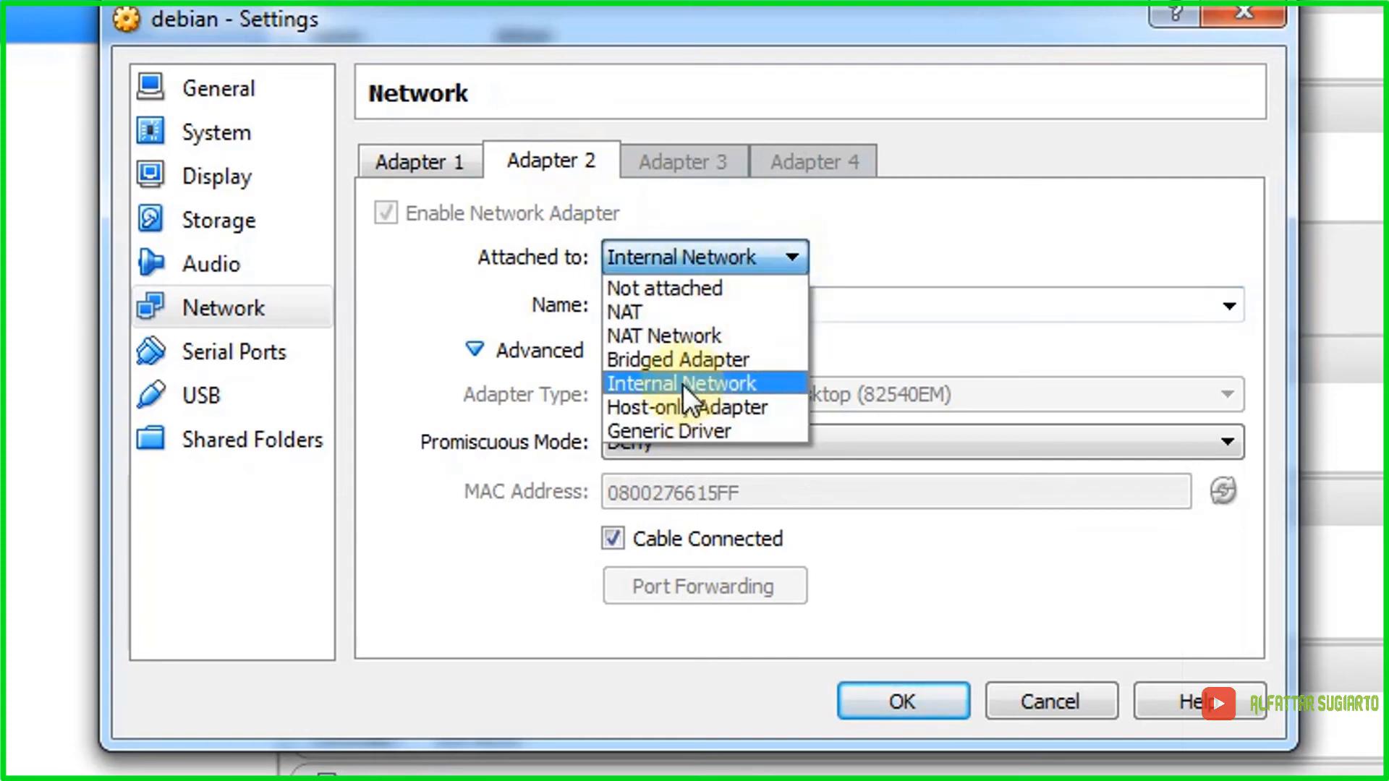
{"action": "left_click", "coordinate": [684, 384]}
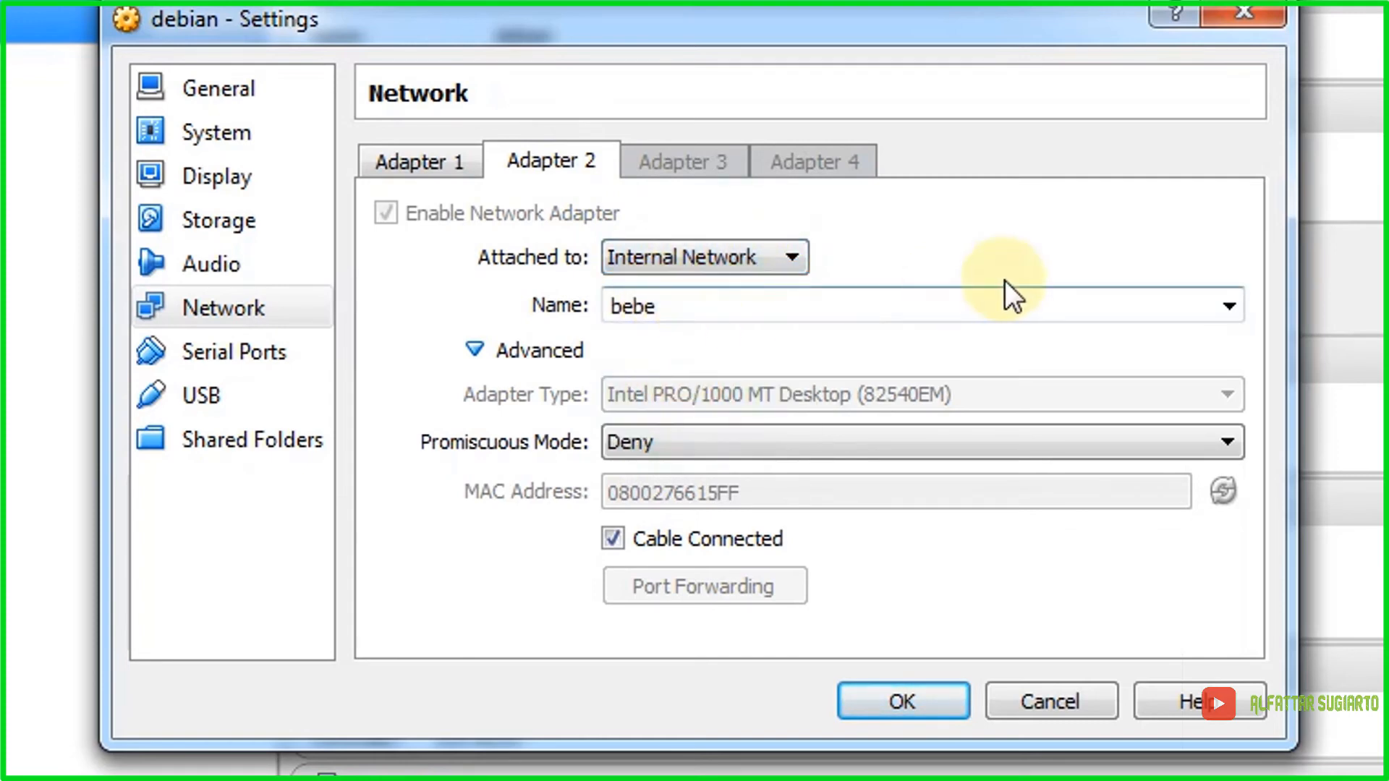
{"action": "left_click", "coordinate": [1227, 308]}
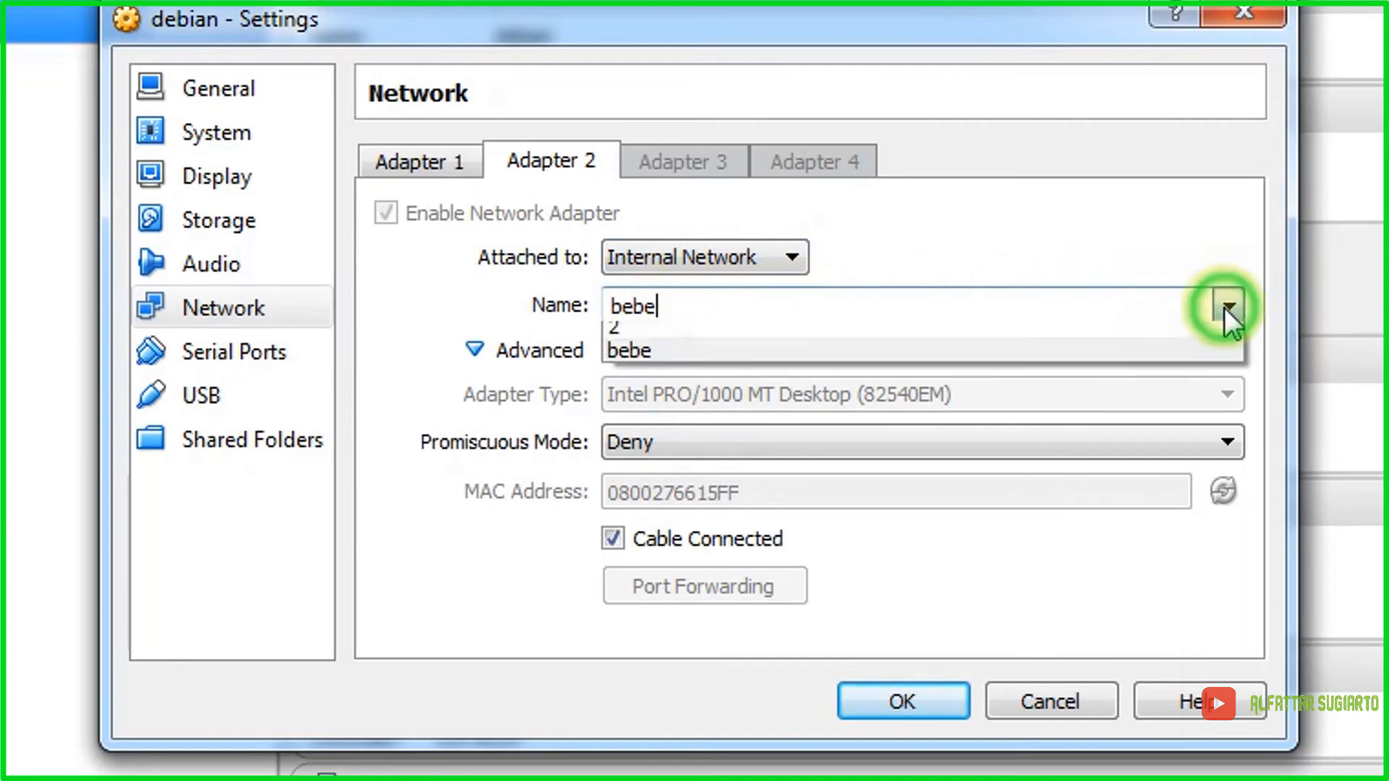
{"action": "left_click", "coordinate": [640, 354]}
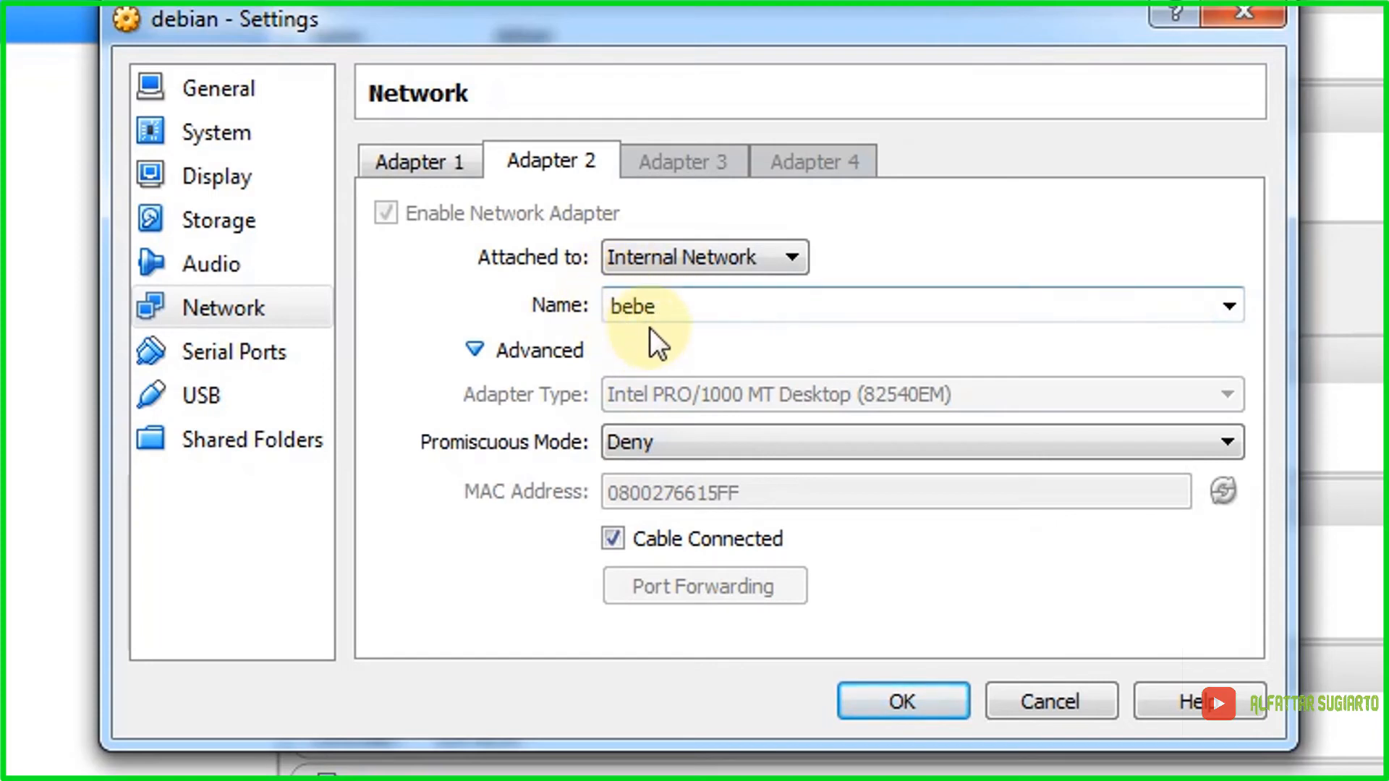
{"action": "key", "text": "BackSpace"}
{"action": "type", "text": "e"}
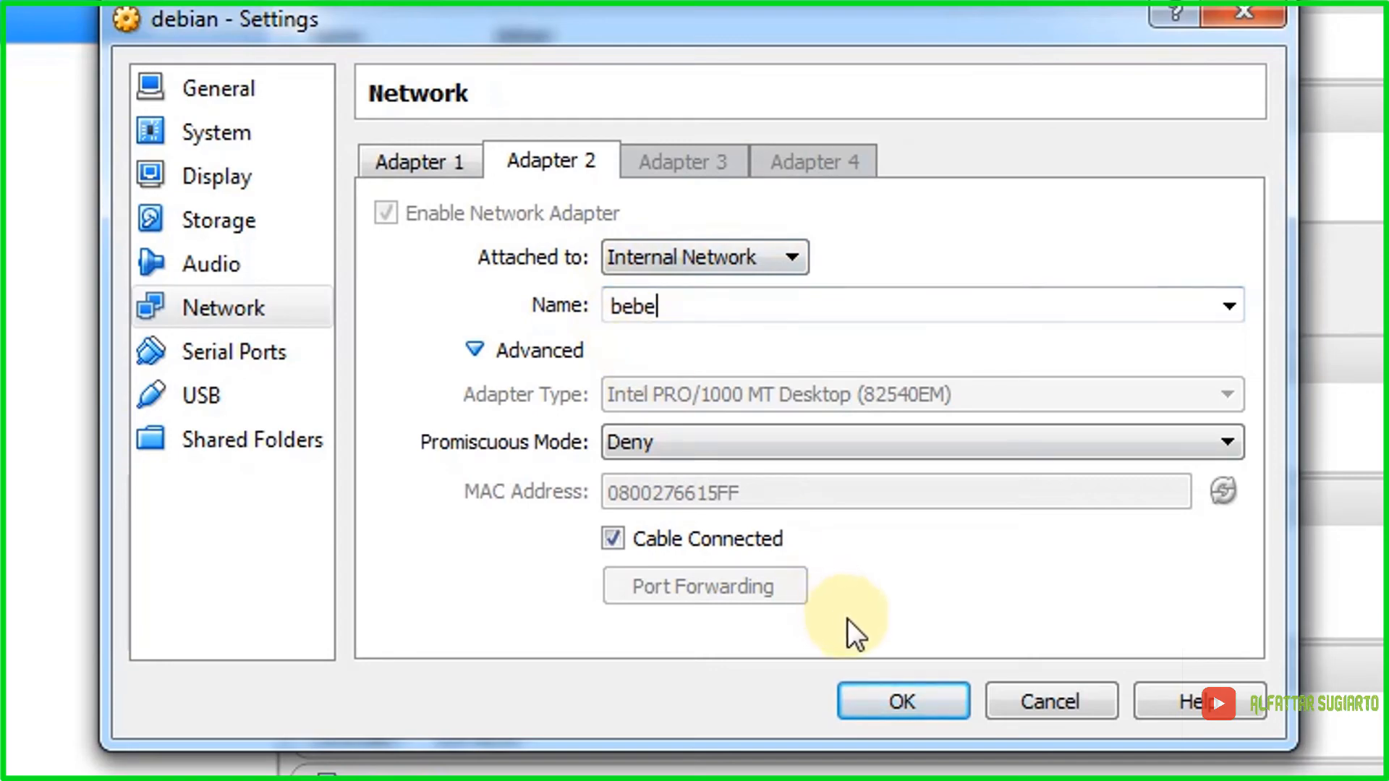
{"action": "left_click", "coordinate": [891, 696]}
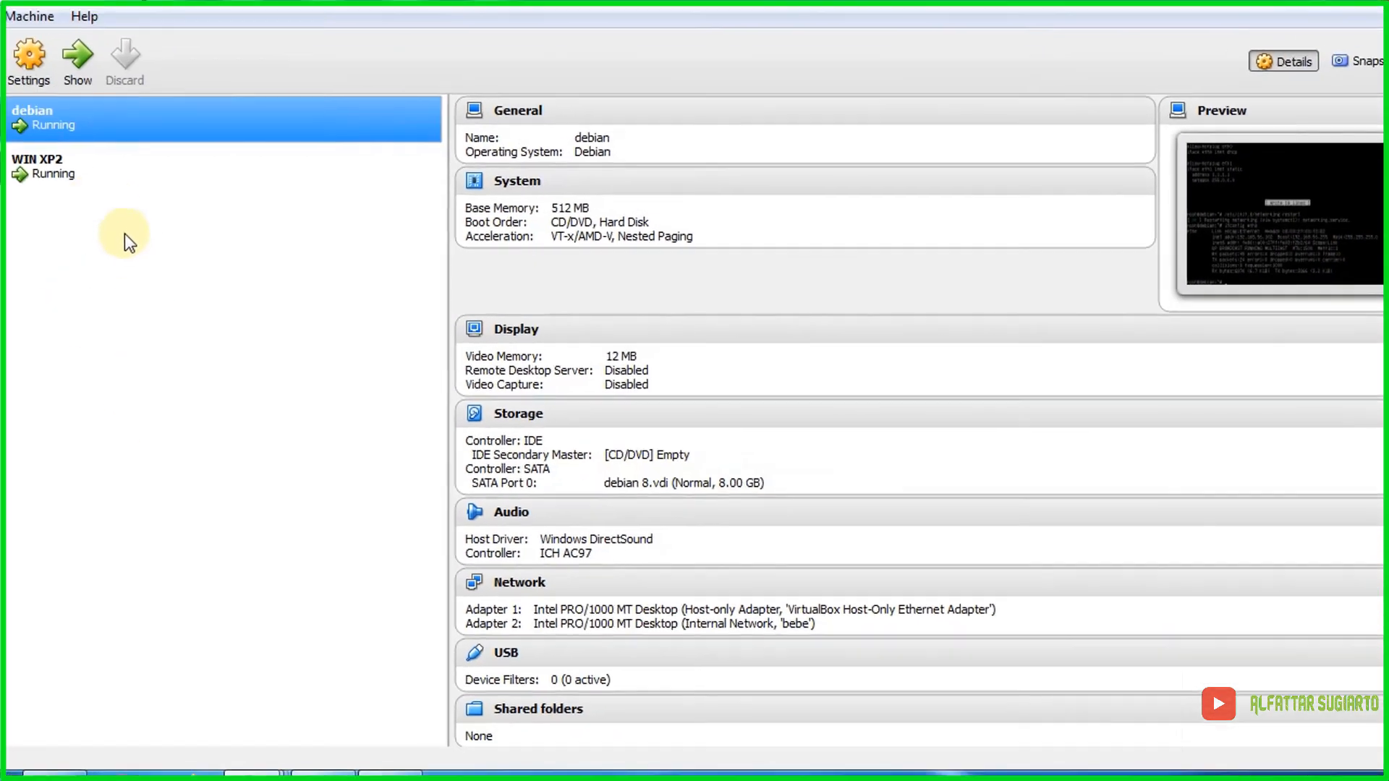
{"action": "left_click", "coordinate": [122, 189]}
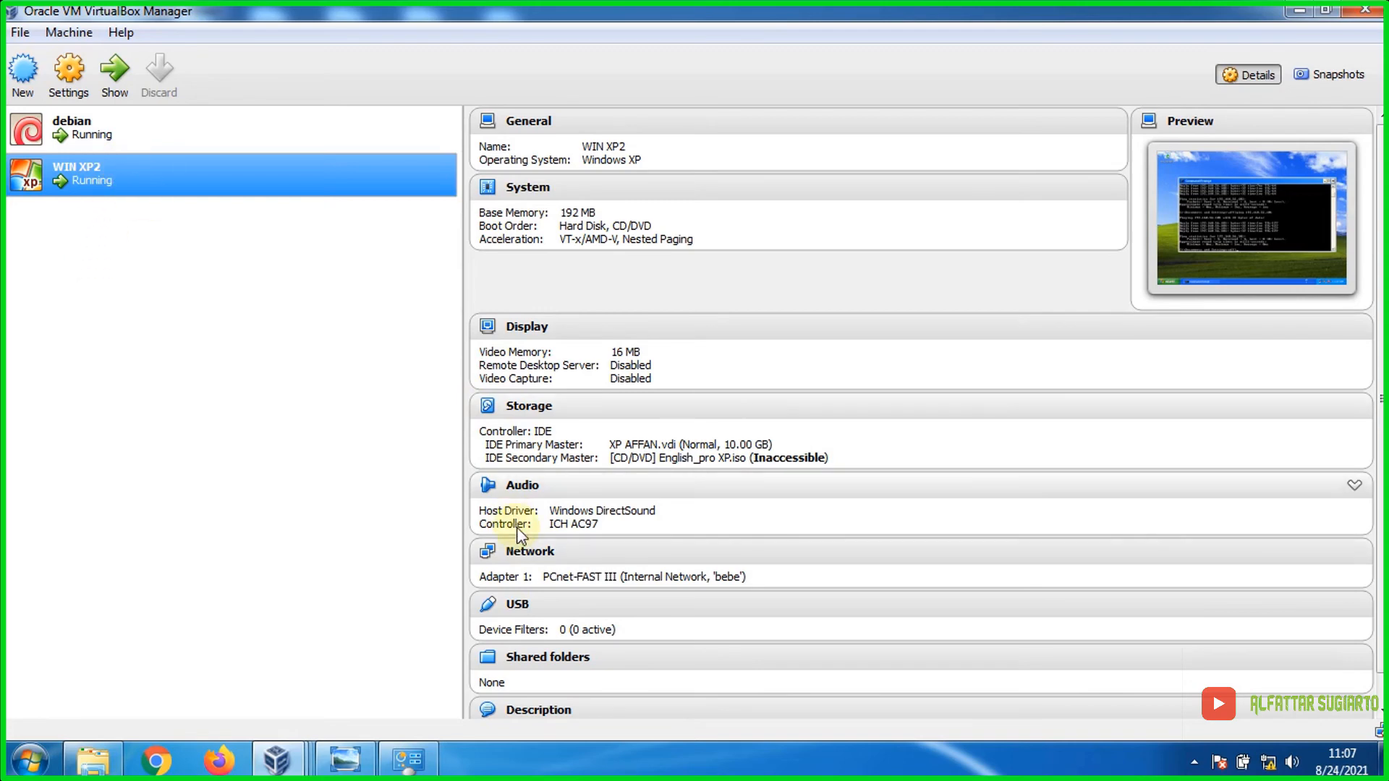
Step: Keep WIN XP2's Adapter 1 on Internal Network 'bebe', save it, and minimize the Manager
{"action": "left_click", "coordinate": [54, 76]}
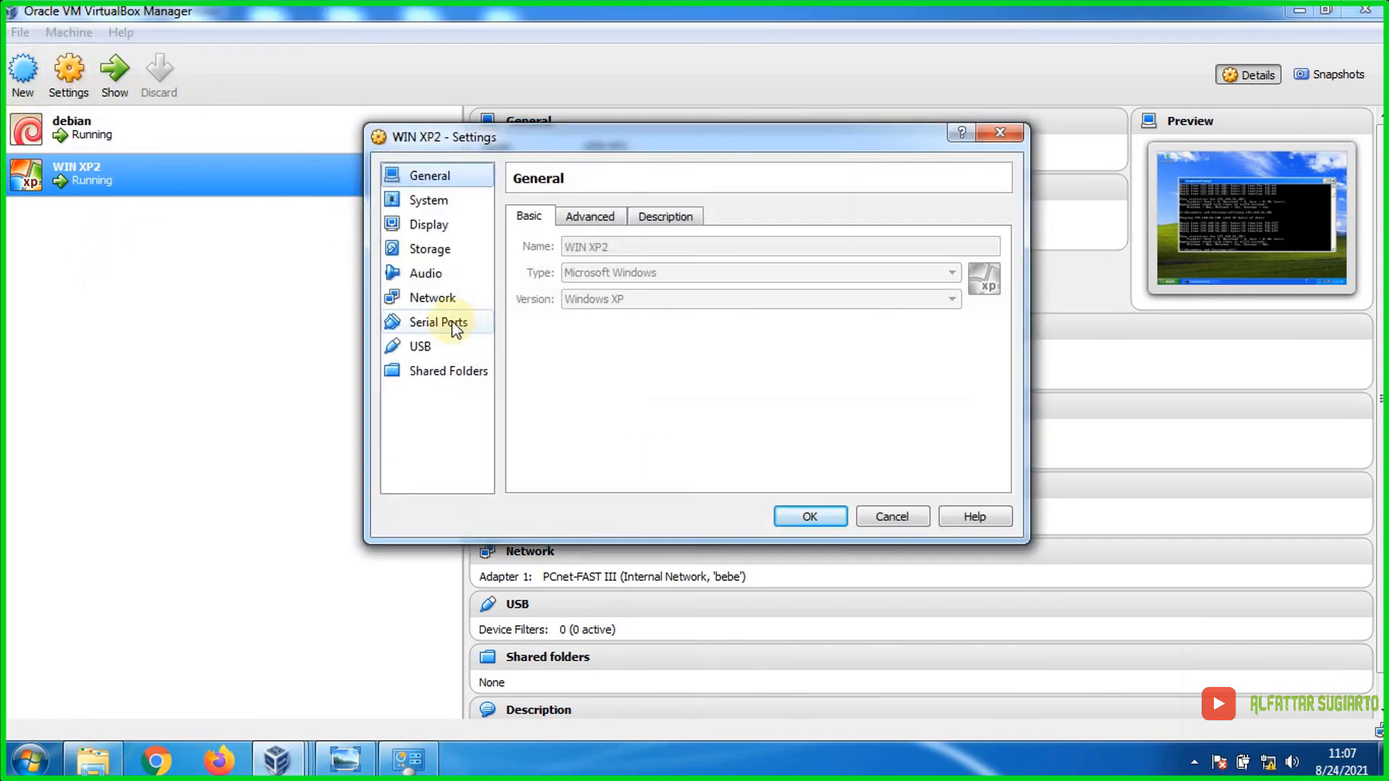
{"action": "left_click", "coordinate": [432, 297]}
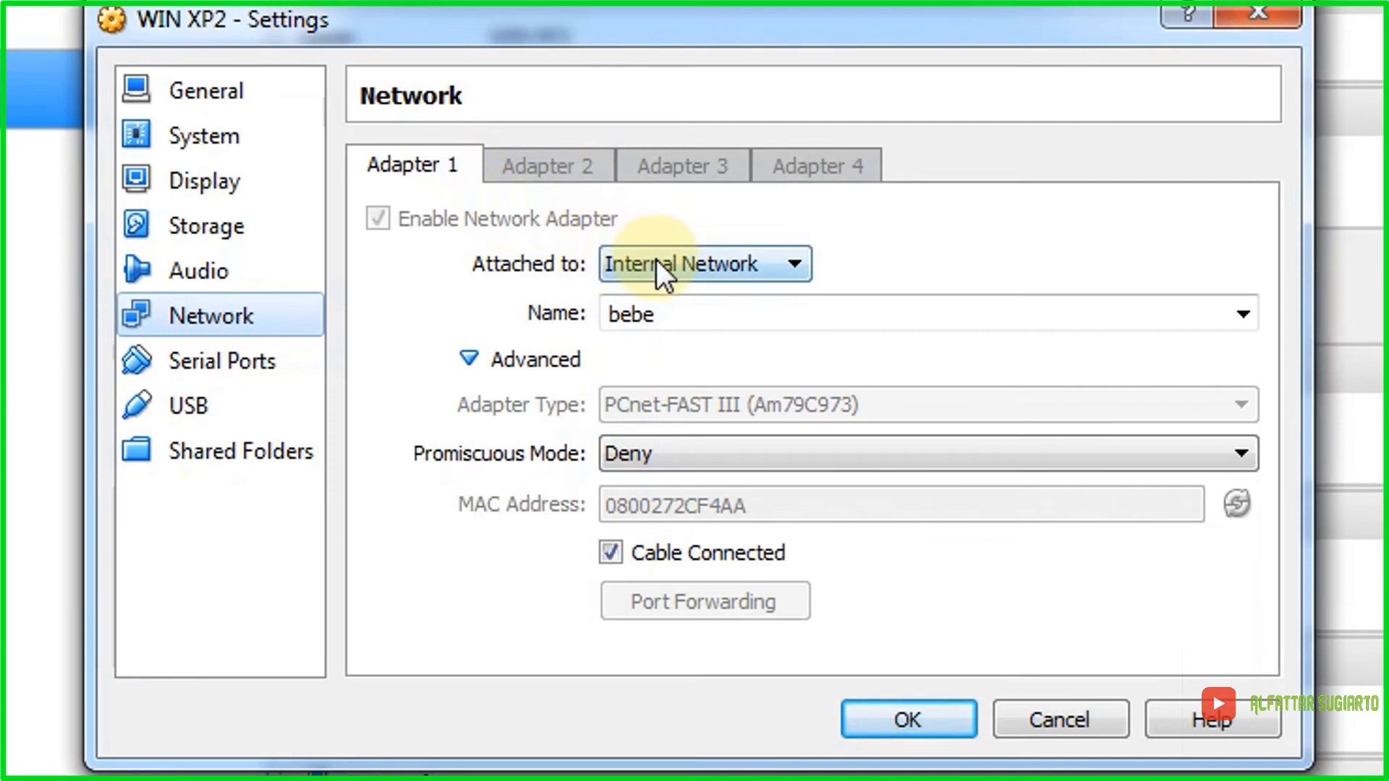
{"action": "left_click", "coordinate": [660, 264]}
{"action": "left_click", "coordinate": [662, 265]}
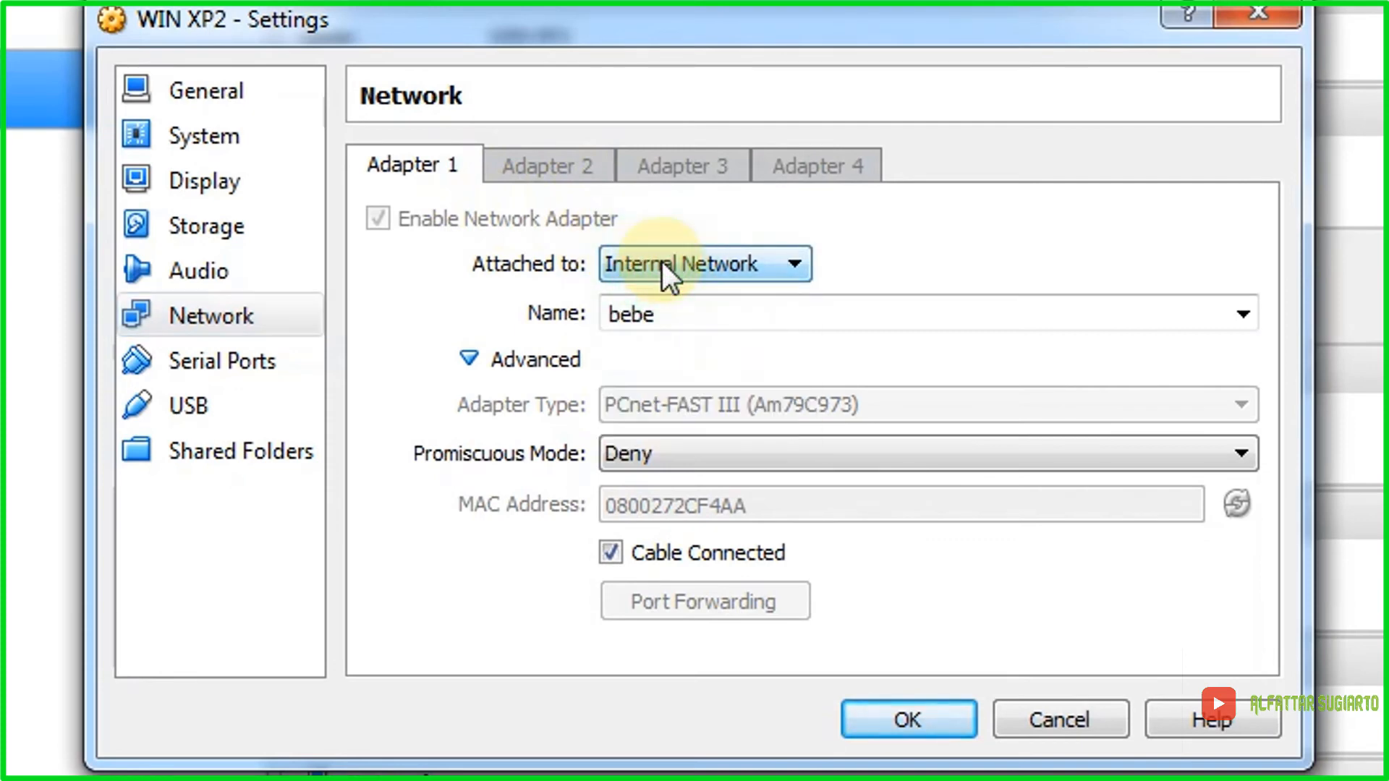
{"action": "left_click", "coordinate": [710, 262]}
{"action": "left_click", "coordinate": [741, 390]}
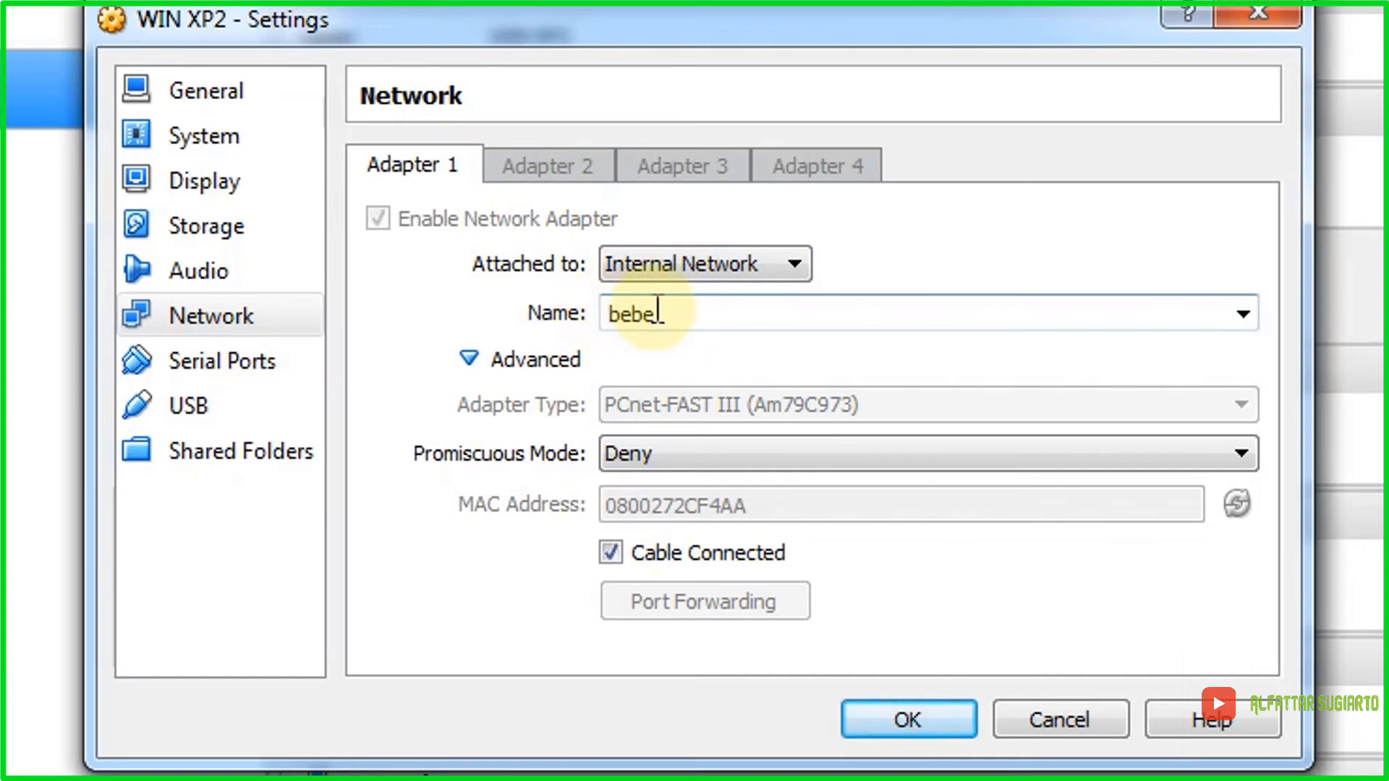
{"action": "left_click", "coordinate": [1242, 314]}
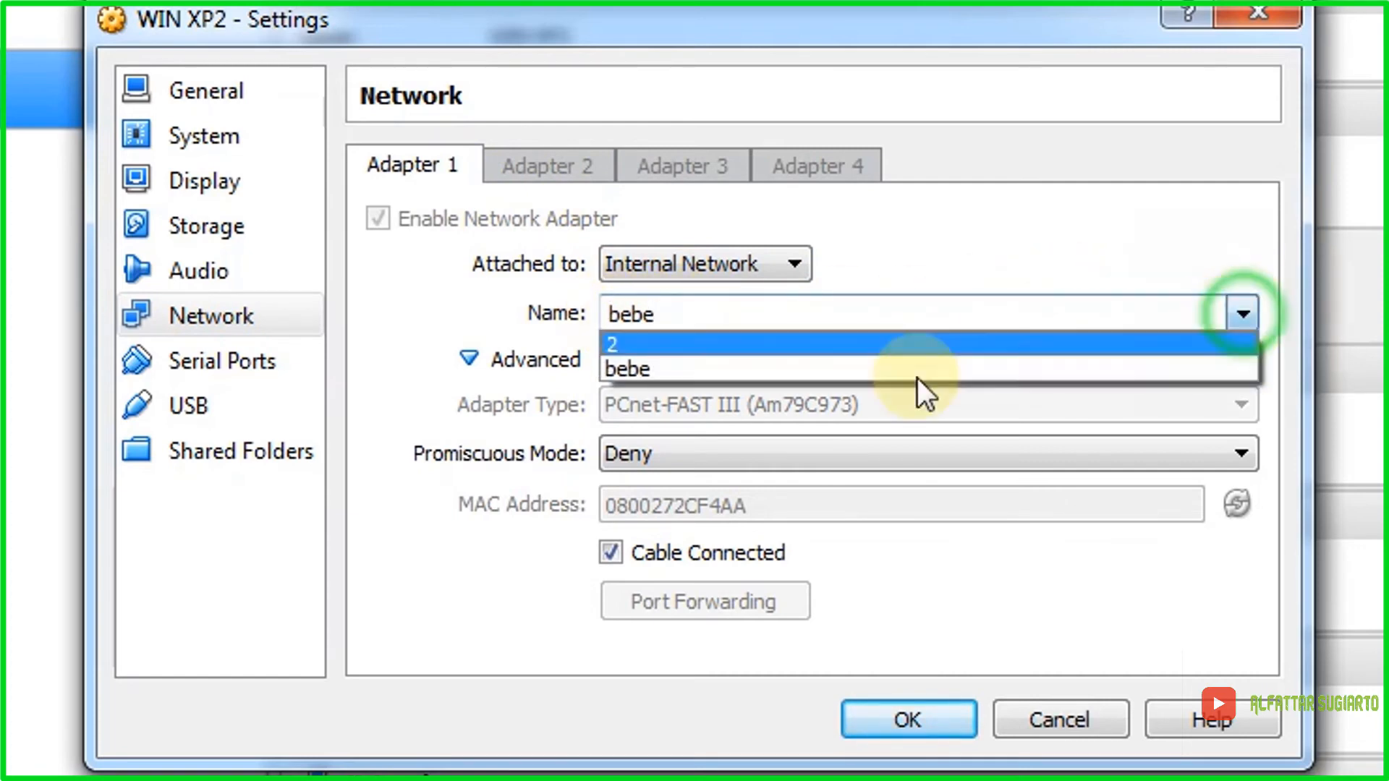
{"action": "left_click", "coordinate": [683, 342]}
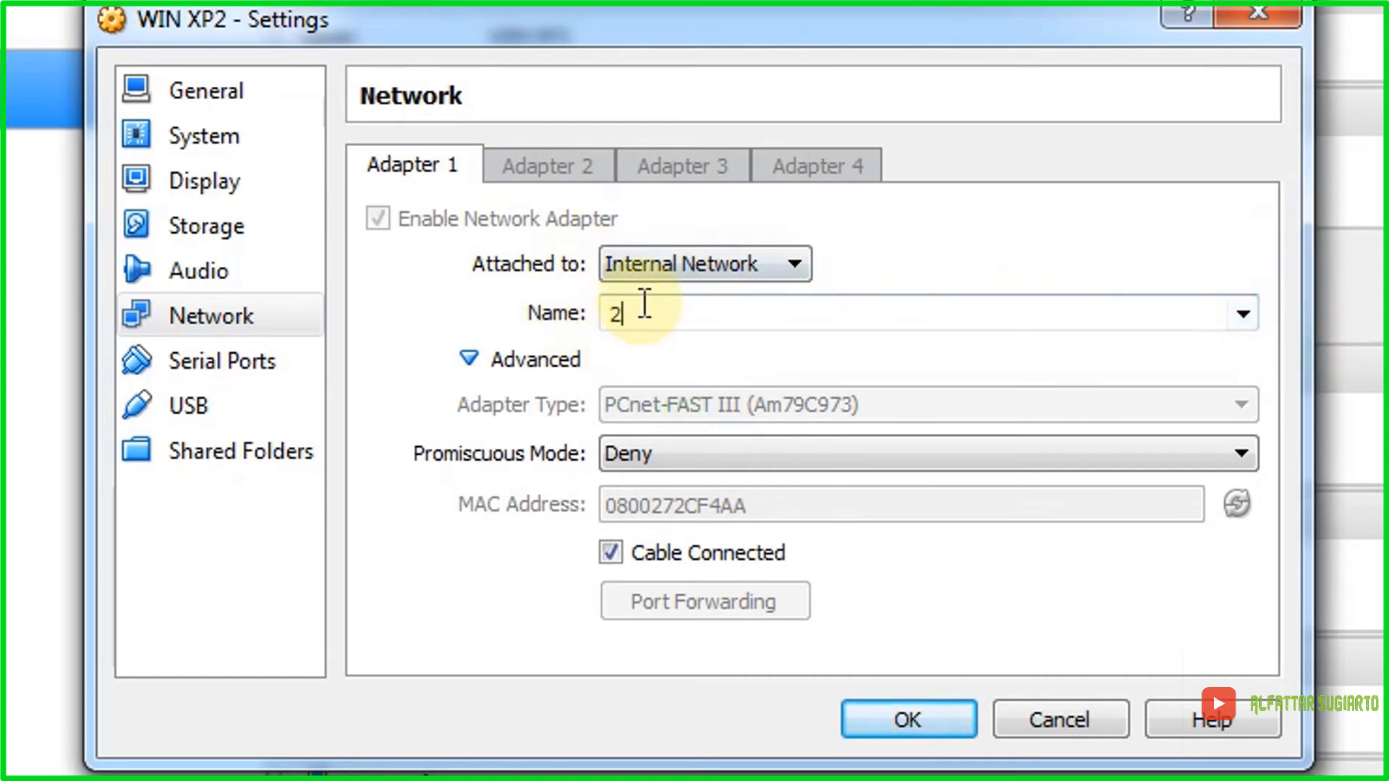
{"action": "left_click", "coordinate": [1247, 304]}
{"action": "left_click", "coordinate": [676, 371]}
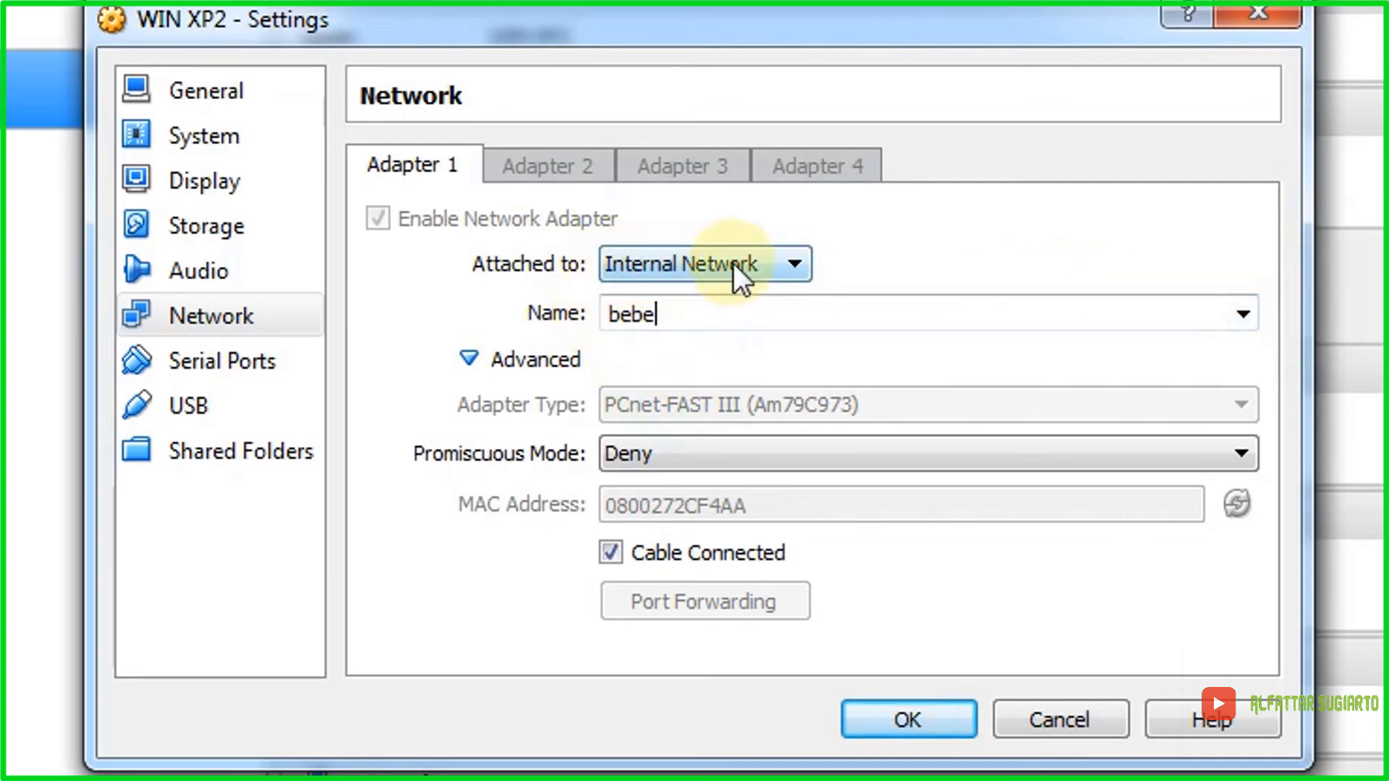
{"action": "left_click", "coordinate": [898, 713]}
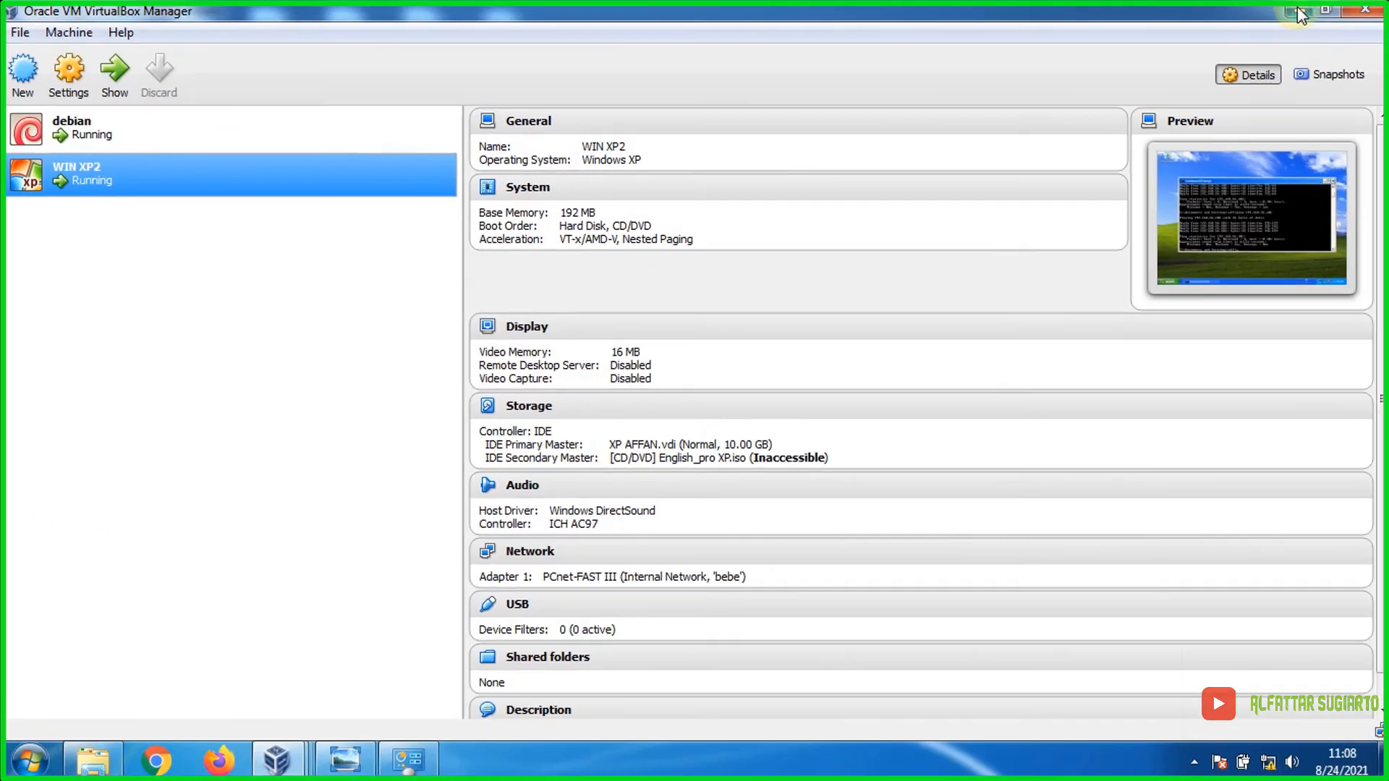
{"action": "left_click", "coordinate": [1298, 11]}
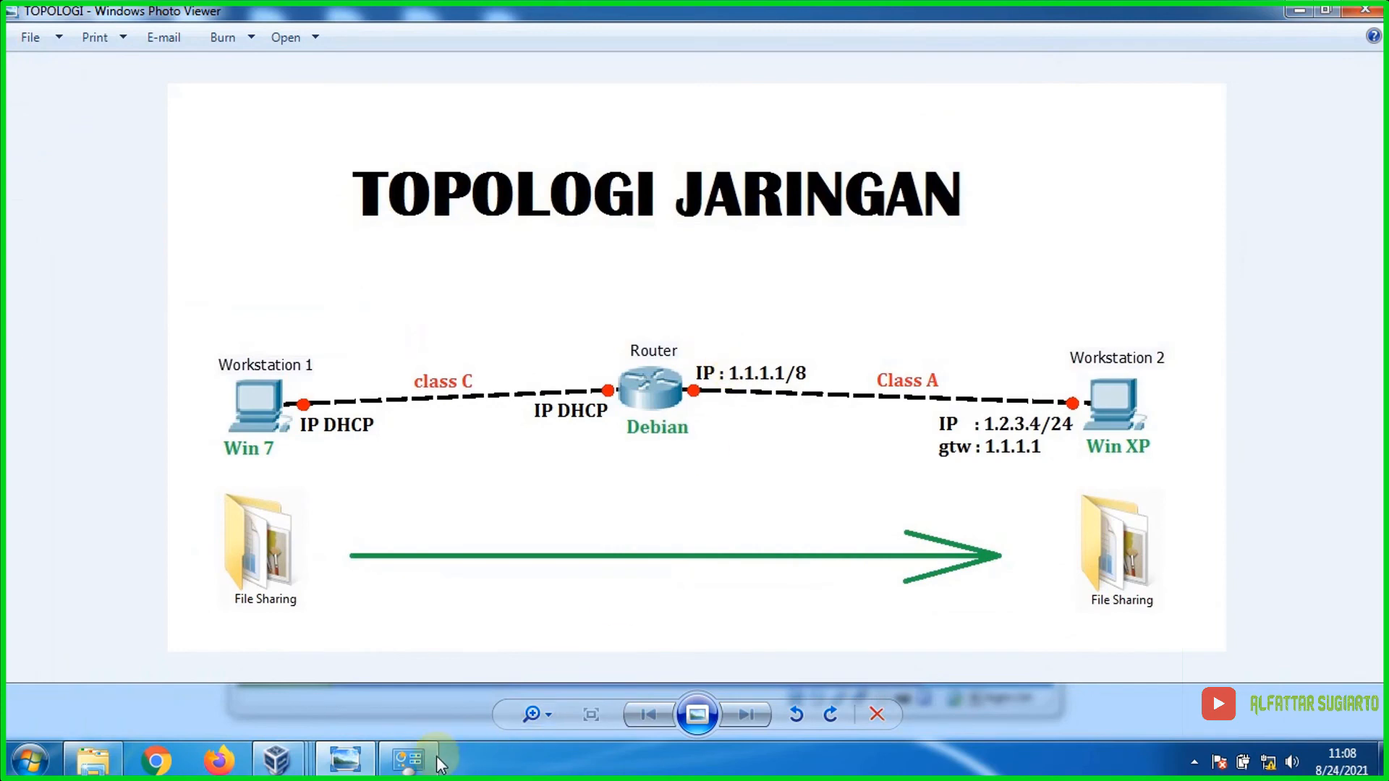
Step: Switch to the WIN XP2 VM showing 4/4 ping replies from 192.168.56.101
{"action": "left_click", "coordinate": [391, 760]}
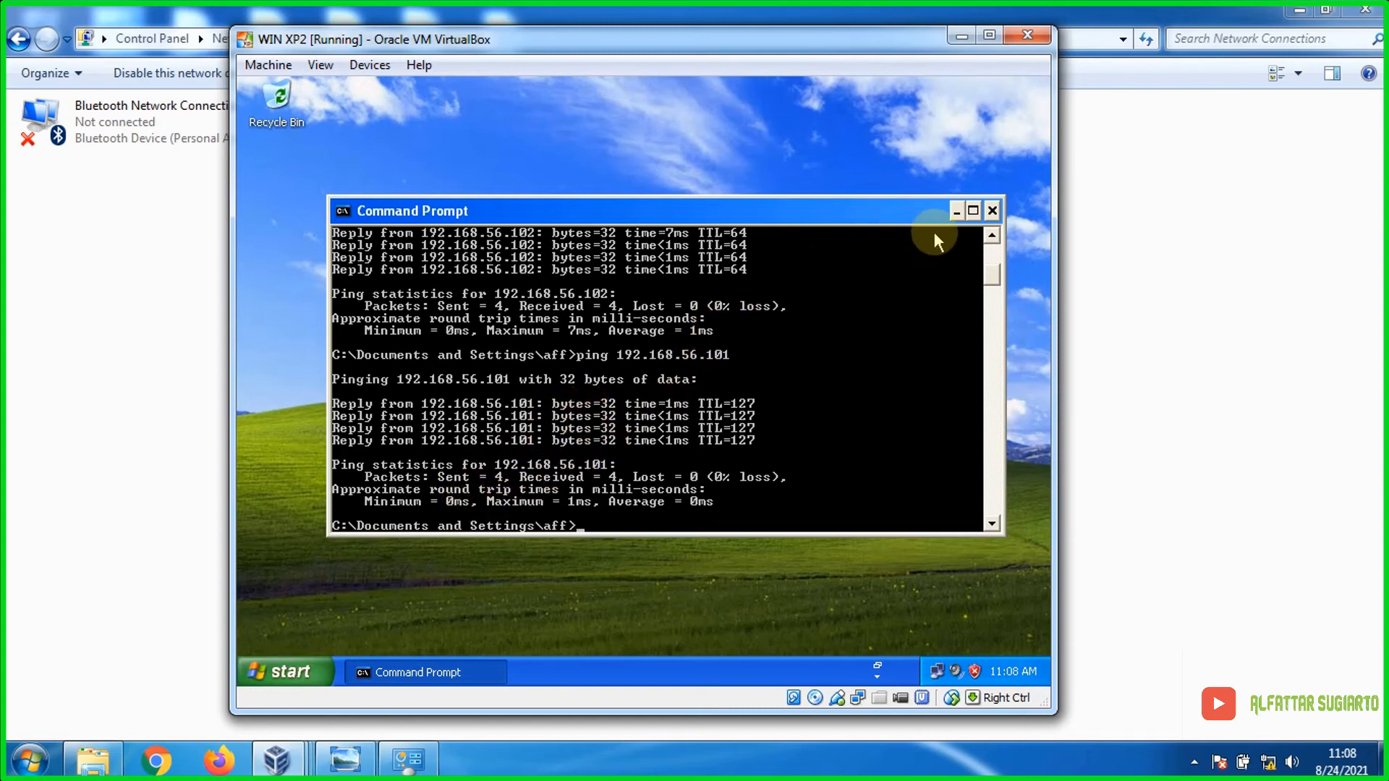
Step: In the XP VM, enter \\192.168.56.101 in My Documents' address bar to list its Users share
{"action": "left_click", "coordinate": [993, 211]}
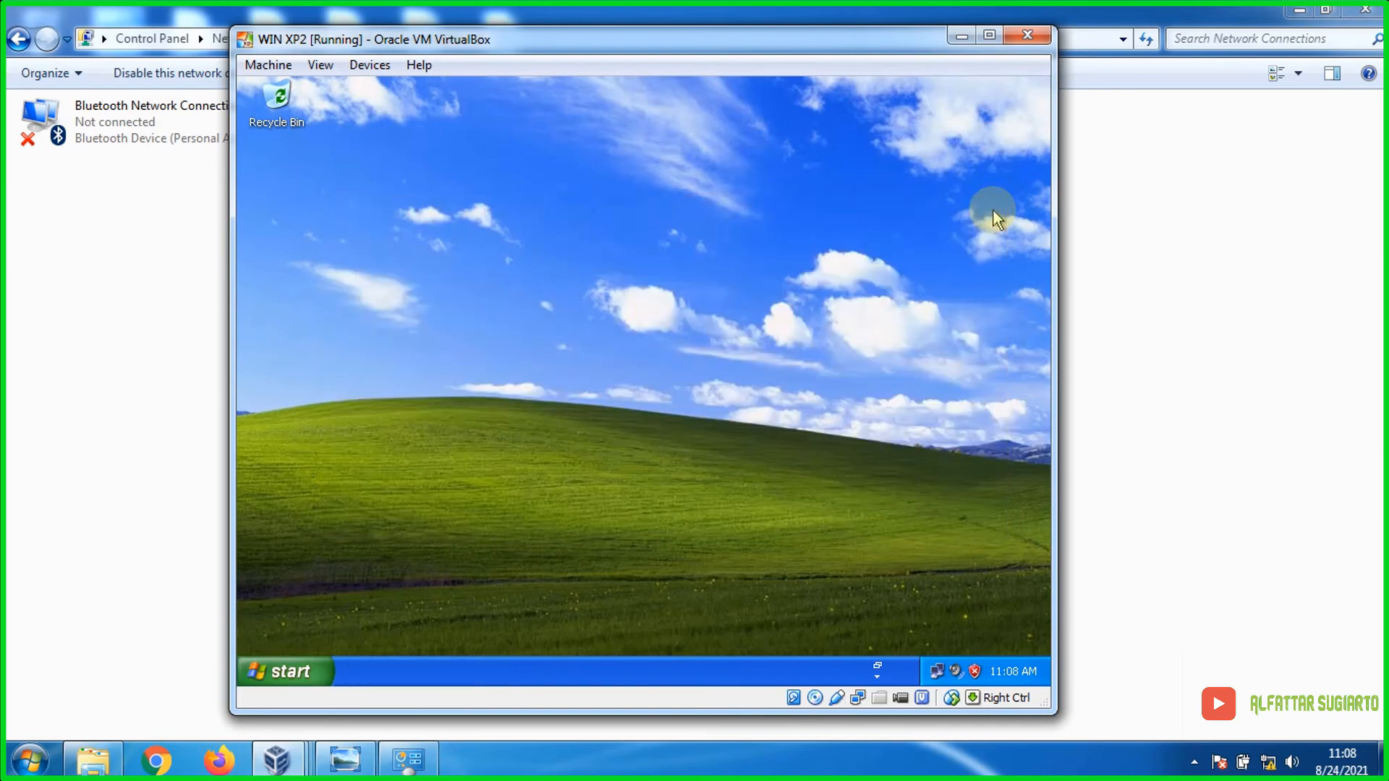
{"action": "left_click", "coordinate": [314, 671]}
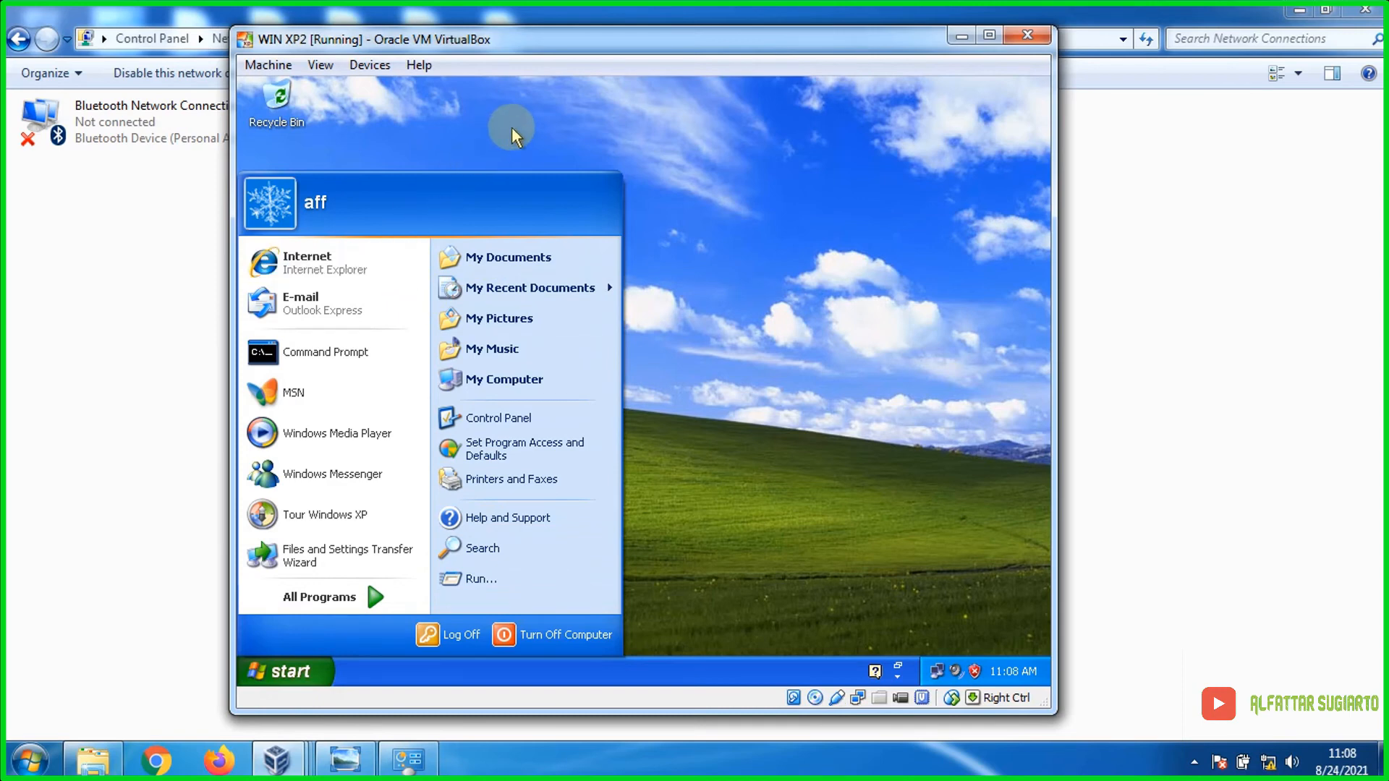
{"action": "left_click", "coordinate": [534, 259]}
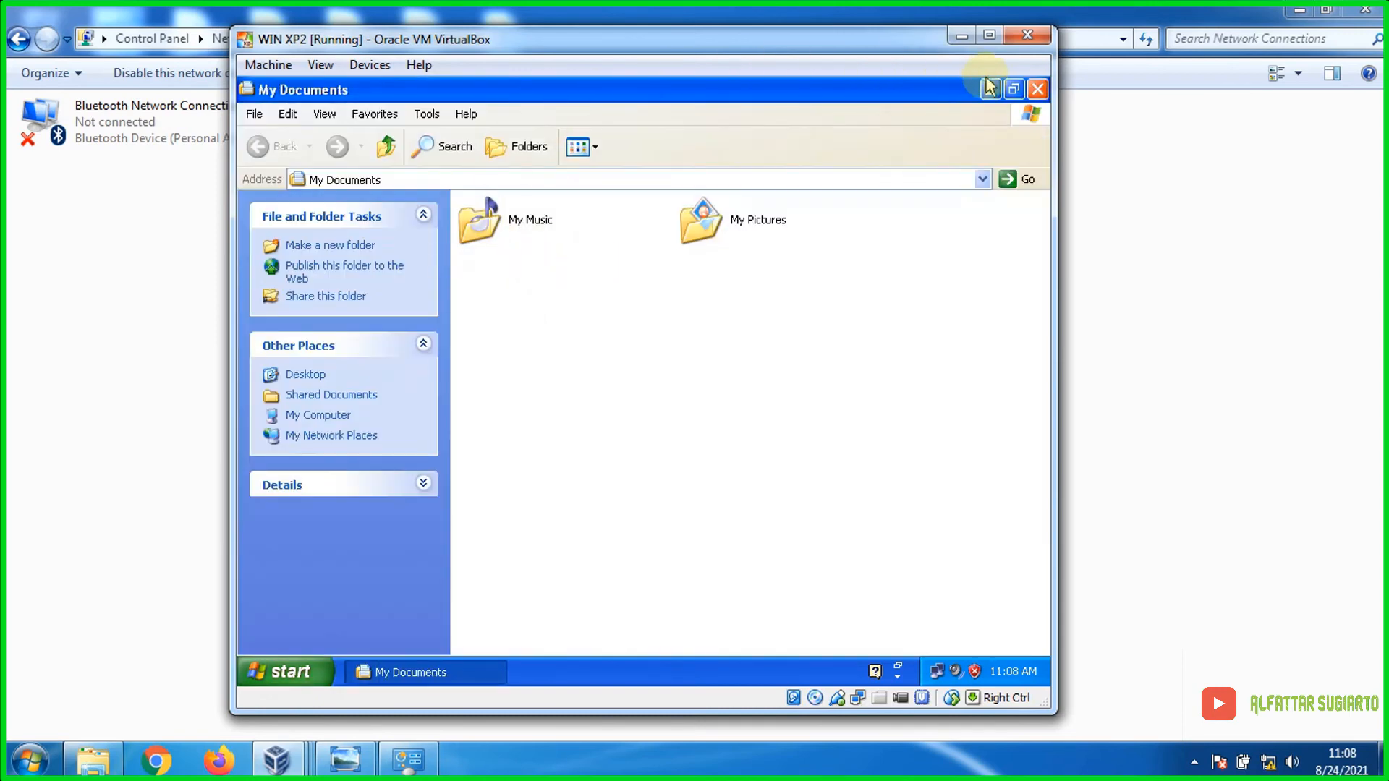
{"action": "left_click", "coordinate": [472, 179]}
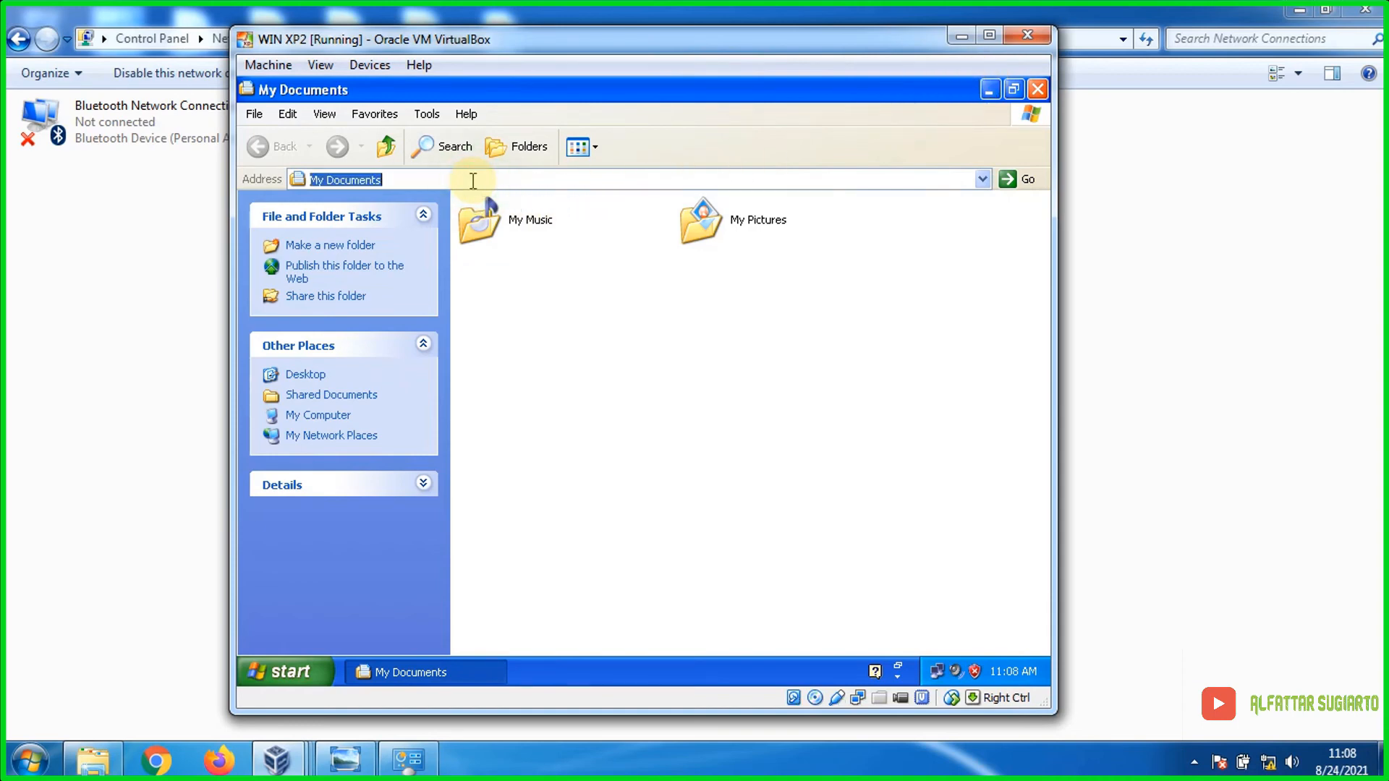
{"action": "type", "text": "\\\\"}
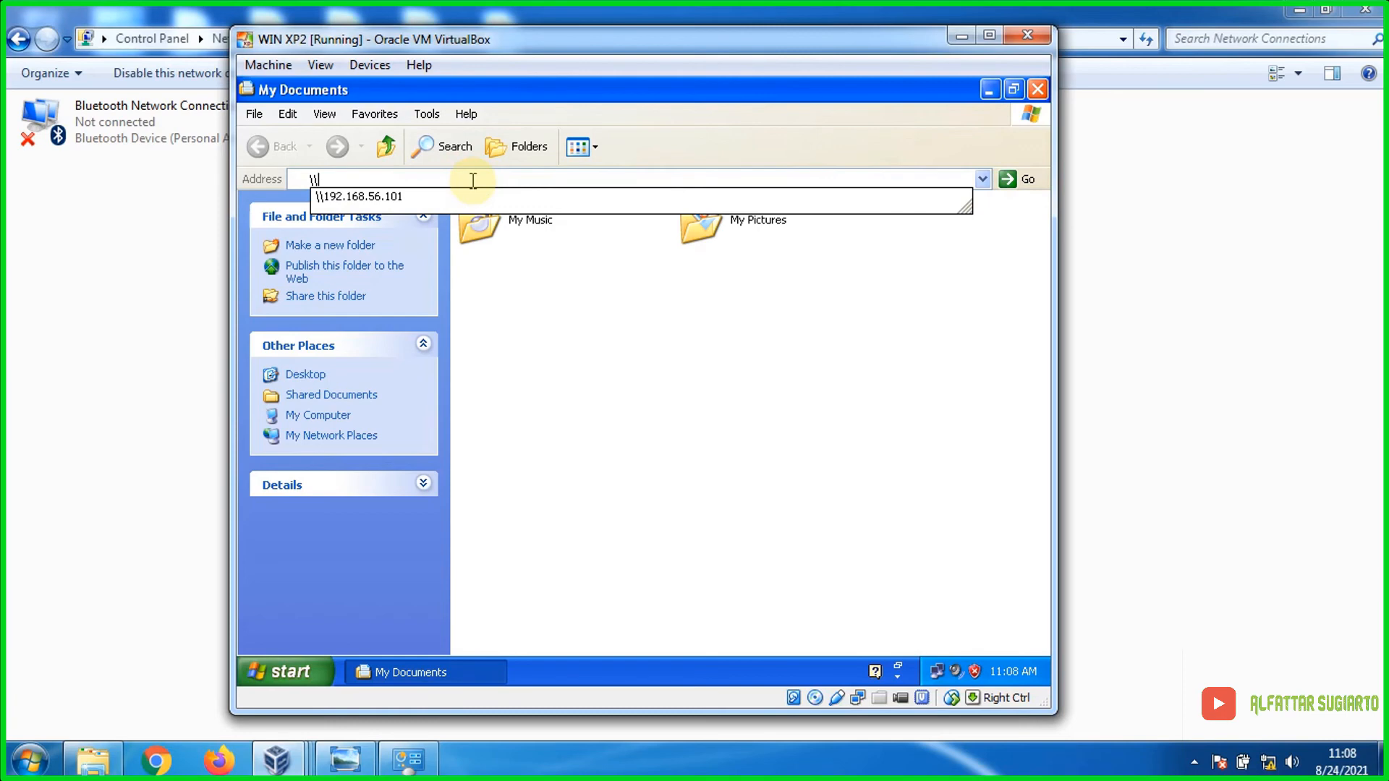
{"action": "type", "text": "192"}
{"action": "type", "text": ".1"}
{"action": "type", "text": "68.56.101"}
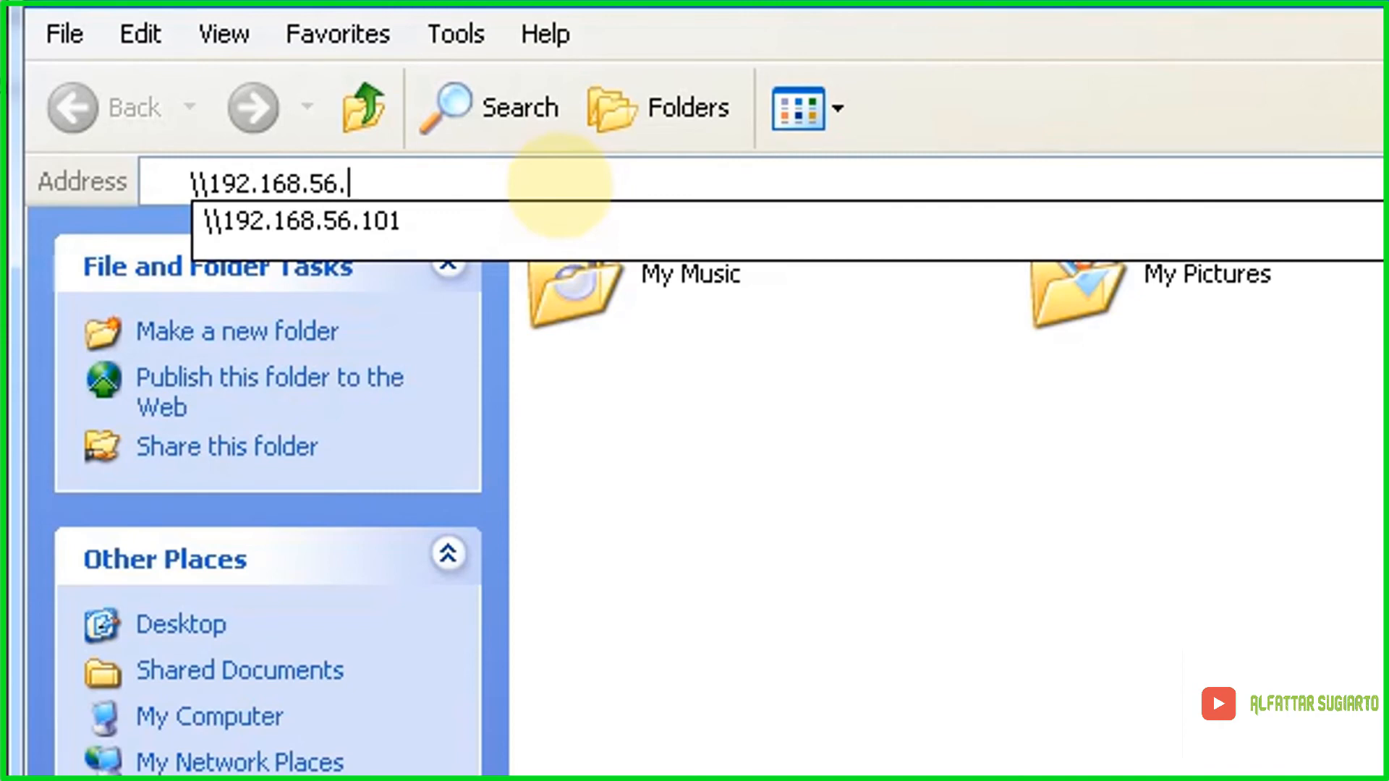
{"action": "key", "text": "Return"}
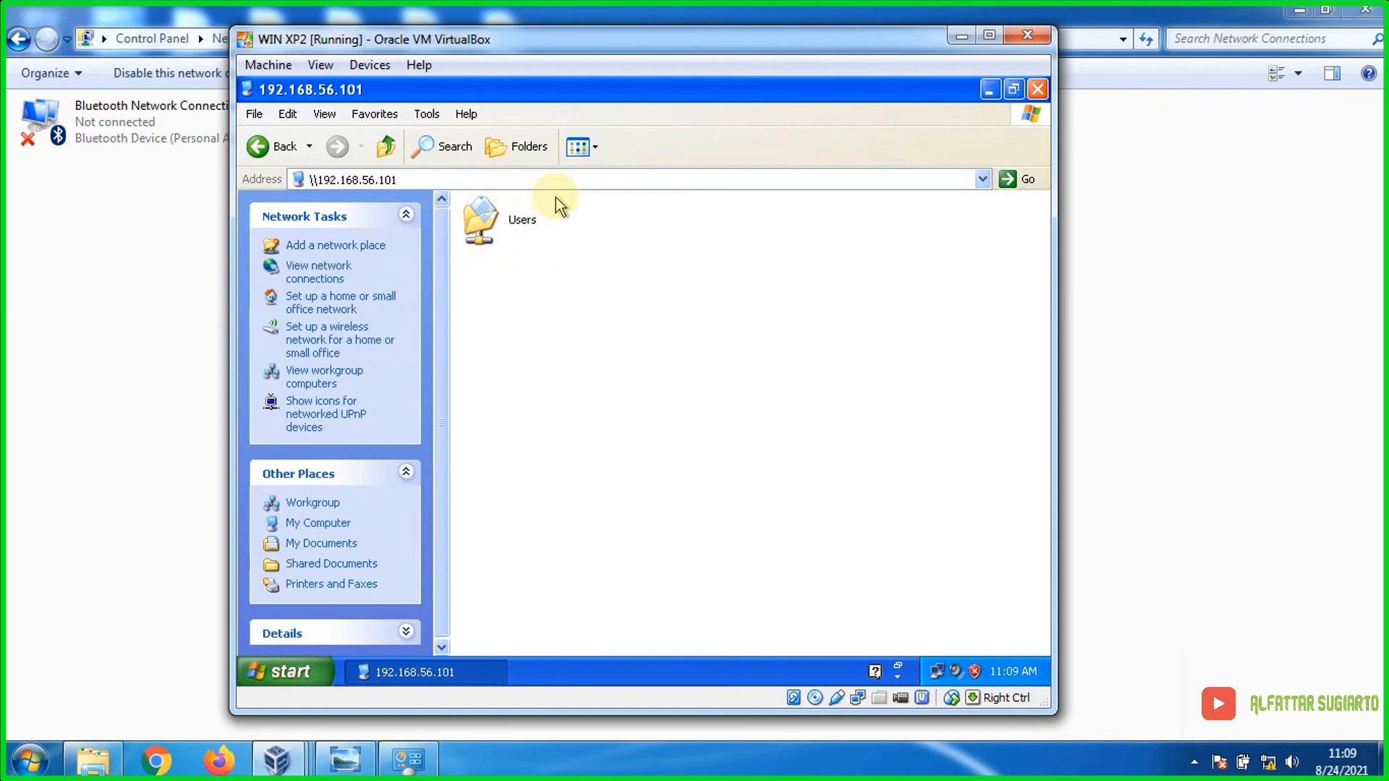
{"action": "left_click", "coordinate": [93, 761]}
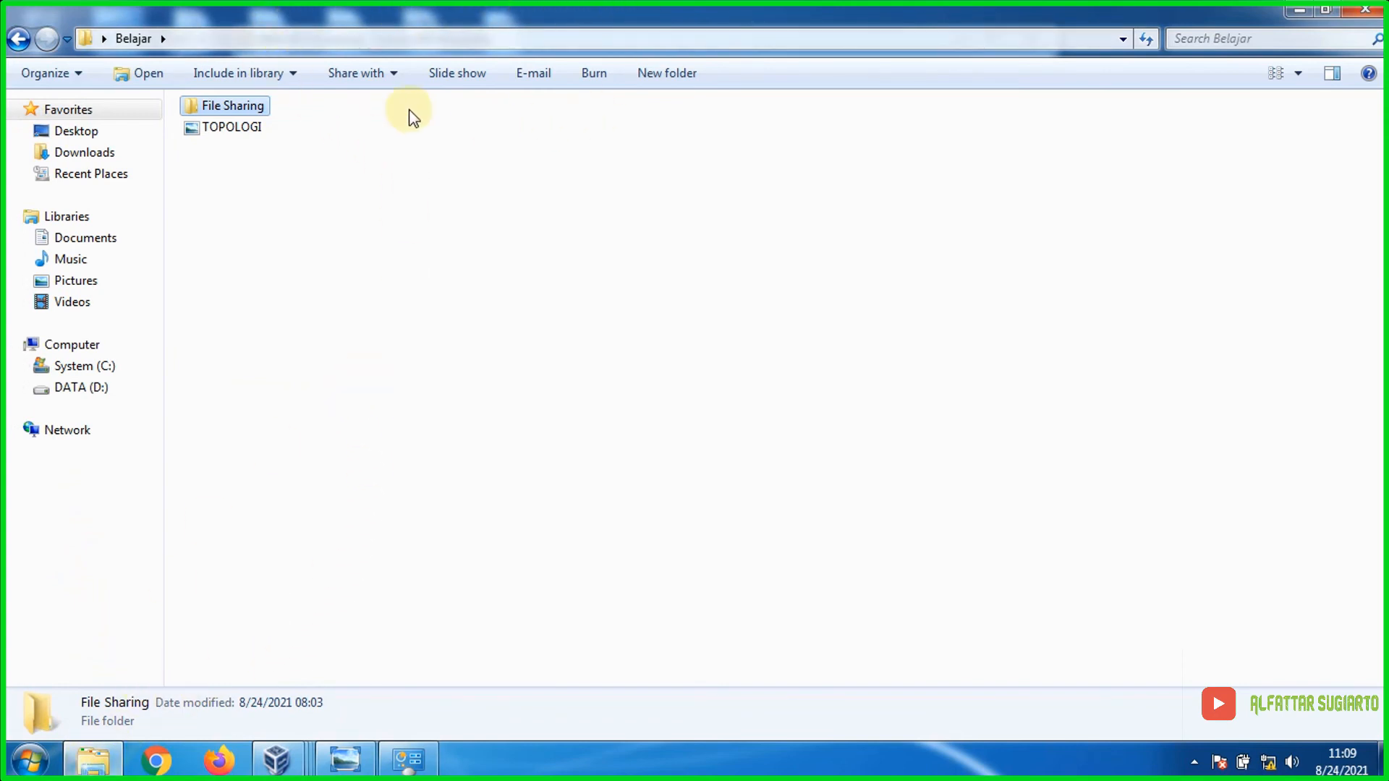
Step: Open the File Sharing folder's Properties, go to its Sharing tab, and open Advanced Sharing
{"action": "left_click", "coordinate": [292, 179]}
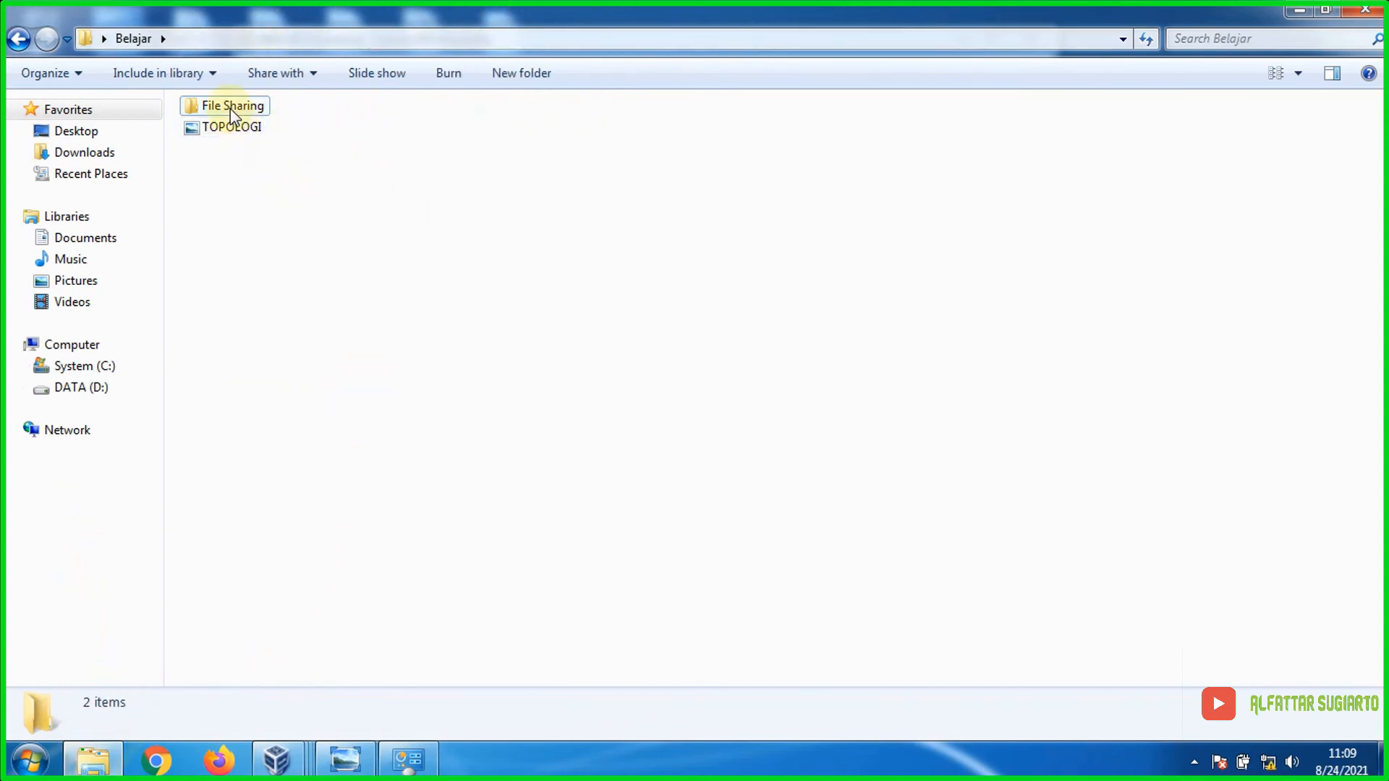
{"action": "left_click", "coordinate": [215, 107]}
{"action": "left_click", "coordinate": [293, 113]}
{"action": "left_click", "coordinate": [240, 109]}
{"action": "double_click", "coordinate": [241, 110]}
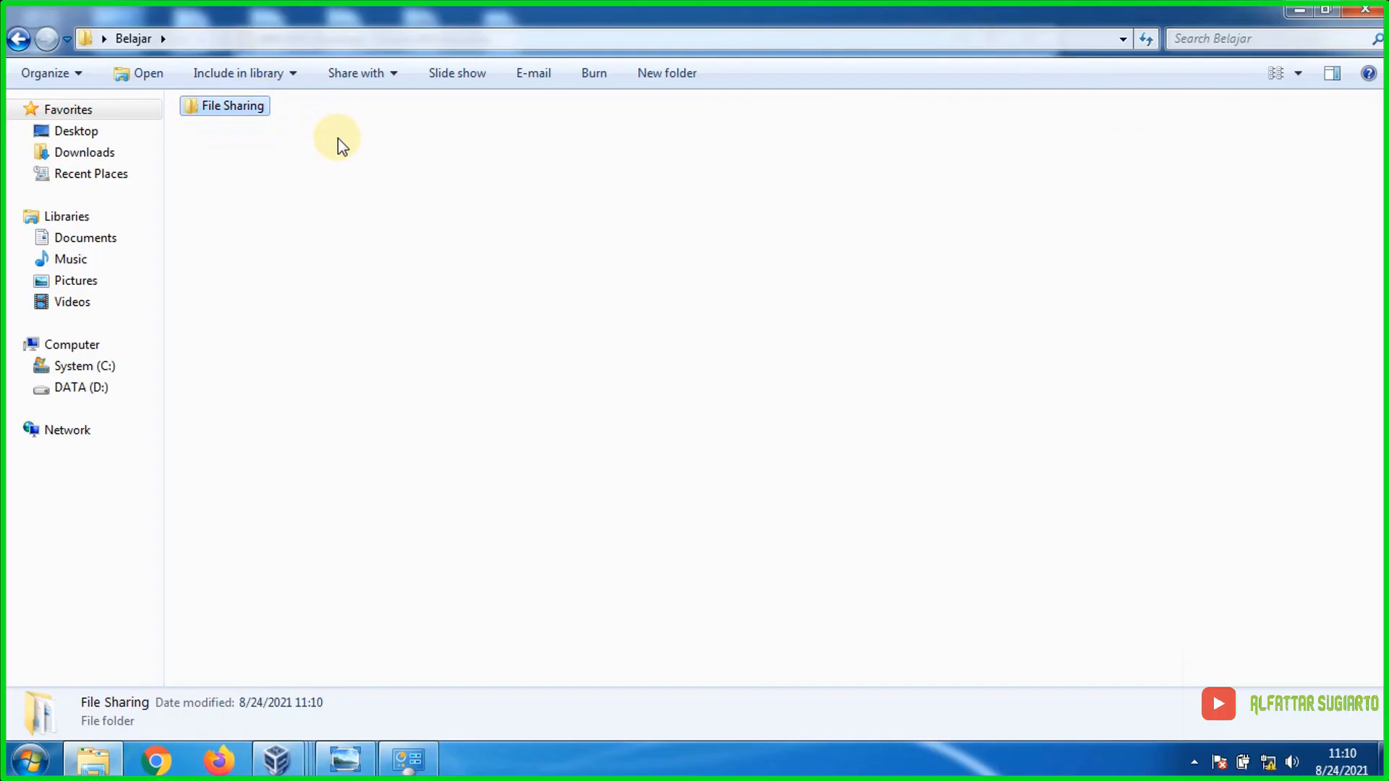
{"action": "left_click", "coordinate": [333, 144]}
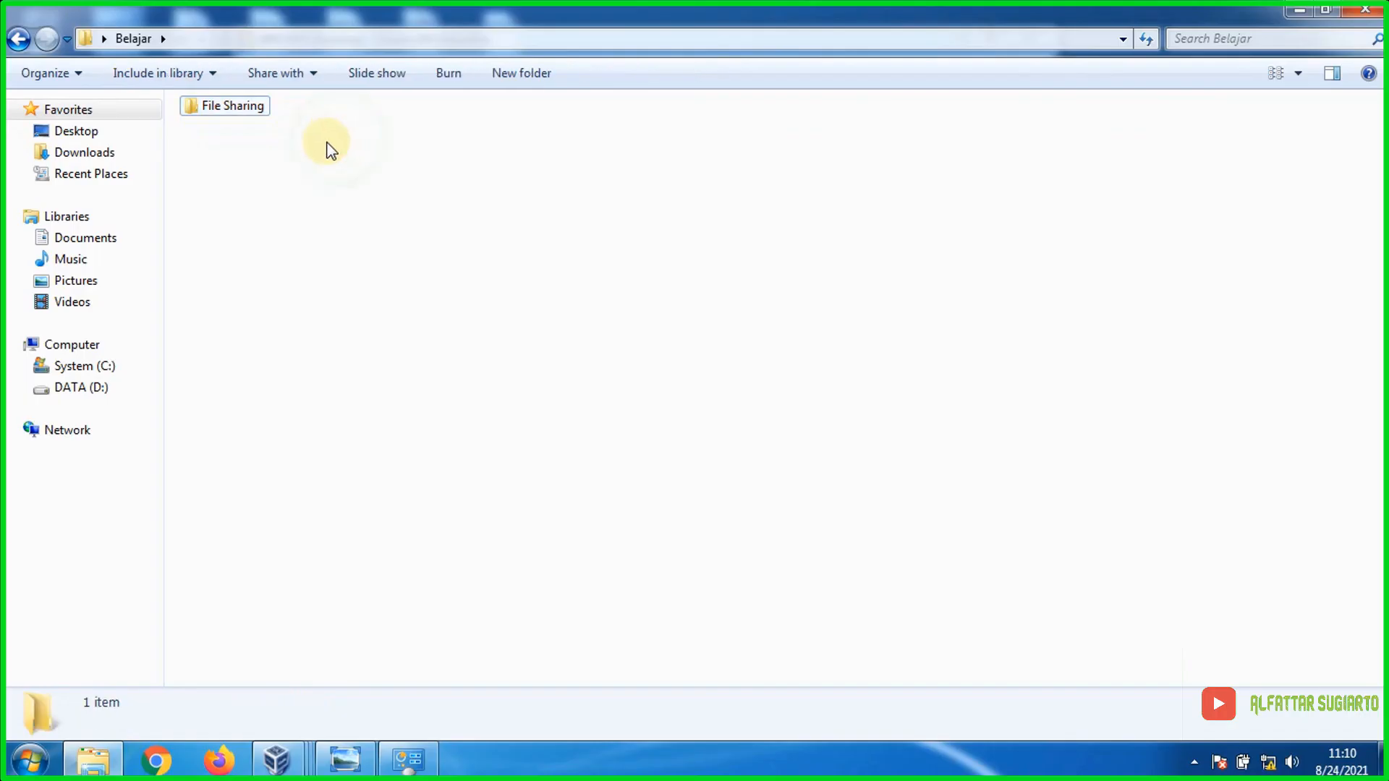
{"action": "right_click", "coordinate": [226, 112]}
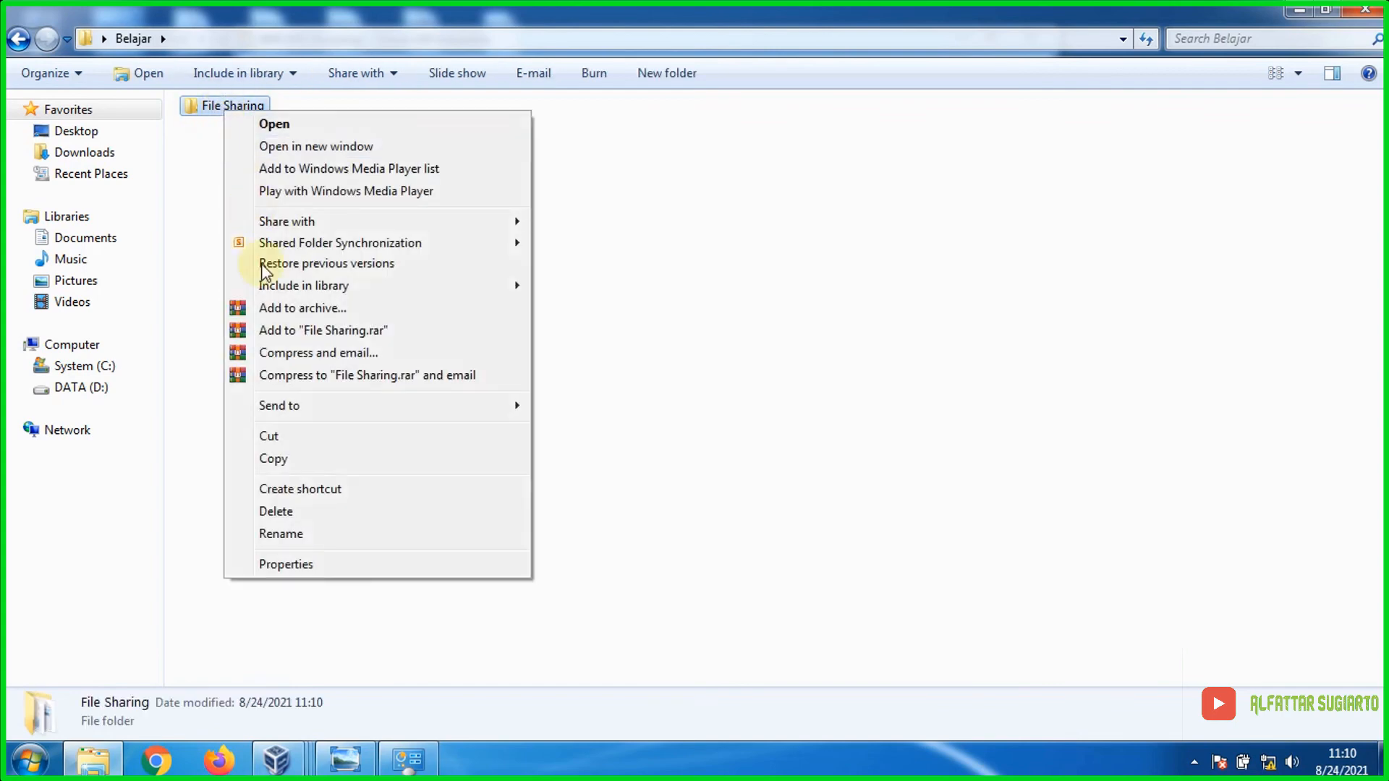
{"action": "left_click", "coordinate": [282, 564]}
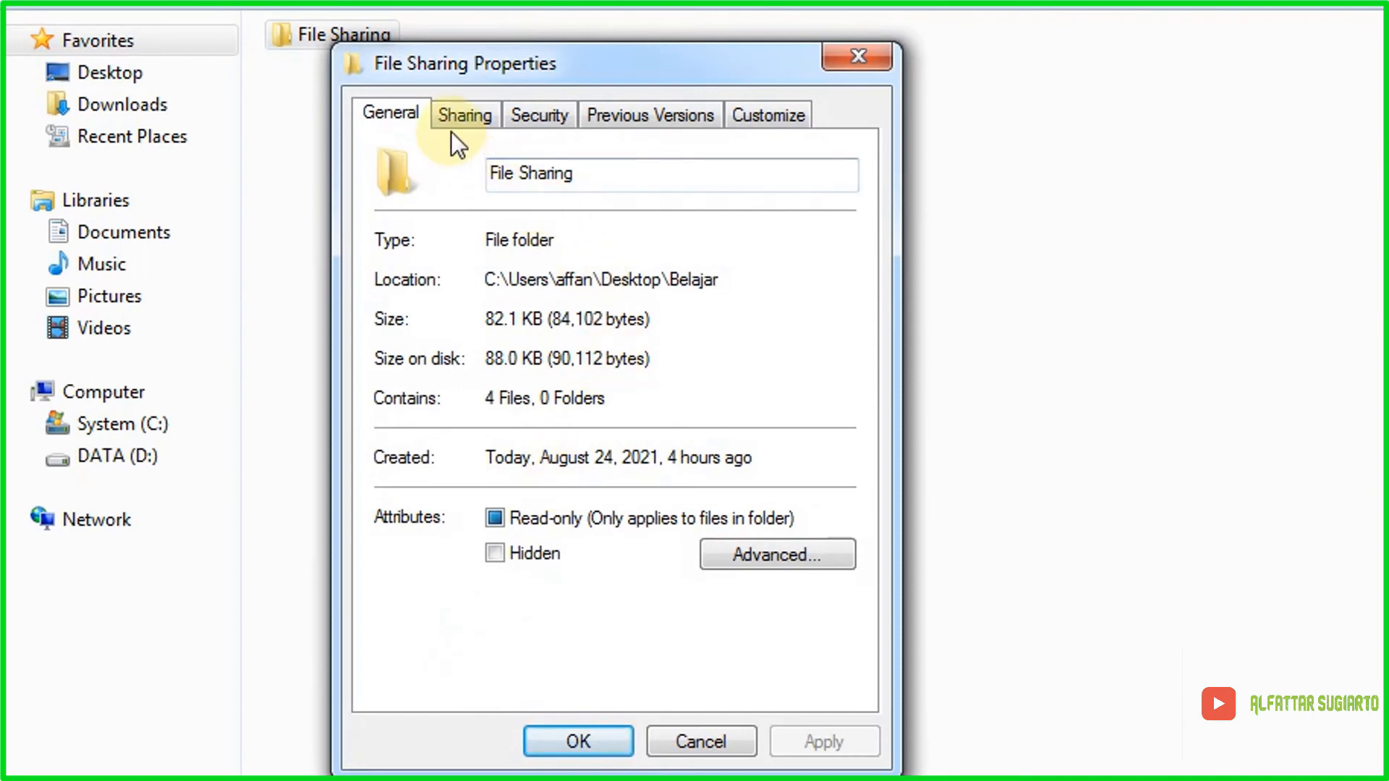
{"action": "left_click", "coordinate": [477, 117]}
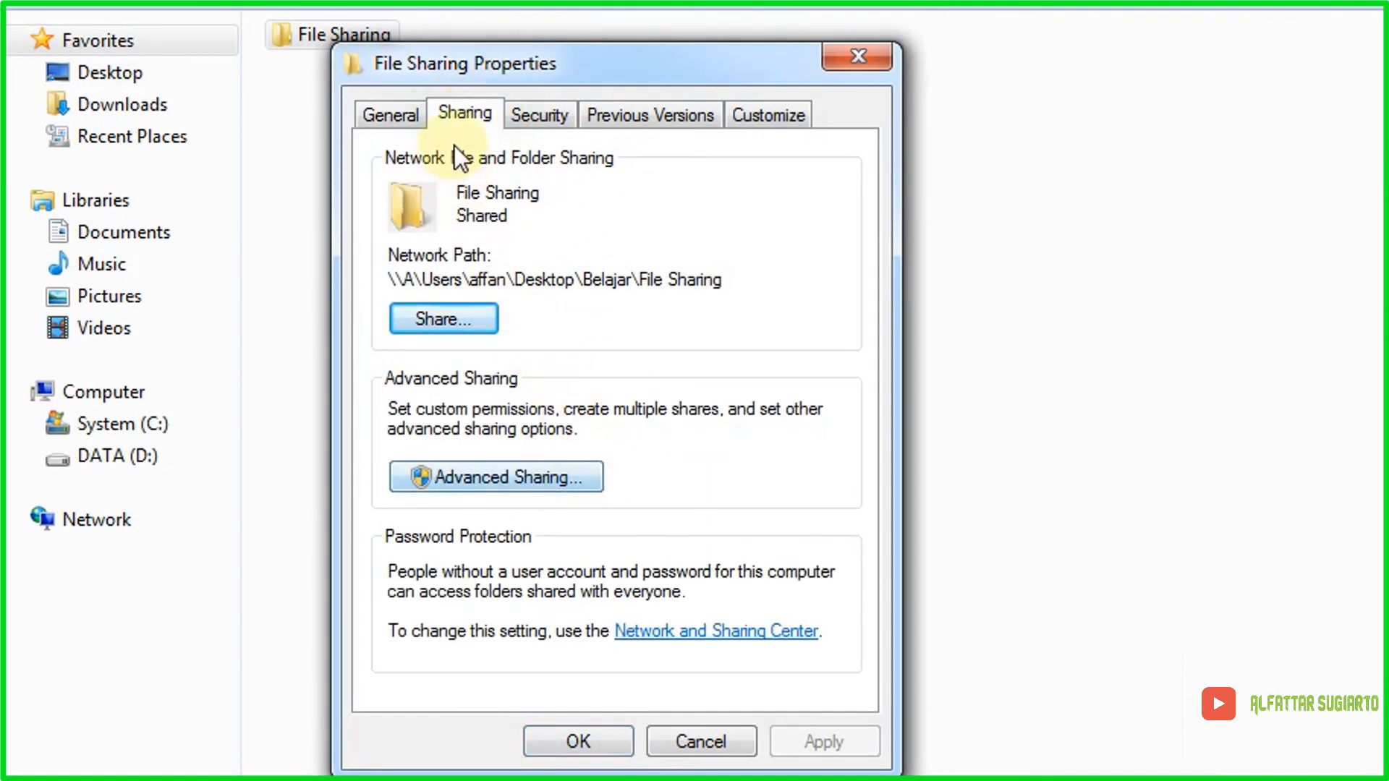
{"action": "left_click", "coordinate": [528, 482]}
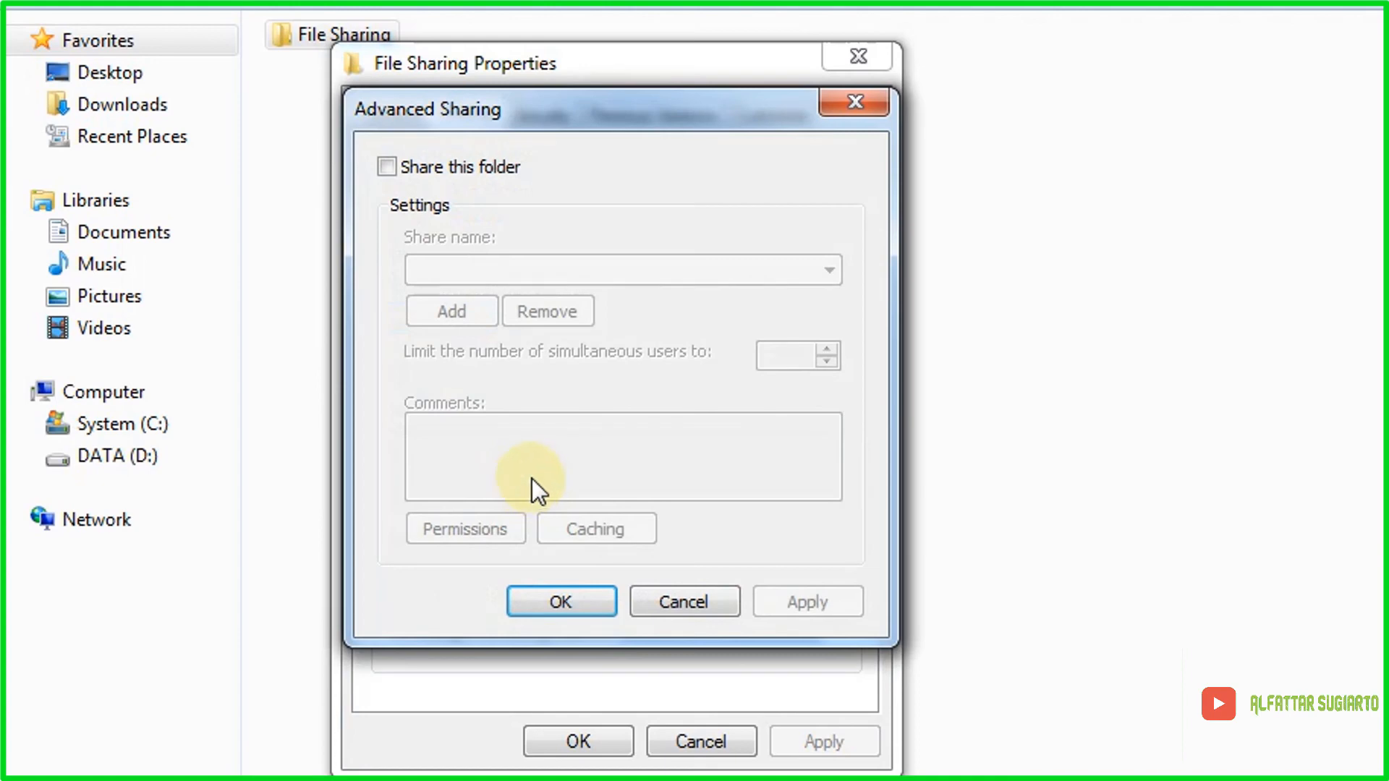
Step: Share the folder as 'File Sharing' under Advanced Sharing, giving Everyone Full Control permission
{"action": "left_click", "coordinate": [388, 168]}
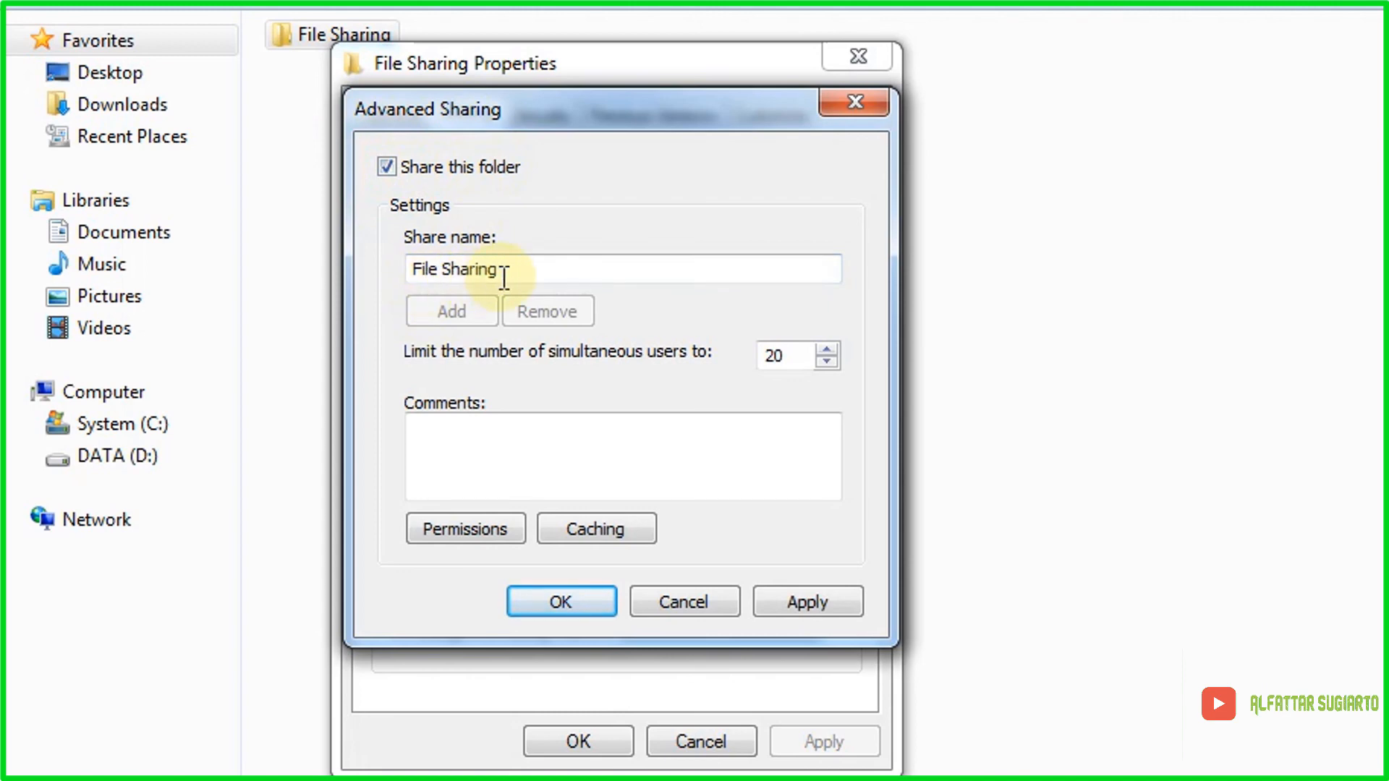
{"action": "left_click", "coordinate": [453, 532]}
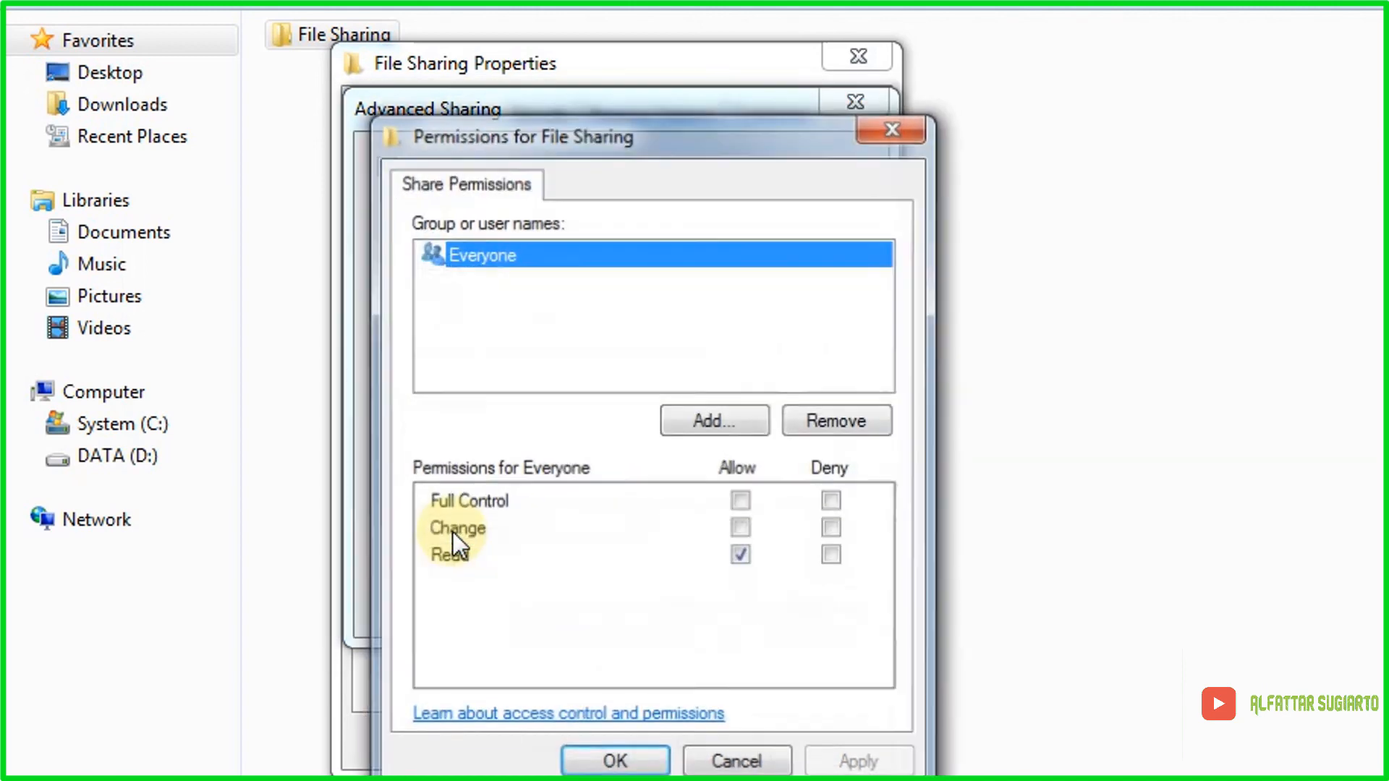
{"action": "left_click", "coordinate": [742, 501]}
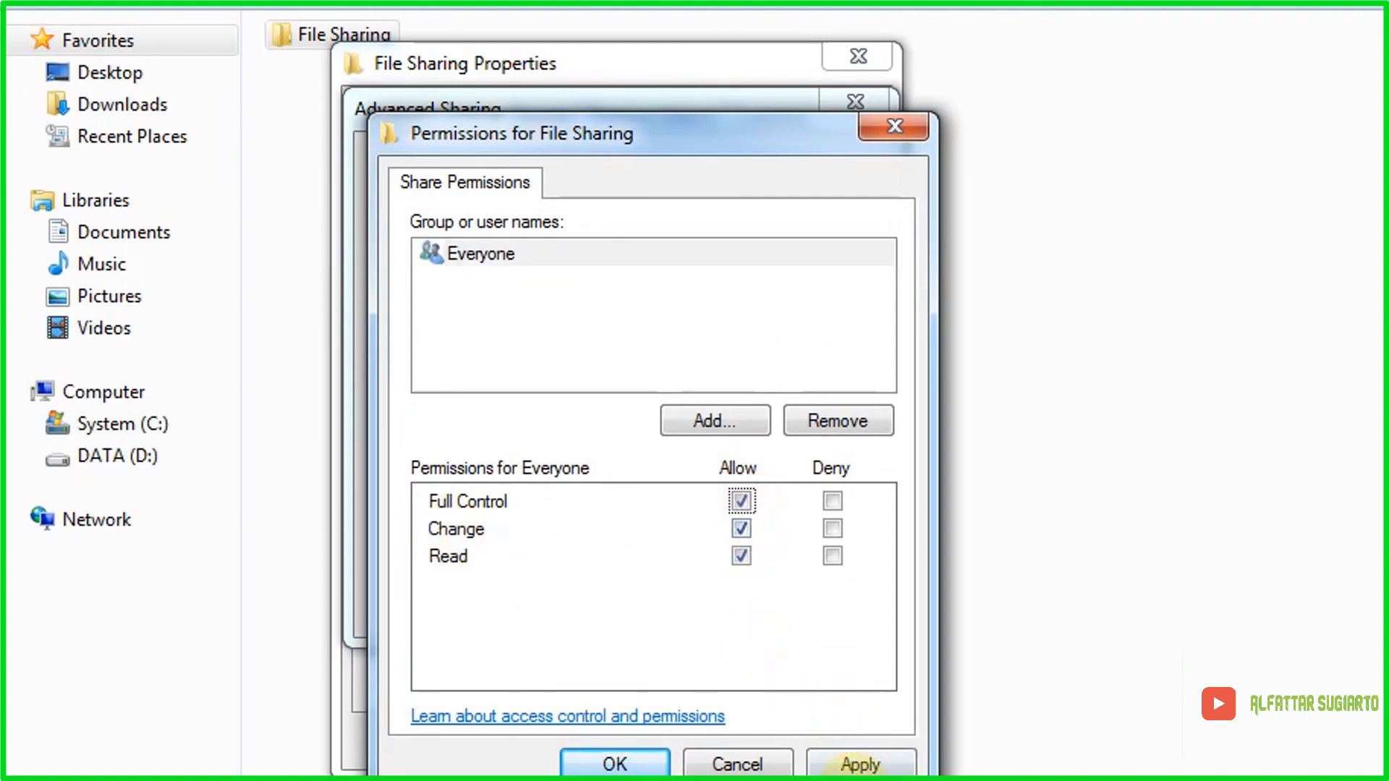
{"action": "left_click", "coordinate": [861, 765]}
{"action": "left_click", "coordinate": [615, 764]}
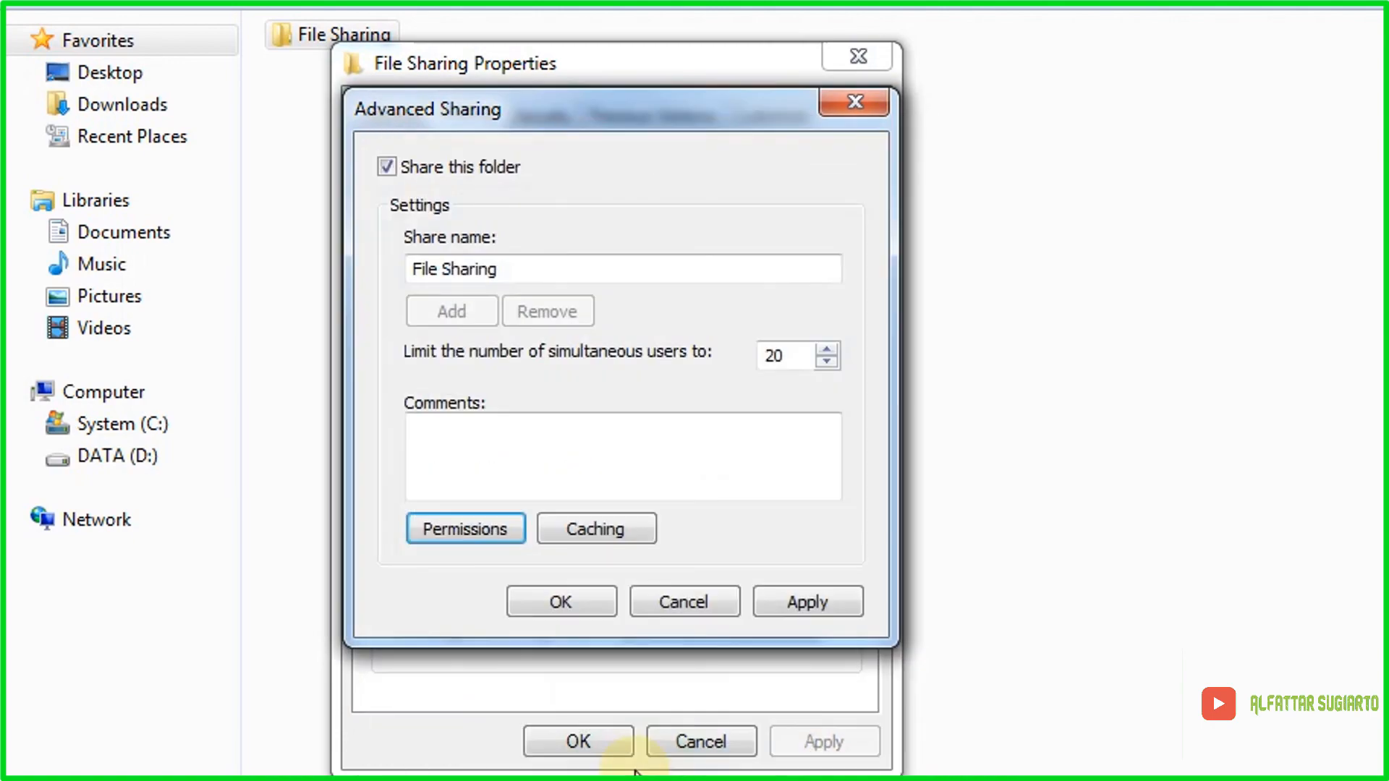
{"action": "left_click", "coordinate": [568, 608]}
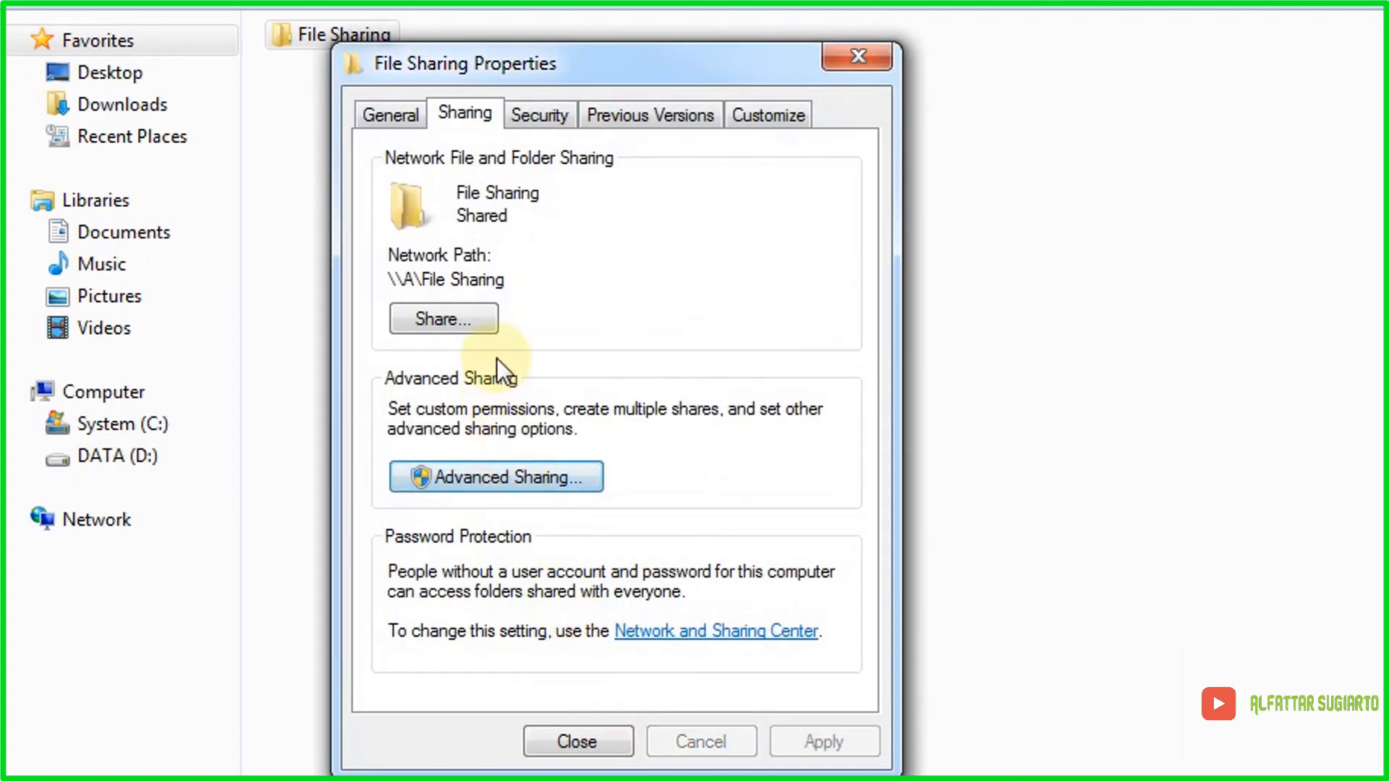
{"action": "left_click", "coordinate": [461, 315]}
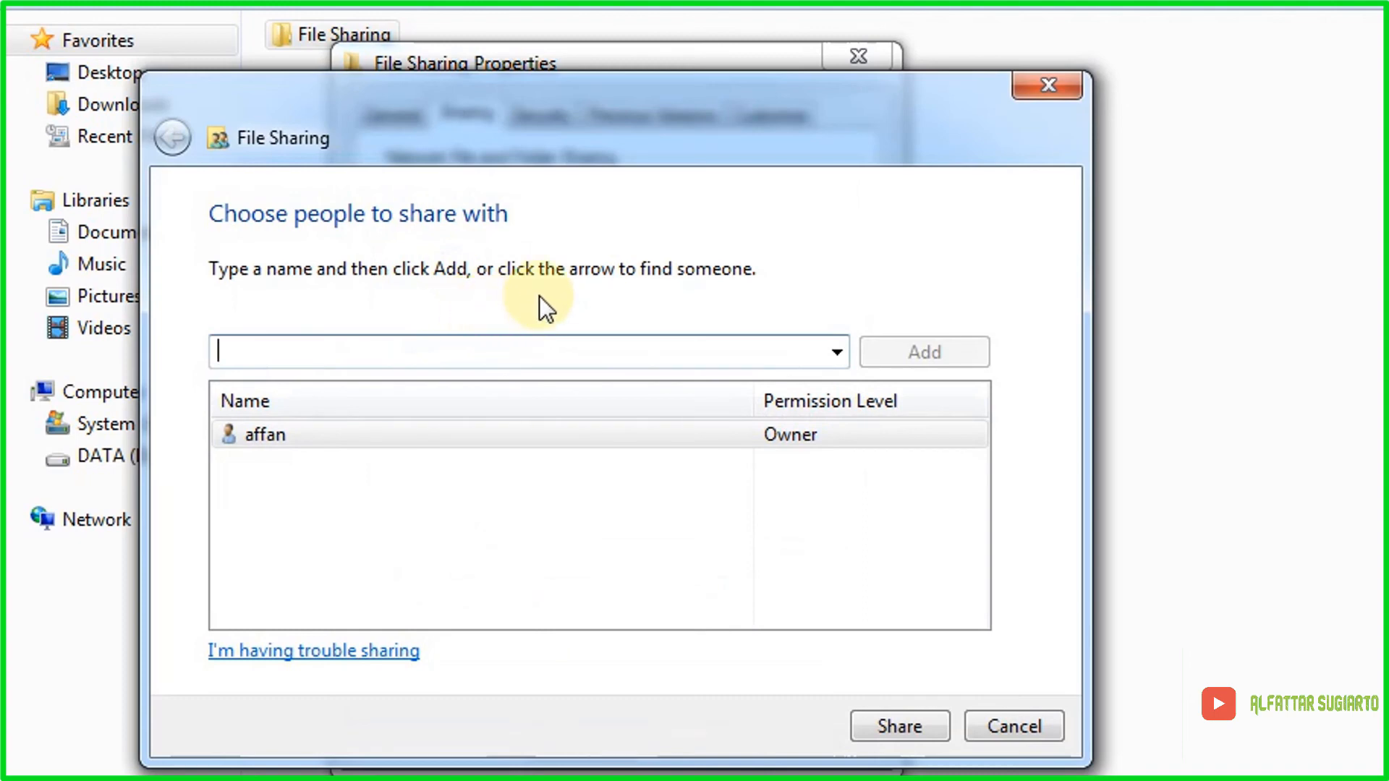
Step: Add Everyone with Read/Write permission, finish sharing, and close the File Sharing properties
{"action": "left_click", "coordinate": [838, 360]}
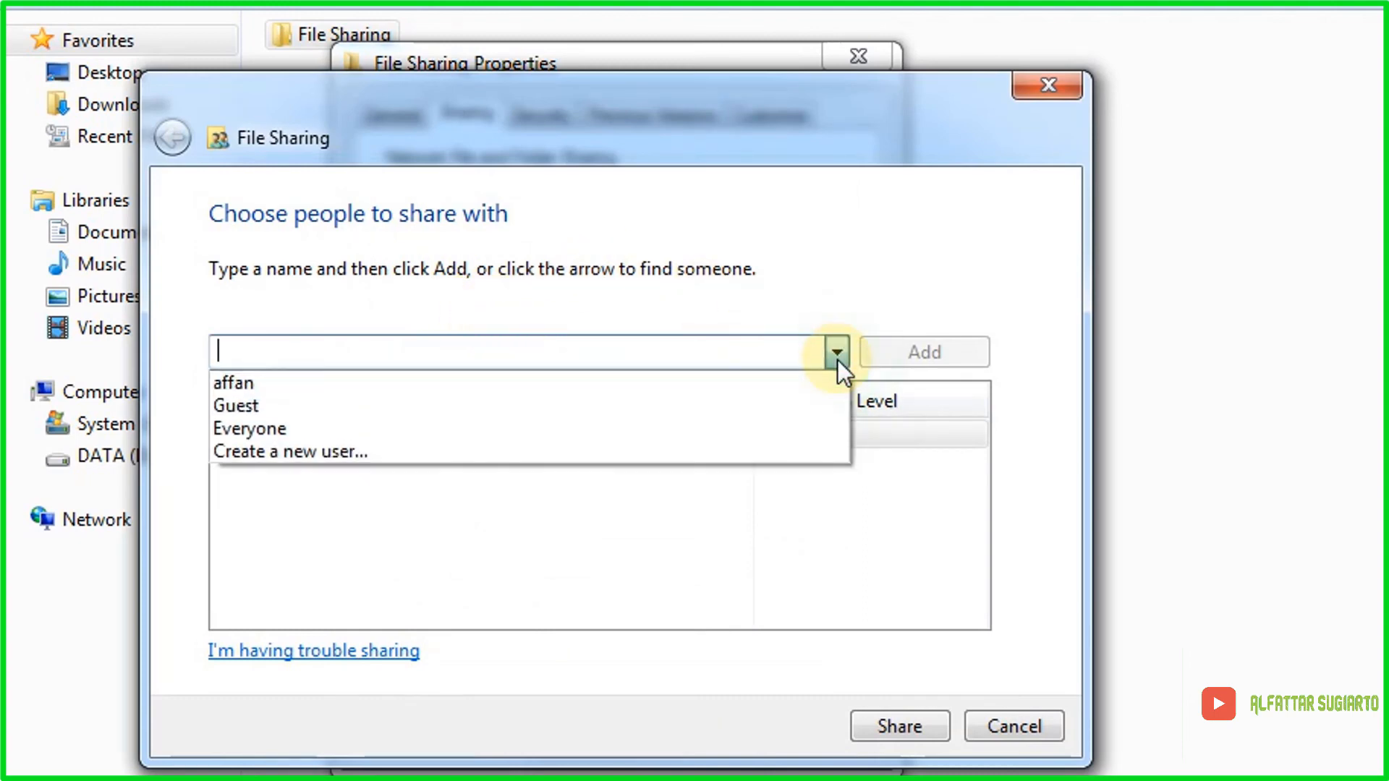
{"action": "left_click", "coordinate": [441, 426]}
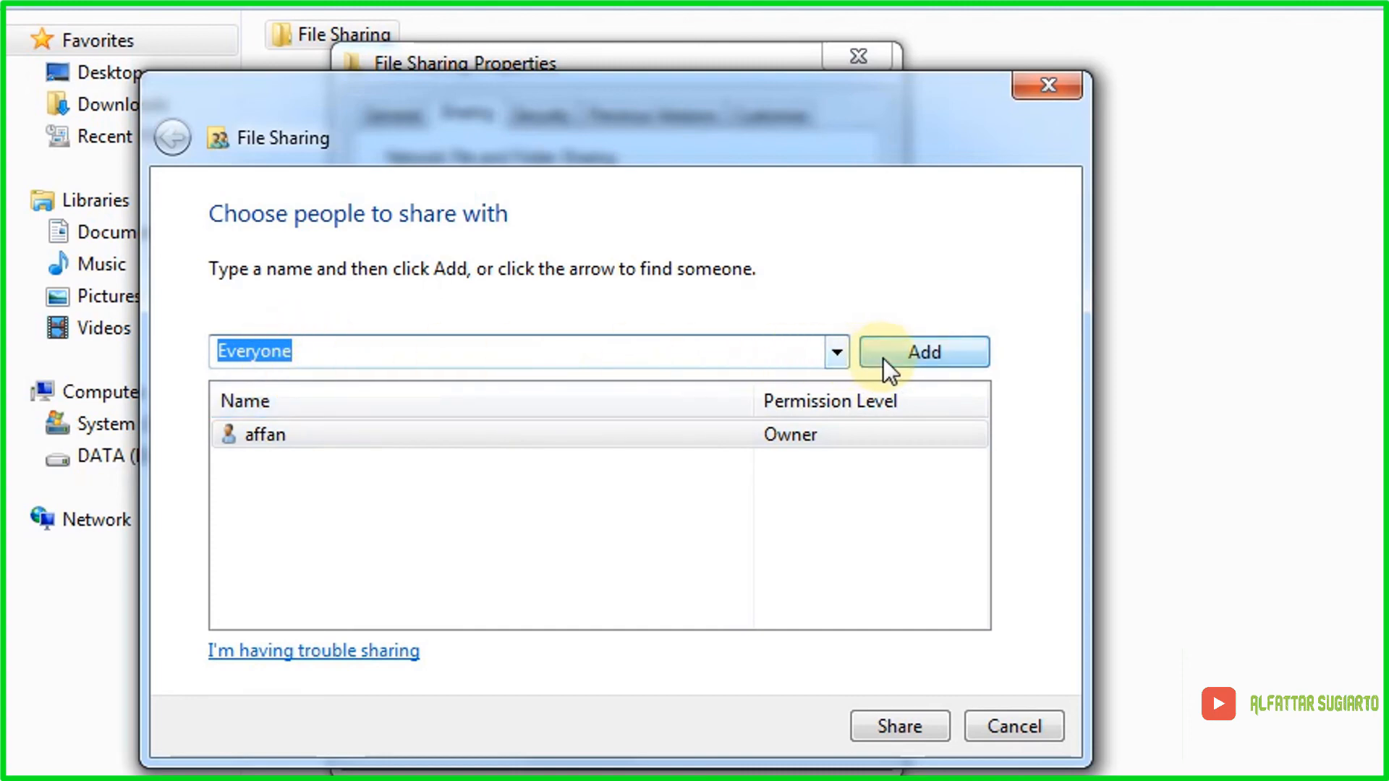
{"action": "left_click", "coordinate": [887, 358]}
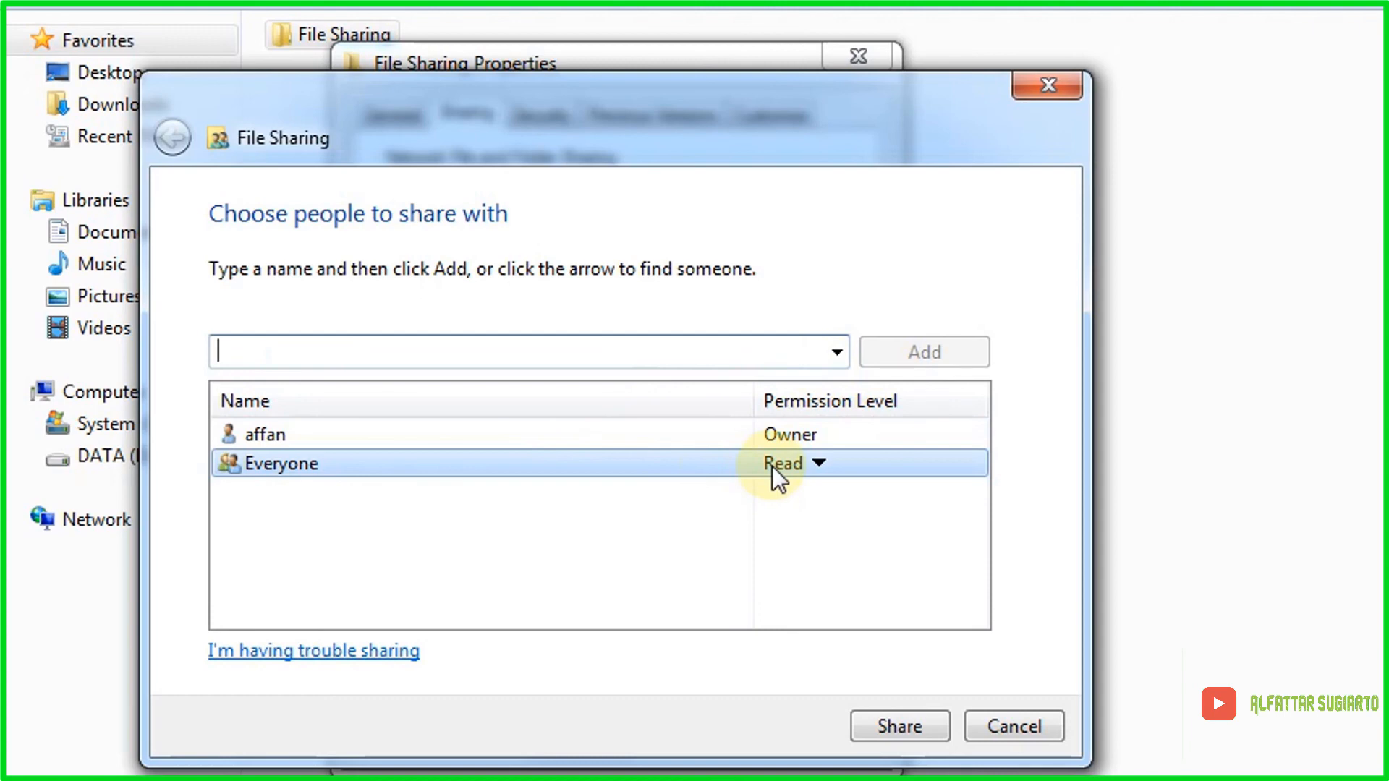
{"action": "left_click", "coordinate": [800, 466]}
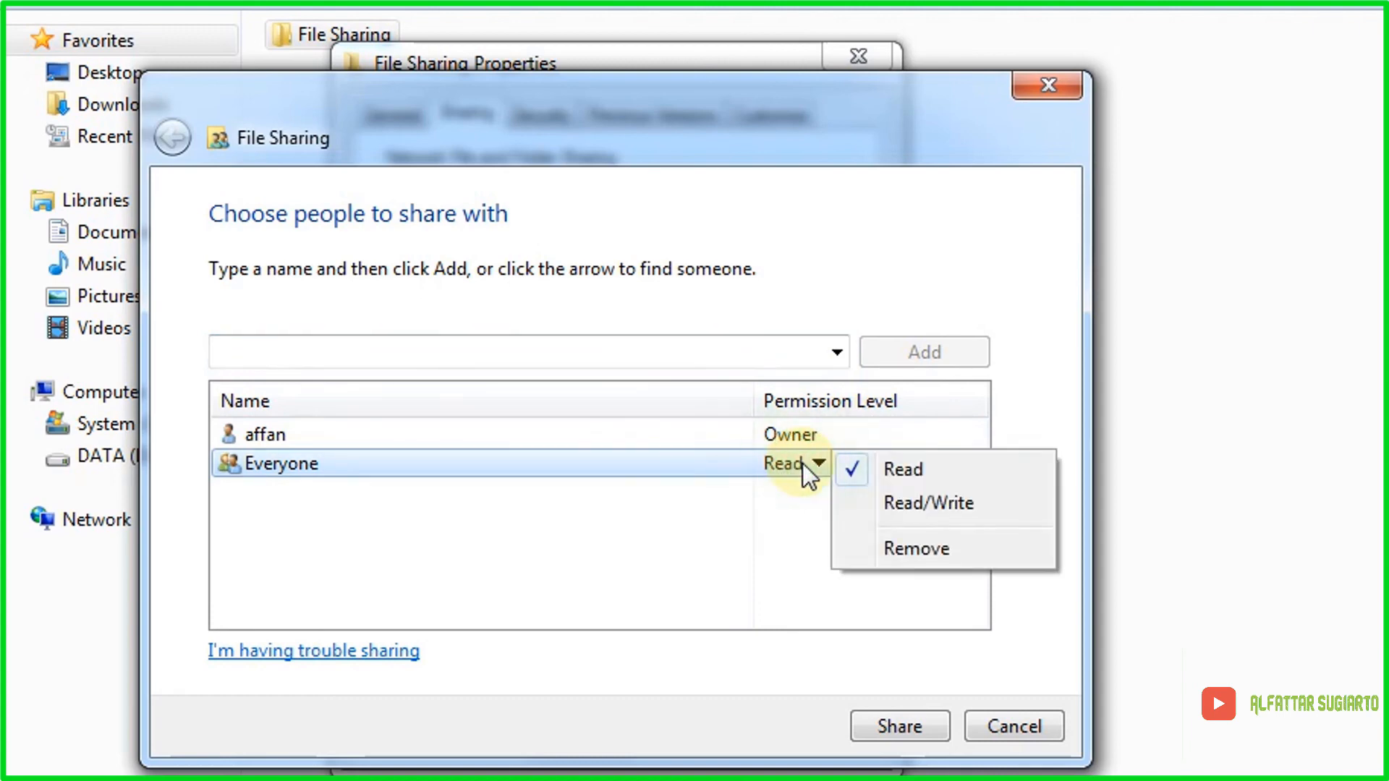
{"action": "left_click", "coordinate": [908, 503]}
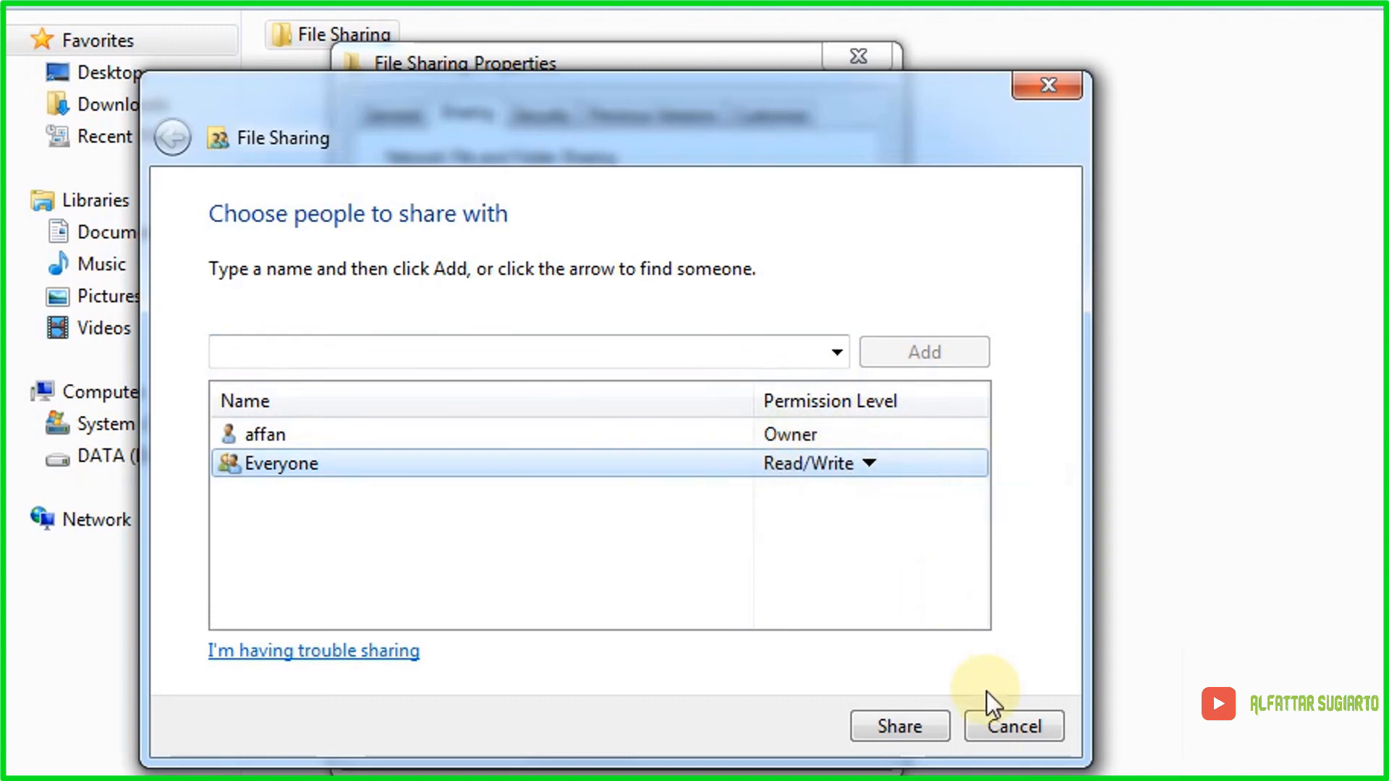
{"action": "left_click", "coordinate": [923, 723]}
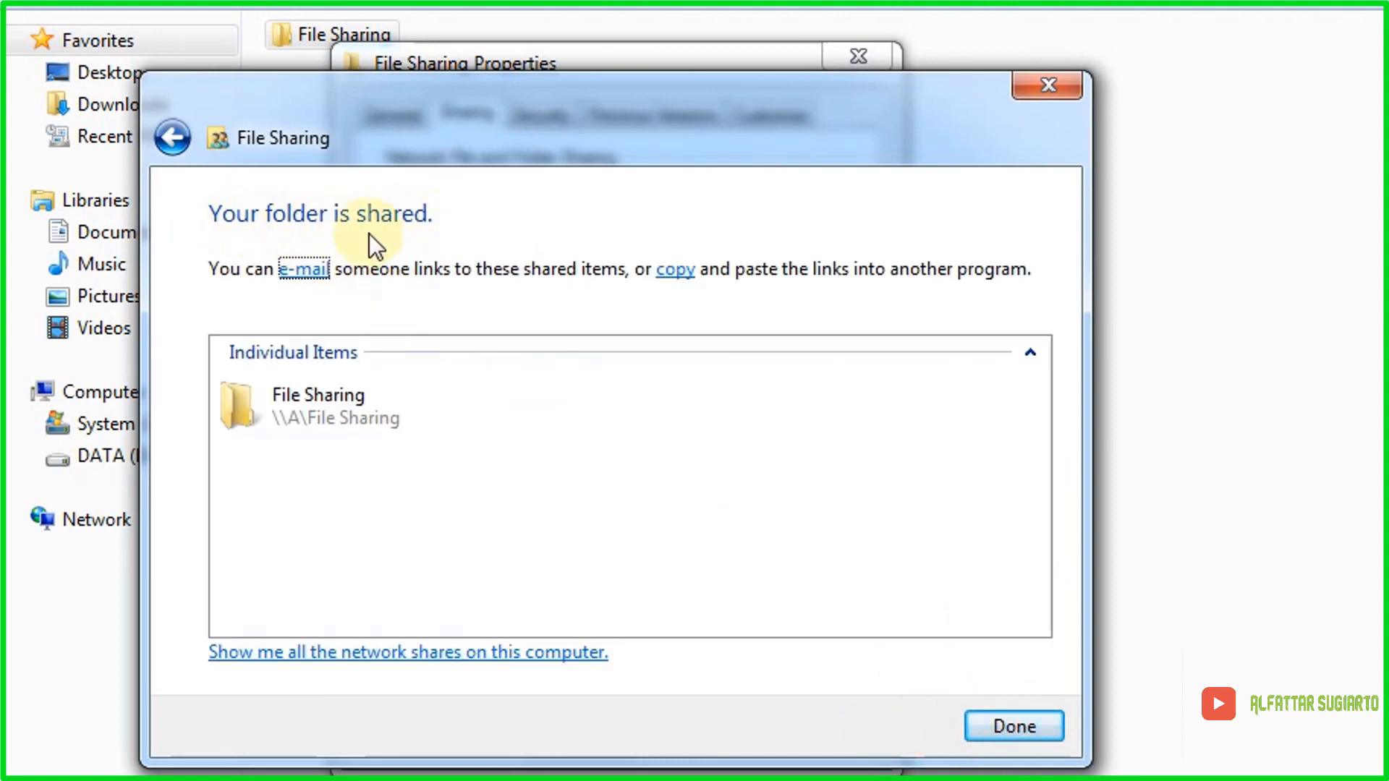
{"action": "left_click", "coordinate": [991, 725]}
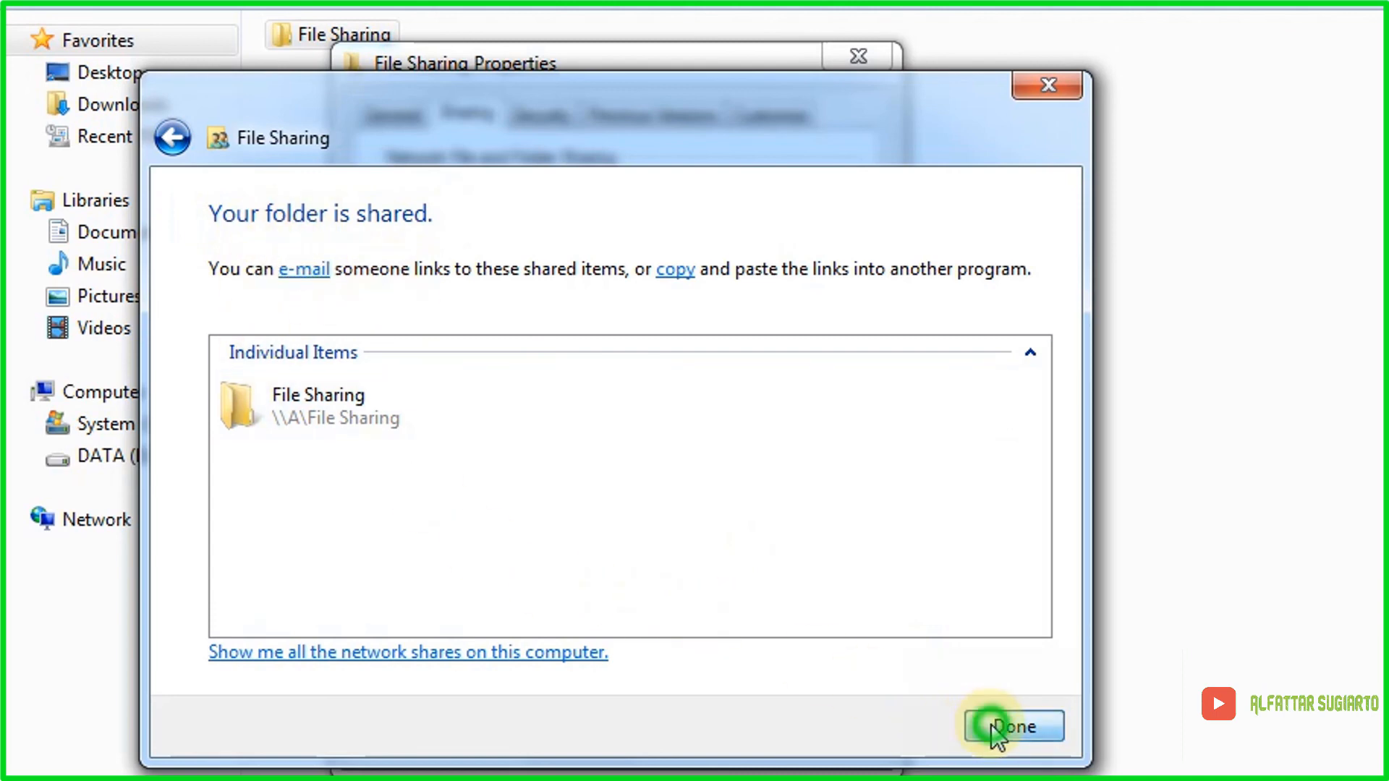
{"action": "left_click", "coordinate": [615, 740]}
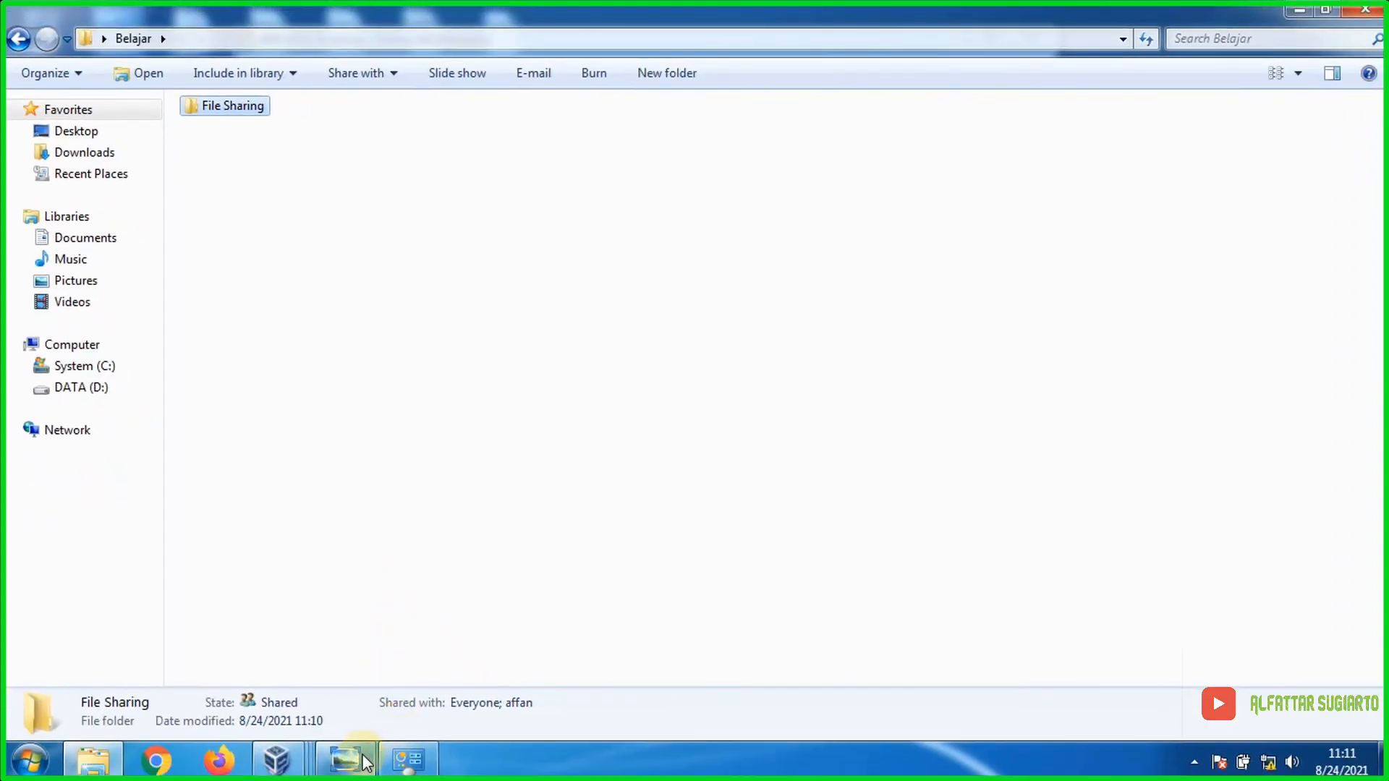
{"action": "mouse_move", "coordinate": [364, 762]}
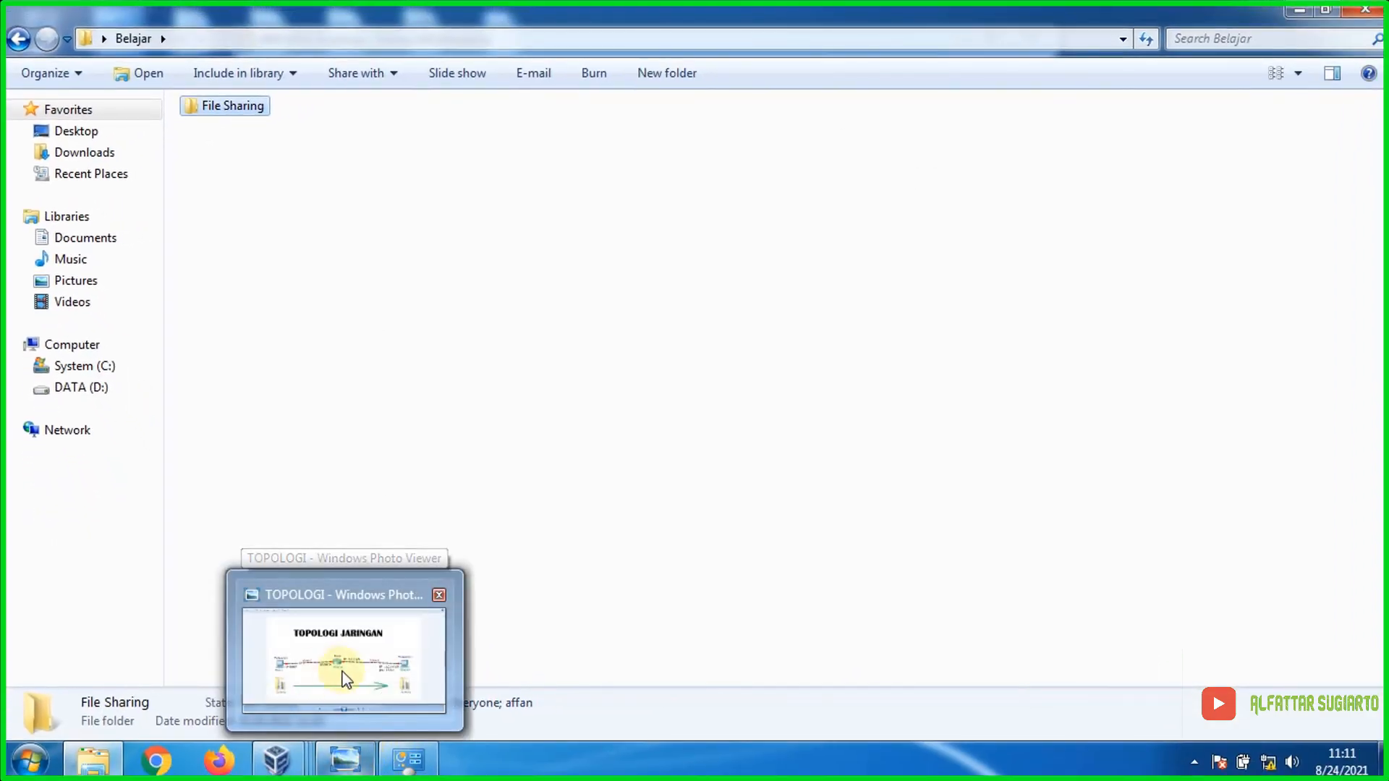
Step: In the WIN XP2 VM, refresh \\192.168.56.101 and open File Sharing to show its four files
{"action": "mouse_move", "coordinate": [277, 760]}
{"action": "left_click", "coordinate": [519, 655]}
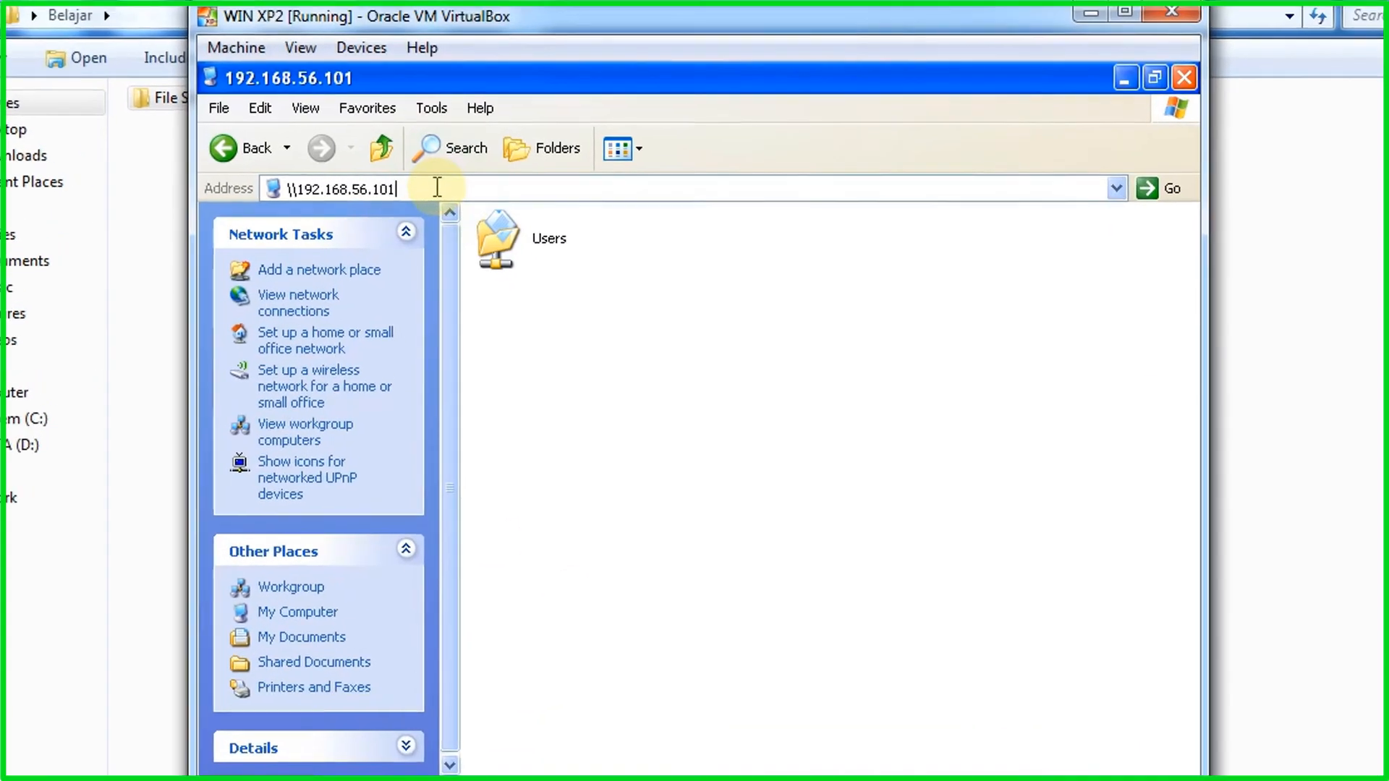
{"action": "left_click", "coordinate": [435, 180]}
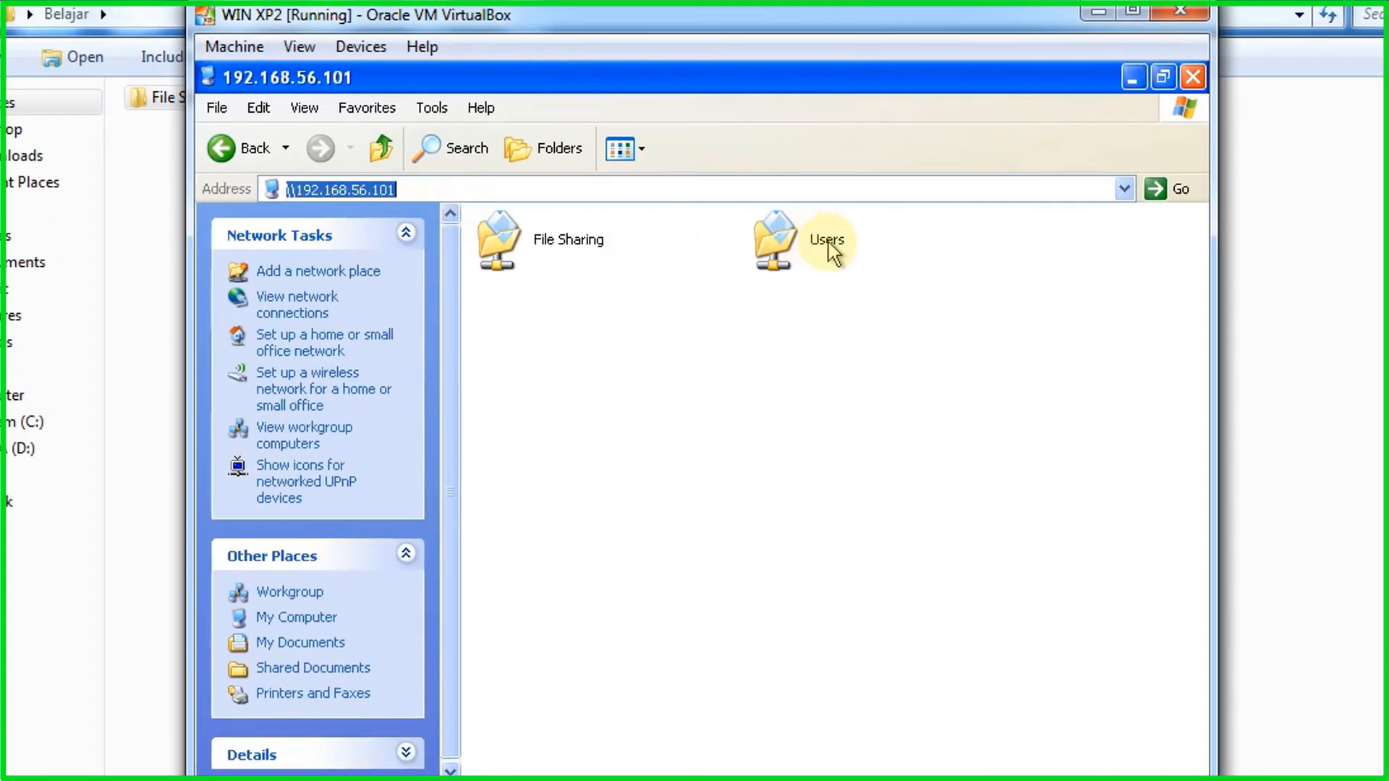
{"action": "double_click", "coordinate": [527, 246]}
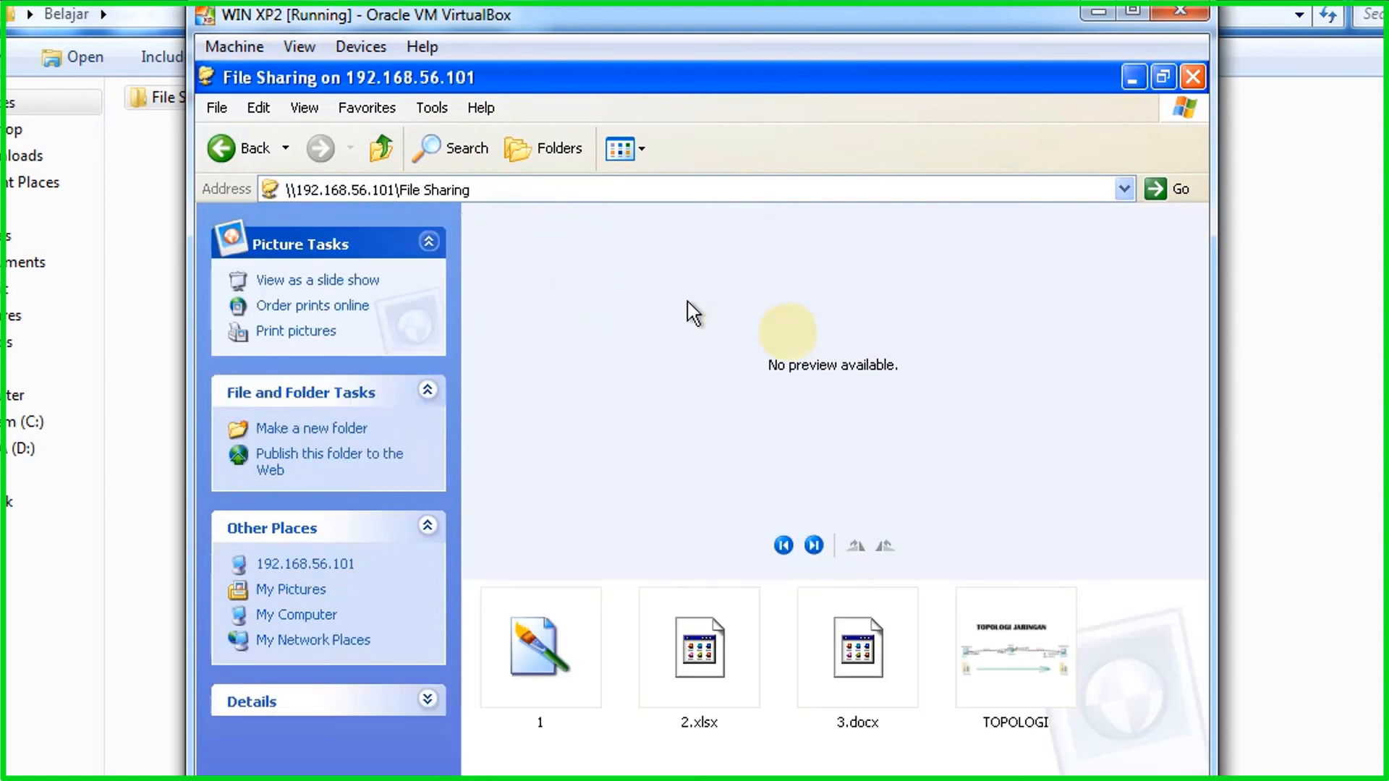